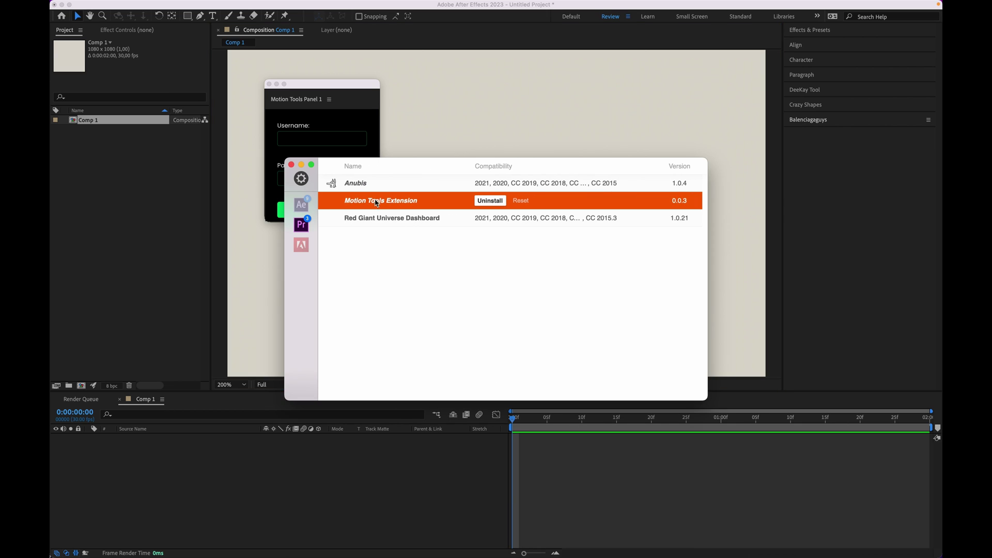
Step: List the After Effects extensions in ZXP Installer, then bring the Motion Tools Panel 1 login forward
{"action": "left_click", "coordinate": [301, 205]}
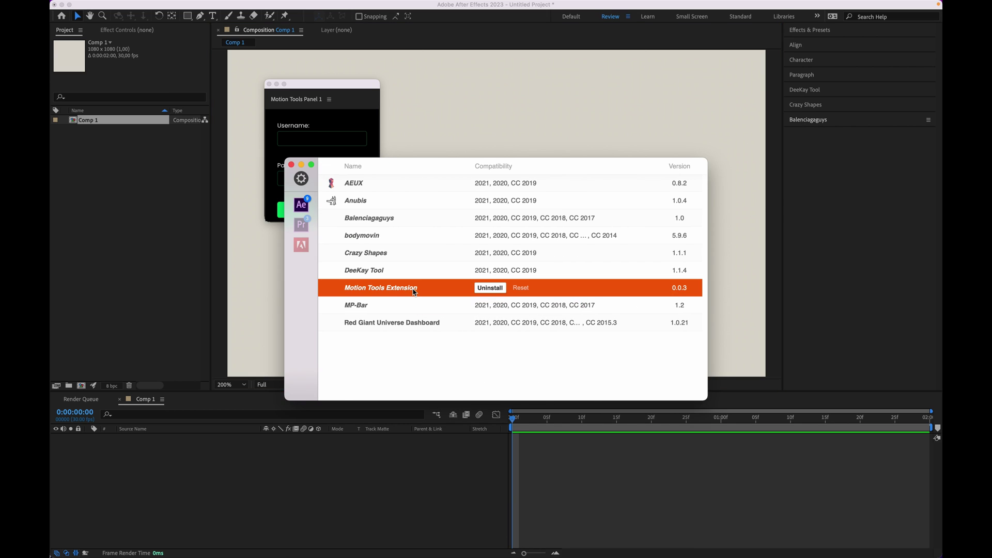
{"action": "left_click", "coordinate": [359, 88]}
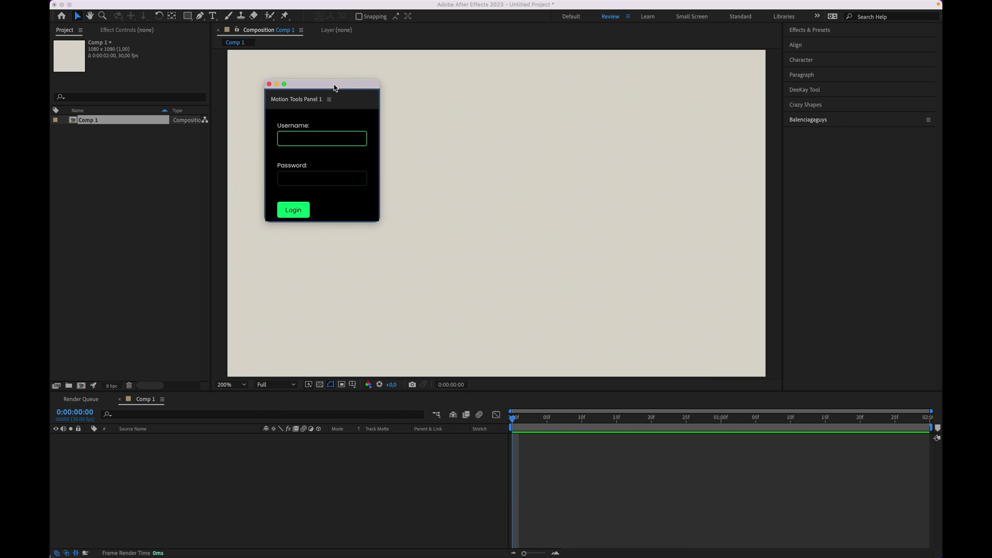
Step: Log in to Motion Tools with the account e-mail as username and the account password
{"action": "left_click", "coordinate": [307, 140]}
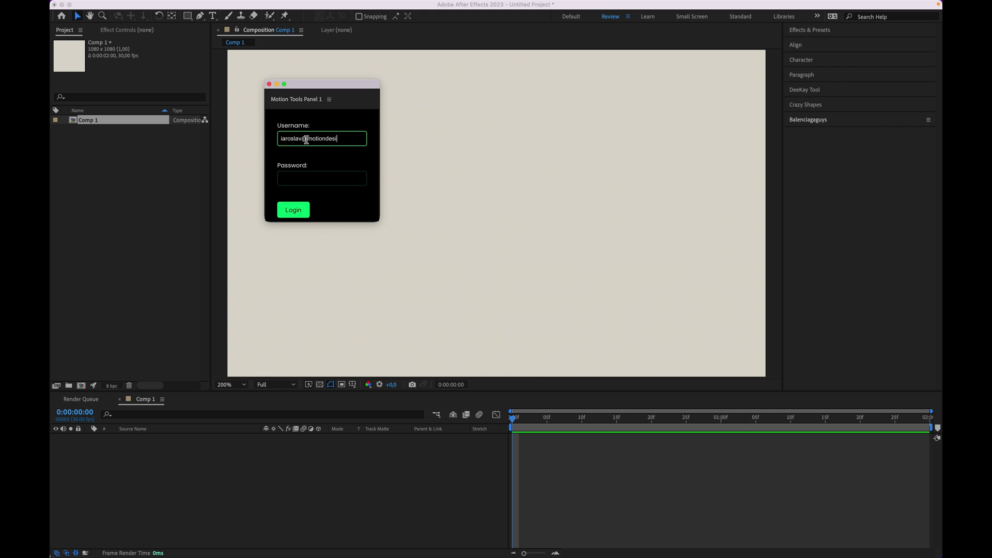
{"action": "left_click", "coordinate": [306, 178]}
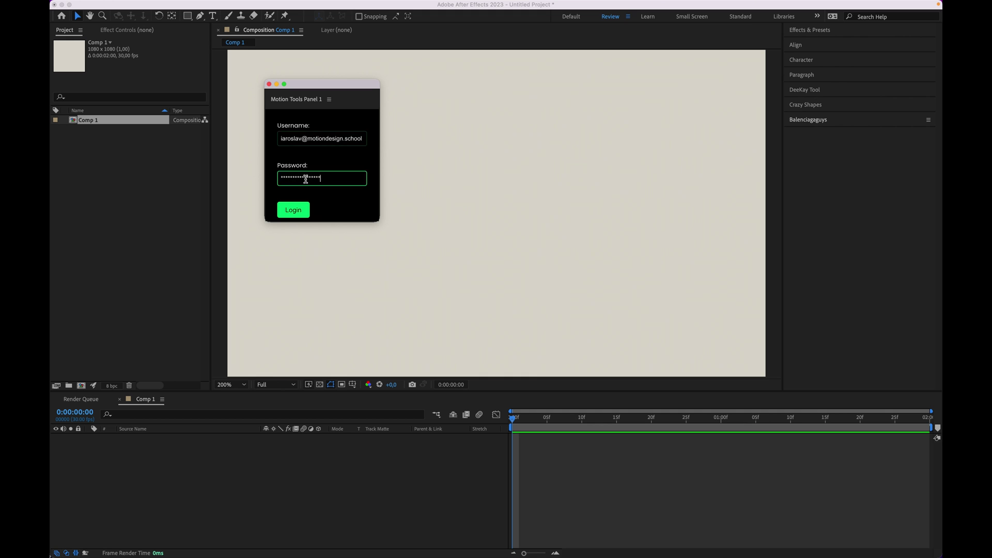
{"action": "left_click", "coordinate": [303, 216]}
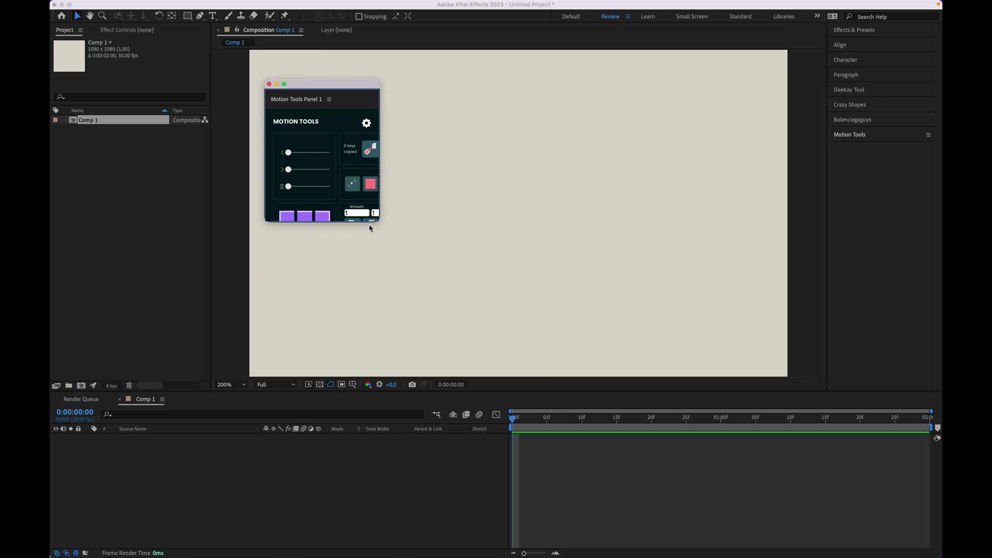
Step: Enlarge the floating Motion Tools panel, lower the viewer/timeline divider, and nudge the panel upward
{"action": "left_click_drag", "start_coordinate": [376, 222], "coordinate": [417, 383]}
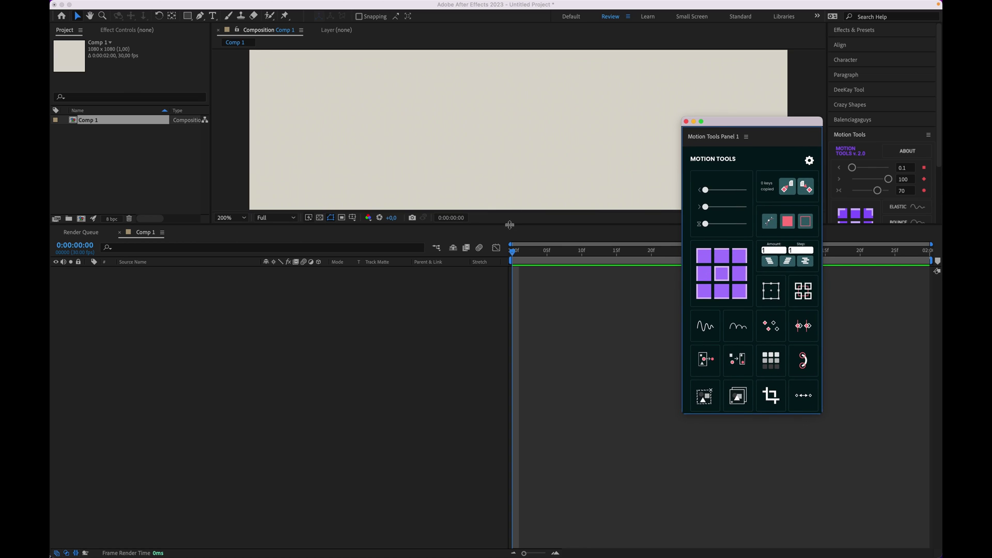
{"action": "left_click_drag", "start_coordinate": [509, 225], "coordinate": [510, 424]}
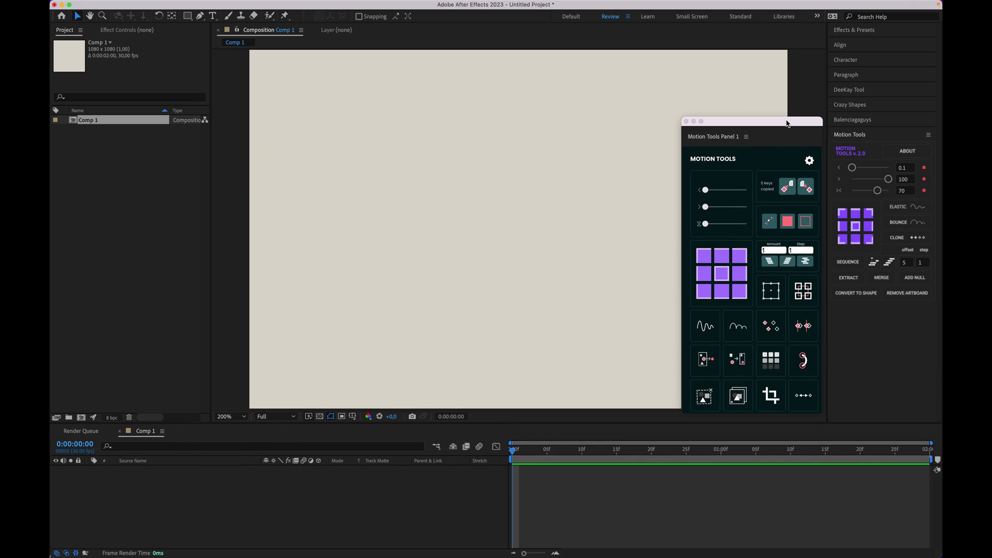
{"action": "left_click_drag", "start_coordinate": [787, 123], "coordinate": [784, 85]}
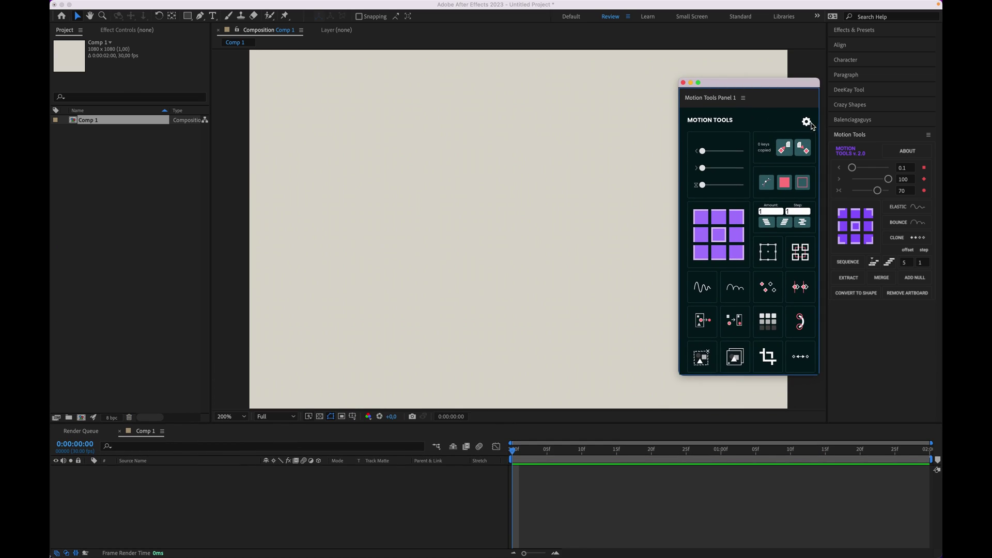
Step: Set Panel 1's cell size to 45 × 45 px in the Motion Tools settings and update
{"action": "left_click", "coordinate": [810, 125]}
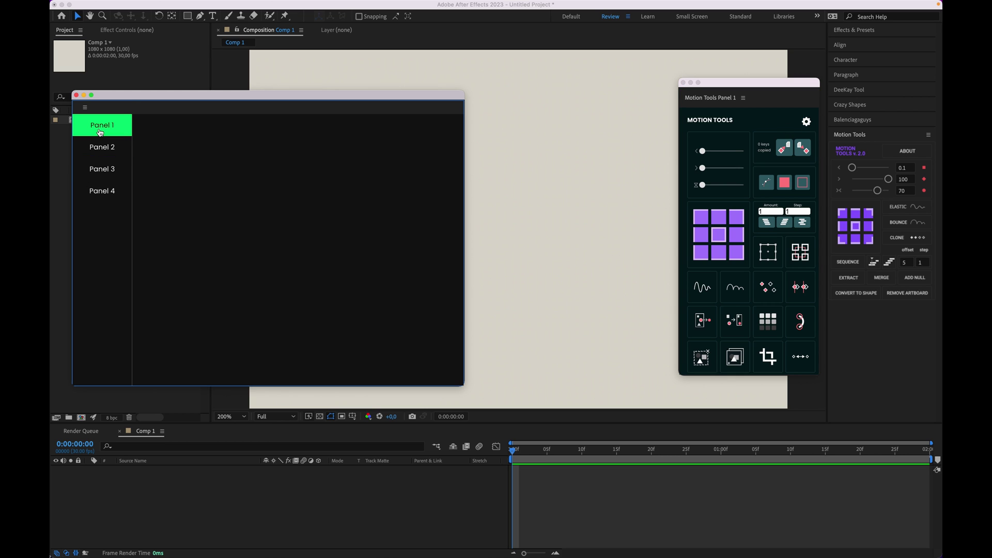
{"action": "left_click", "coordinate": [102, 125]}
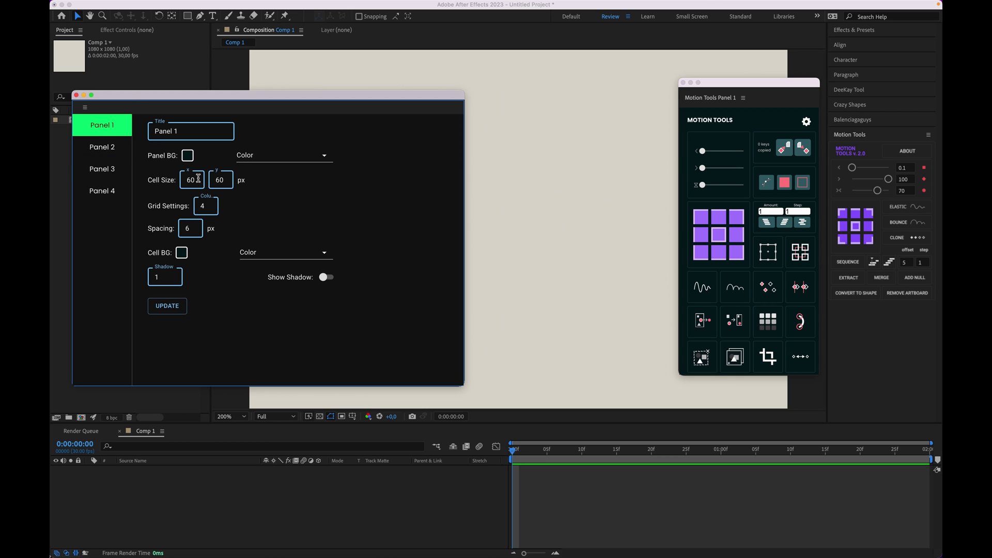
{"action": "left_click_drag", "start_coordinate": [196, 178], "coordinate": [213, 182]}
{"action": "type", "text": "4545"}
{"action": "left_click", "coordinate": [170, 306]}
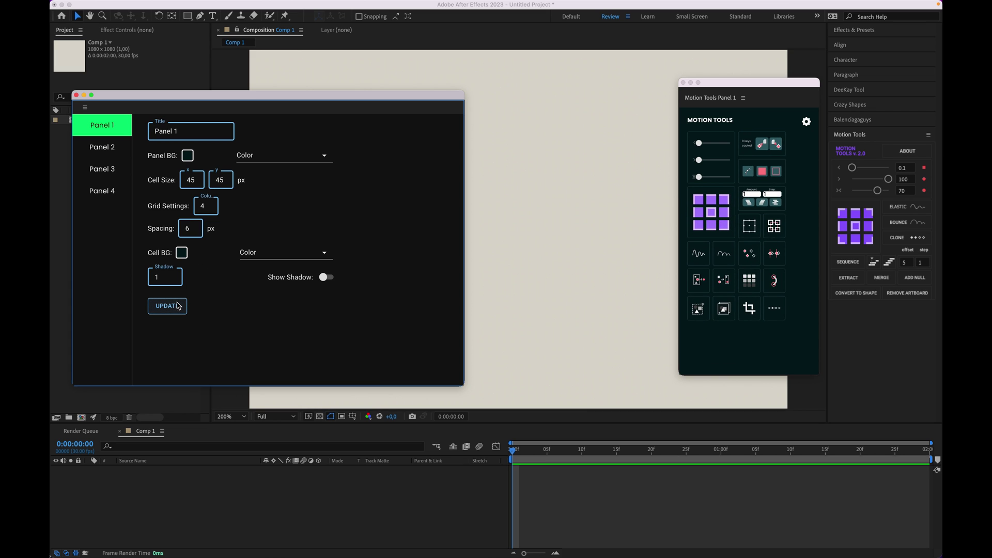
Step: Shrink Panel 1 and move the grid tool top-left and the colour tool top-right
{"action": "left_click_drag", "start_coordinate": [819, 373], "coordinate": [789, 323]}
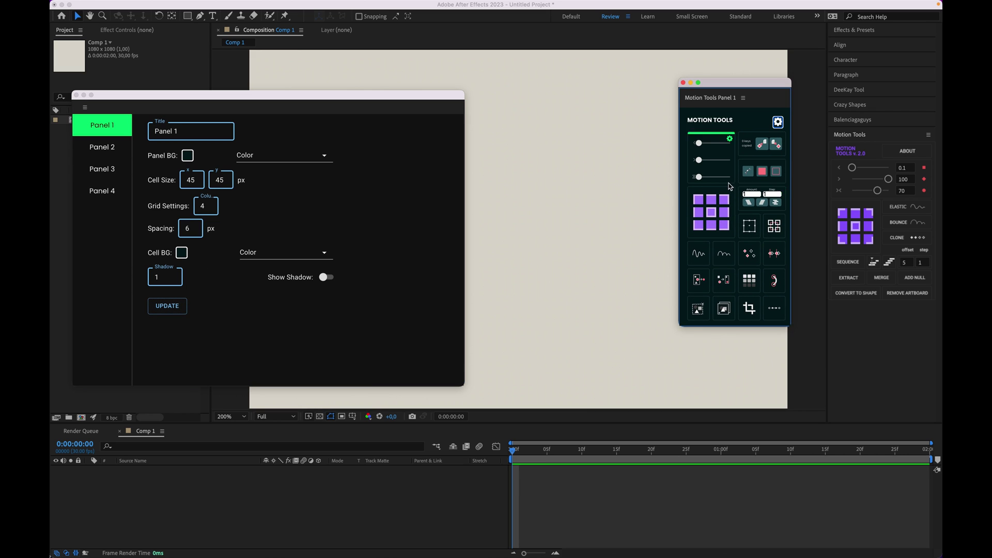
{"action": "mouse_move", "coordinate": [709, 188]}
{"action": "left_click_drag", "start_coordinate": [708, 188], "coordinate": [710, 138]}
{"action": "mouse_move", "coordinate": [768, 166]}
{"action": "left_click_drag", "start_coordinate": [764, 160], "coordinate": [765, 138]}
Step: Bring up the dots cell's type chooser, move it up-left, and shorten Panel 1 to four rows
{"action": "mouse_move", "coordinate": [773, 236]}
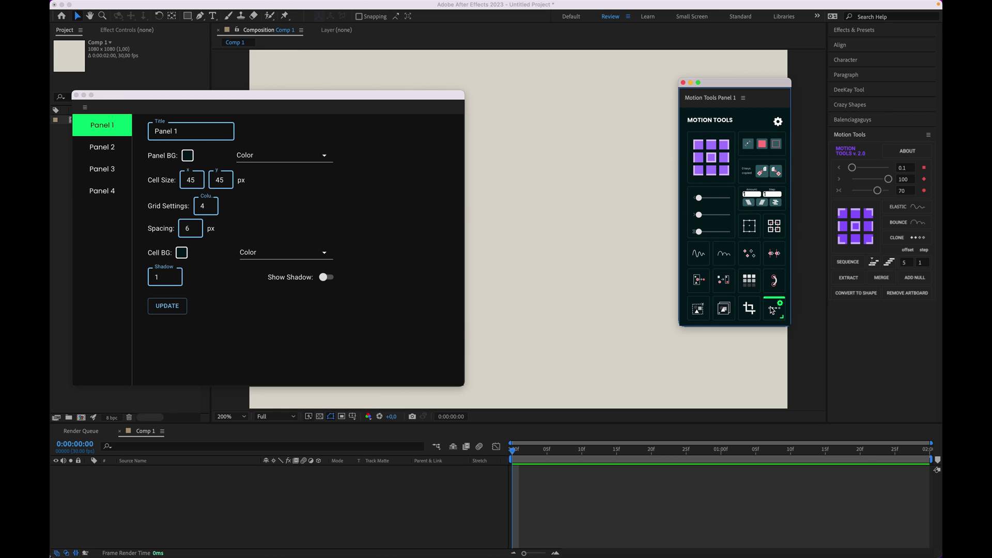
{"action": "left_click", "coordinate": [781, 305]}
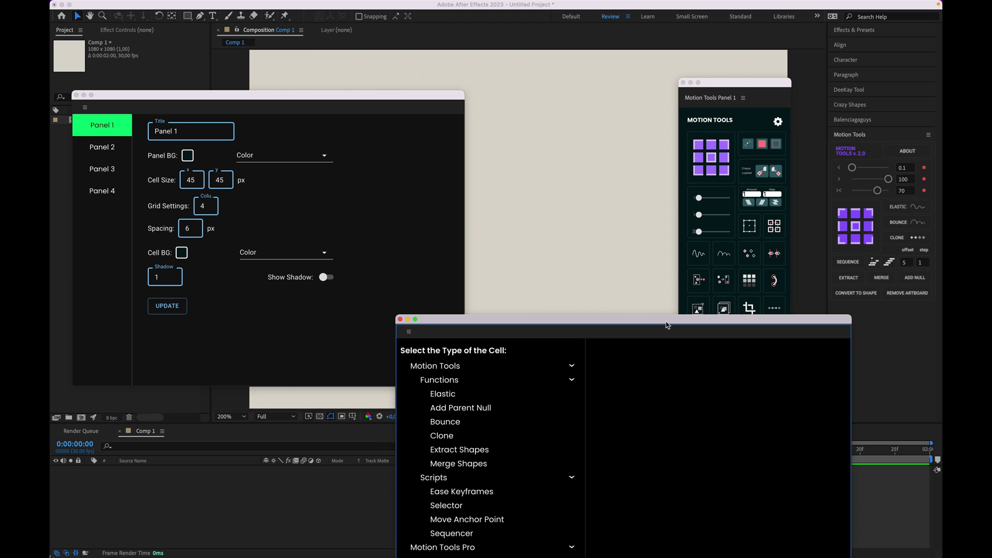
{"action": "left_click_drag", "start_coordinate": [664, 324], "coordinate": [410, 65]}
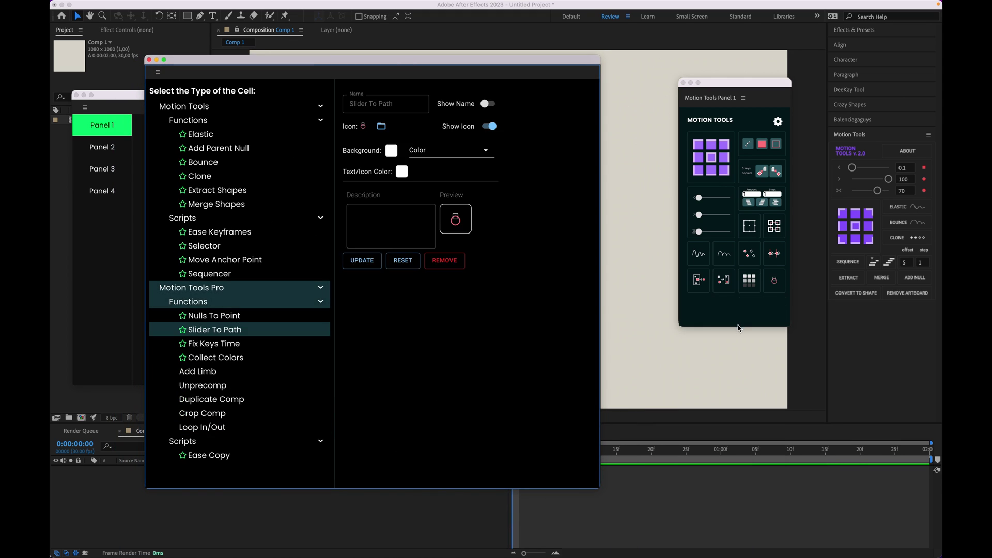
{"action": "left_click_drag", "start_coordinate": [738, 327], "coordinate": [742, 299]}
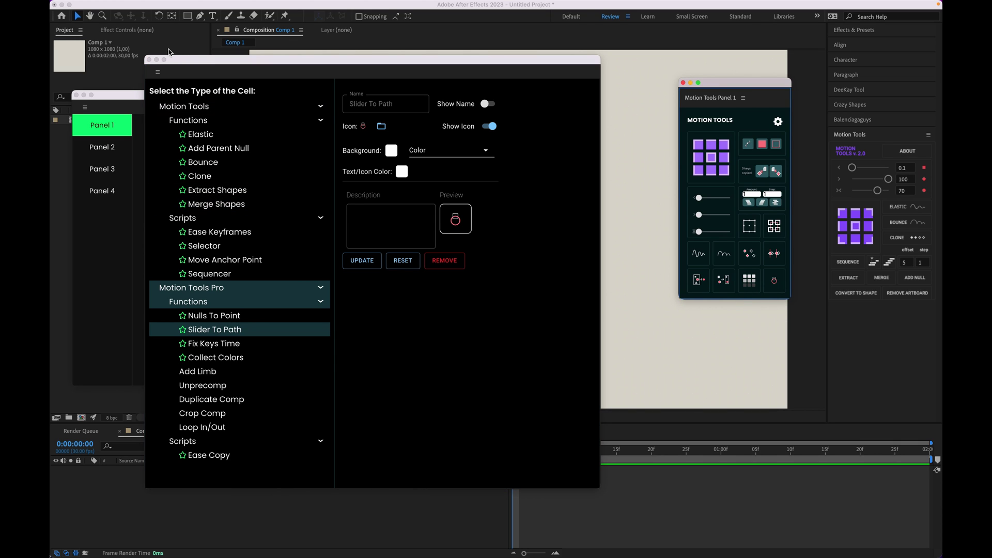
Step: Dock Motion Tools Panel 1 in the right column and close the original Motion Tools panel
{"action": "left_click", "coordinate": [149, 59]}
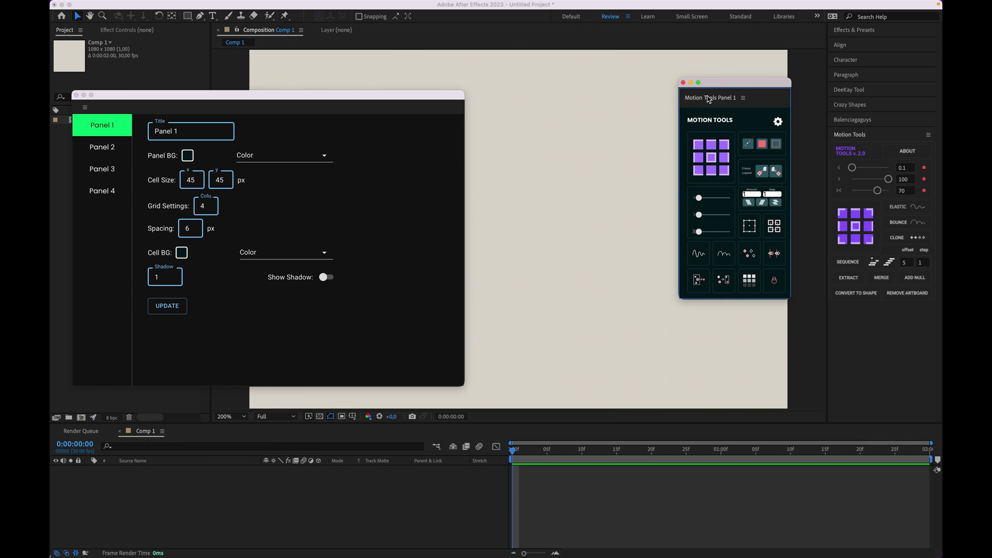
{"action": "left_click_drag", "start_coordinate": [707, 95], "coordinate": [875, 129]}
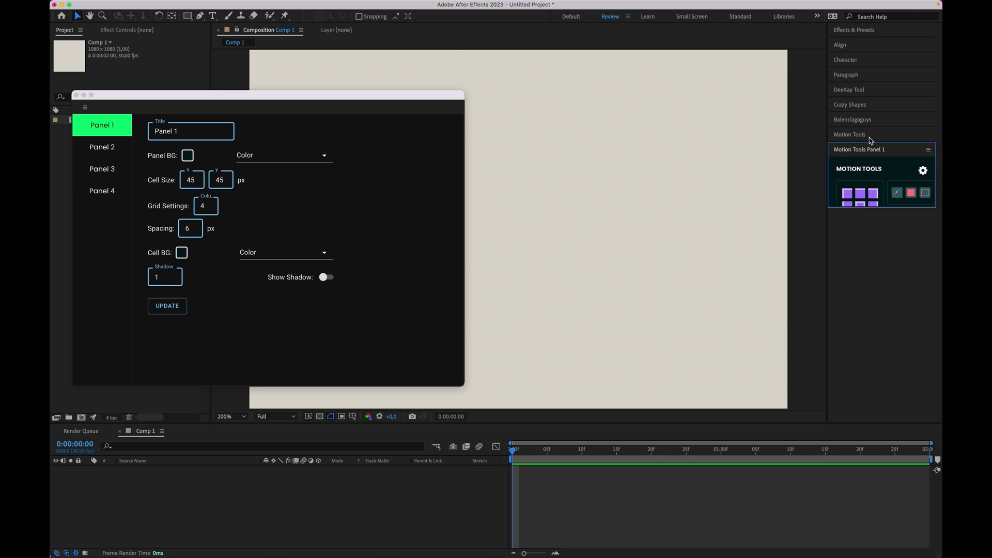
{"action": "left_click", "coordinate": [863, 136]}
{"action": "right_click", "coordinate": [856, 136]}
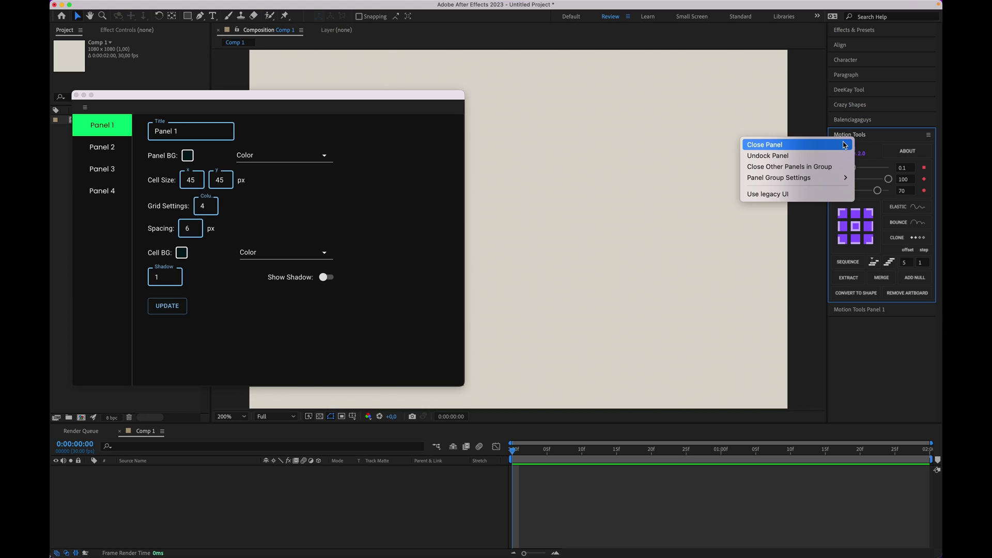
{"action": "left_click", "coordinate": [765, 140]}
Step: Stretch Panel 1 tall enough to show all tools and widen the right column
{"action": "left_click_drag", "start_coordinate": [878, 194], "coordinate": [884, 334]}
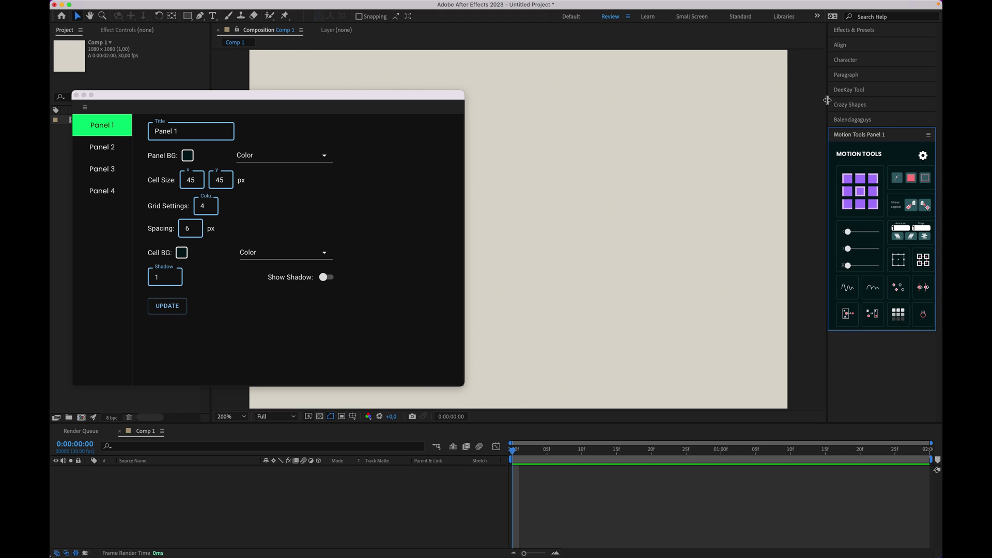
{"action": "left_click_drag", "start_coordinate": [827, 100], "coordinate": [821, 100]}
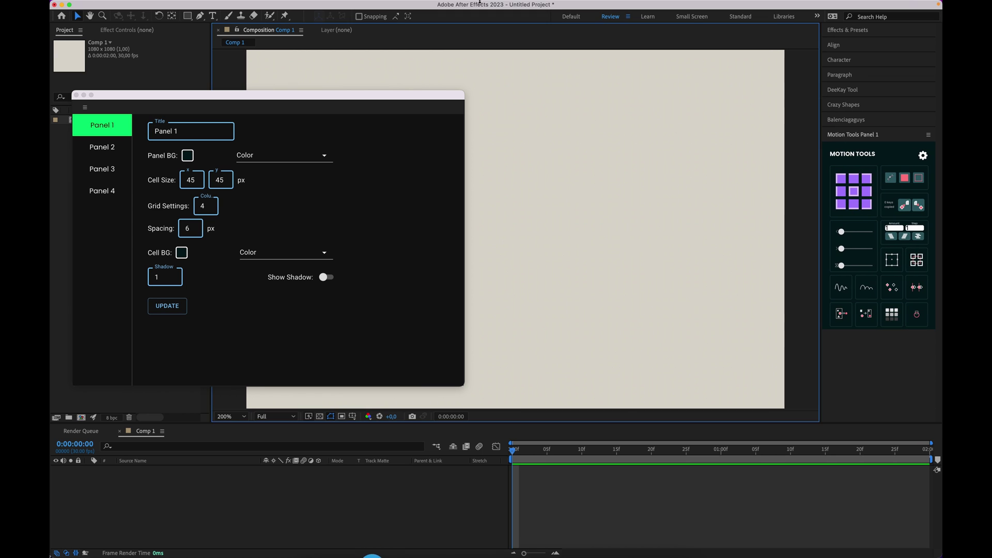
{"action": "mouse_move", "coordinate": [462, 2]}
{"action": "left_click", "coordinate": [354, 6]}
Step: Open Motion Tools Panel 2 and add a Loop In/Out cell to it
{"action": "mouse_move", "coordinate": [427, 71]}
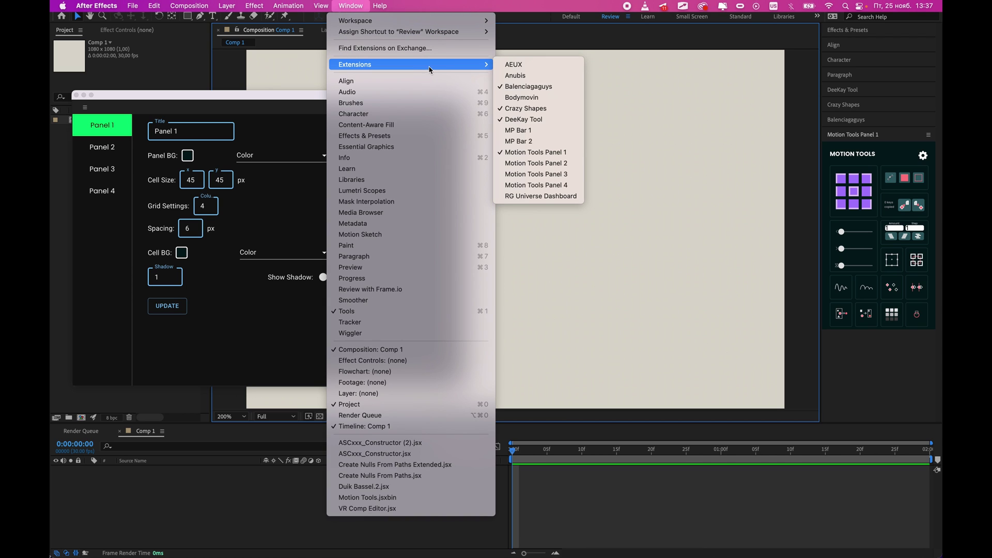
{"action": "left_click", "coordinate": [536, 163]}
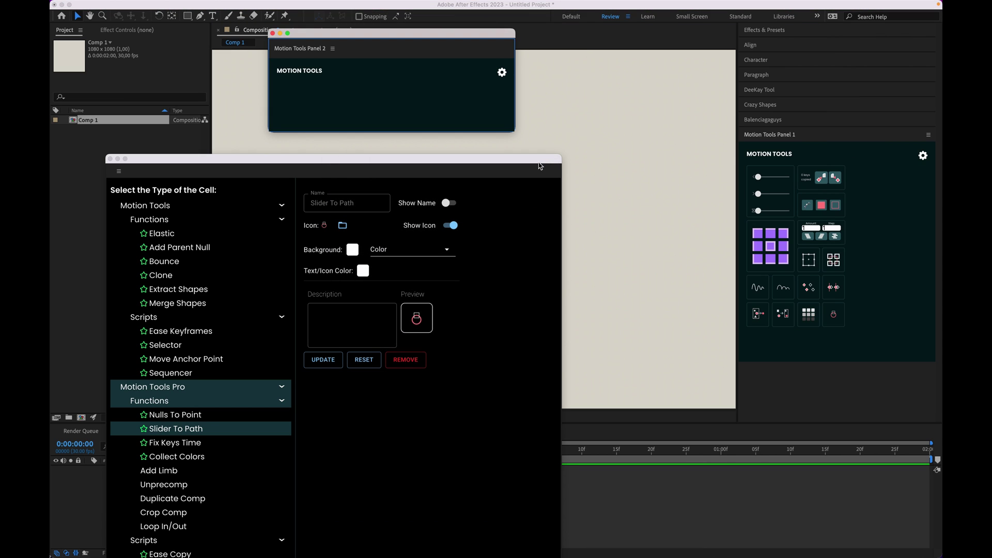
{"action": "left_click", "coordinate": [289, 95]}
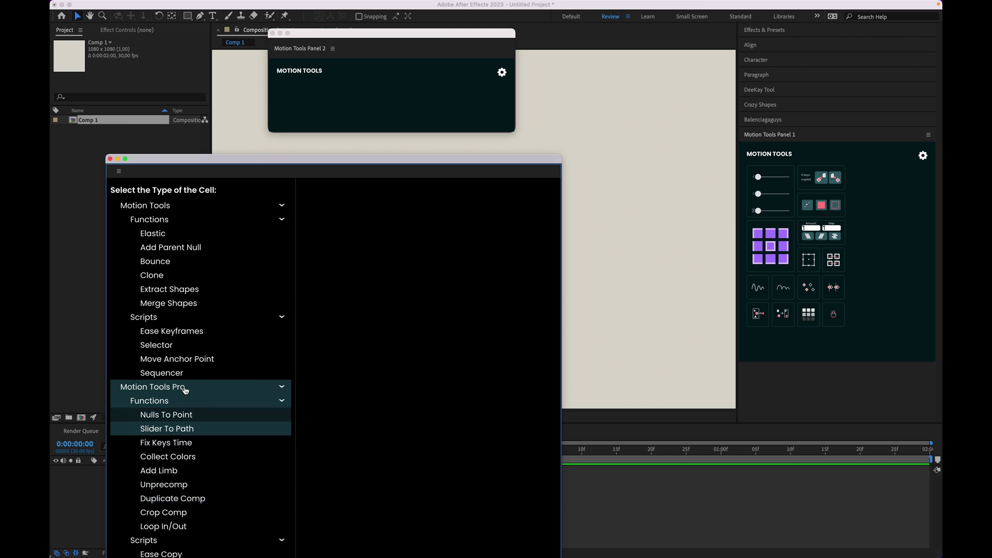
{"action": "left_click", "coordinate": [158, 389]}
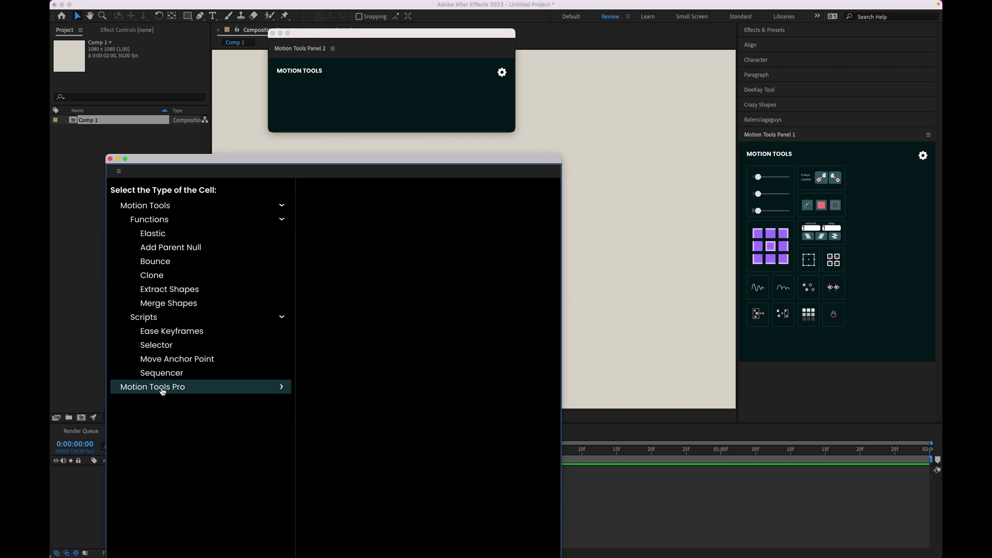
{"action": "left_click", "coordinate": [158, 389]}
{"action": "left_click", "coordinate": [164, 526]}
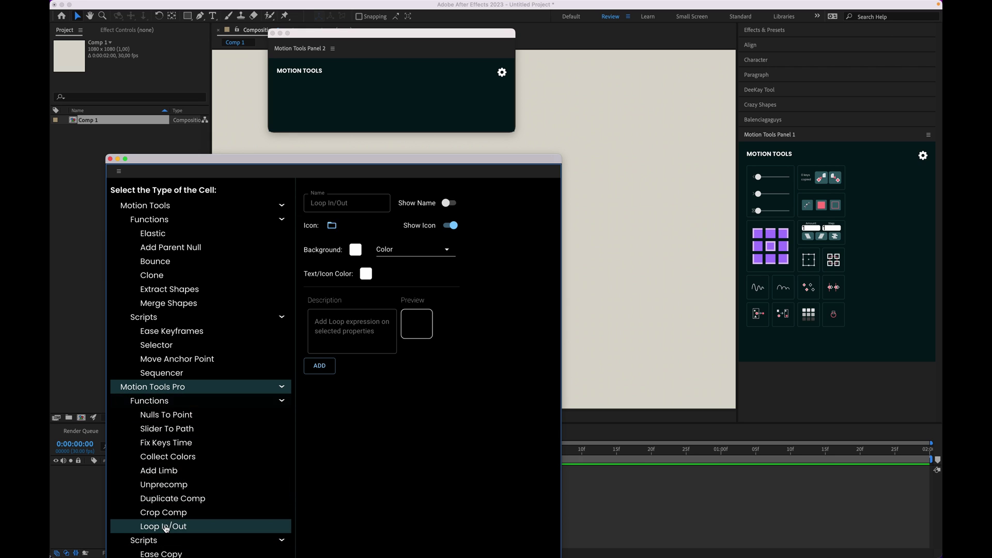
{"action": "left_click", "coordinate": [320, 366]}
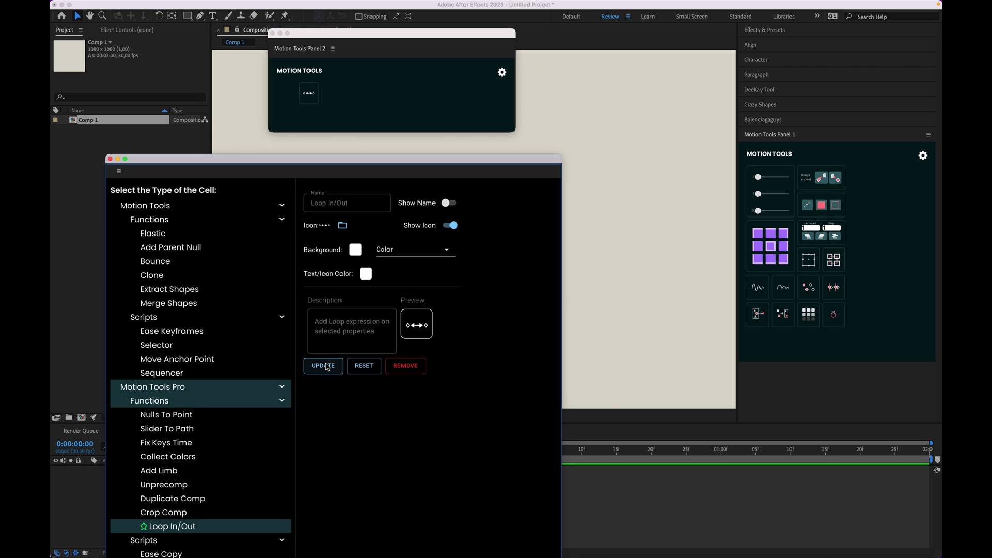
Step: Add Crop Comp, Duplicate Comp and Unprecomp cells, then move Unprecomp to the first slot
{"action": "left_click", "coordinate": [227, 513]}
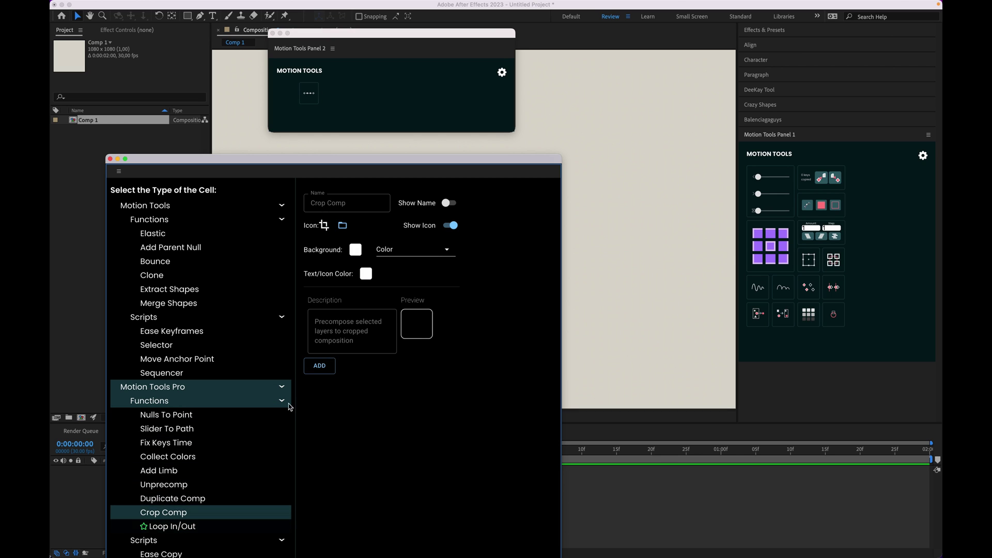
{"action": "left_click", "coordinate": [321, 366]}
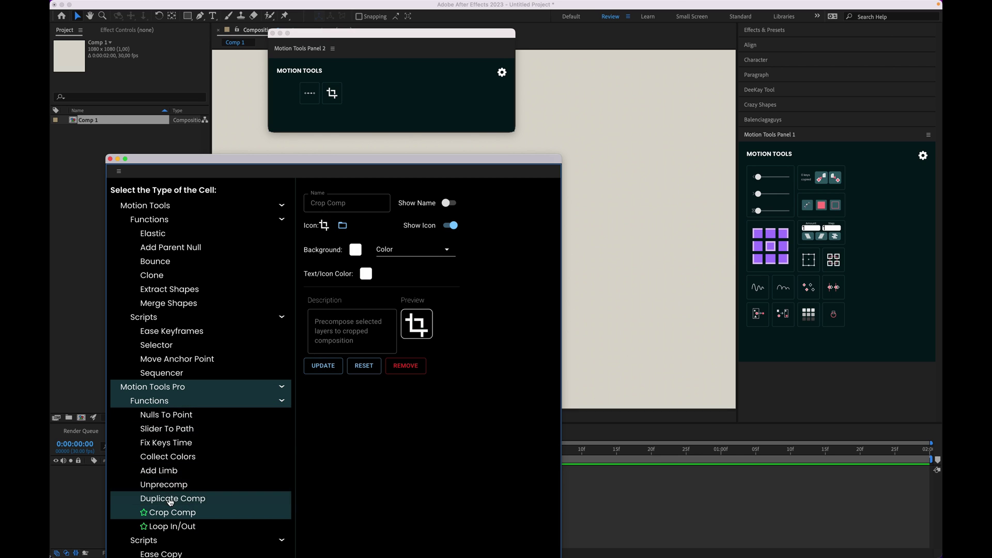
{"action": "left_click", "coordinate": [227, 498]}
{"action": "left_click", "coordinate": [316, 367]}
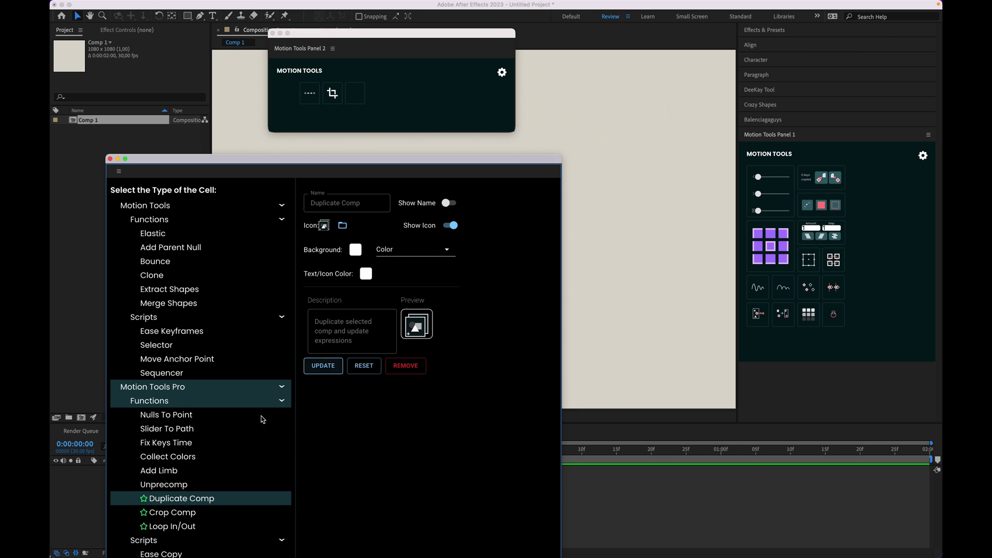
{"action": "left_click", "coordinate": [176, 486]}
{"action": "left_click", "coordinate": [323, 365]}
{"action": "left_click_drag", "start_coordinate": [357, 109], "coordinate": [286, 94]}
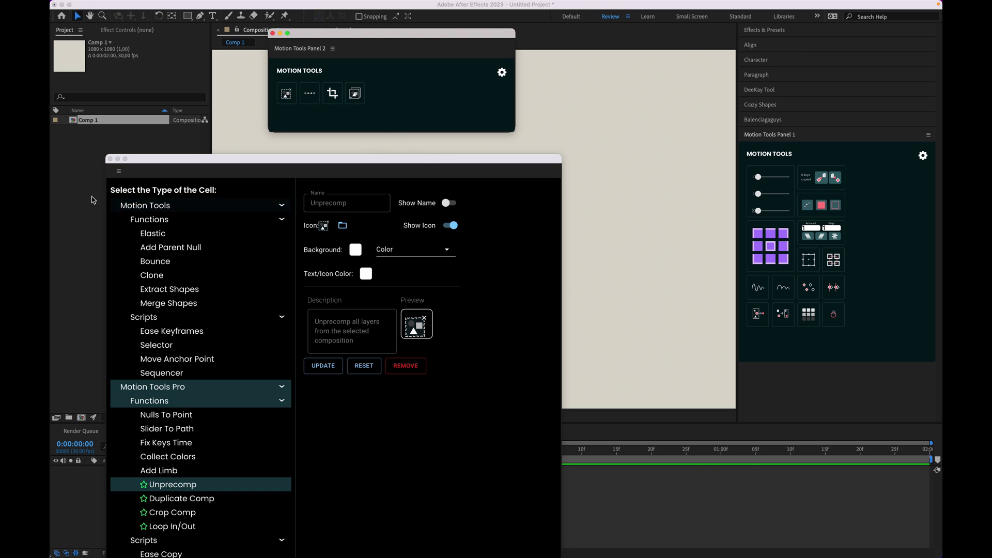
Step: Shrink floating Panel 2, dock it full width above the viewer, and reduce it to a slim strip
{"action": "left_click", "coordinate": [109, 159]}
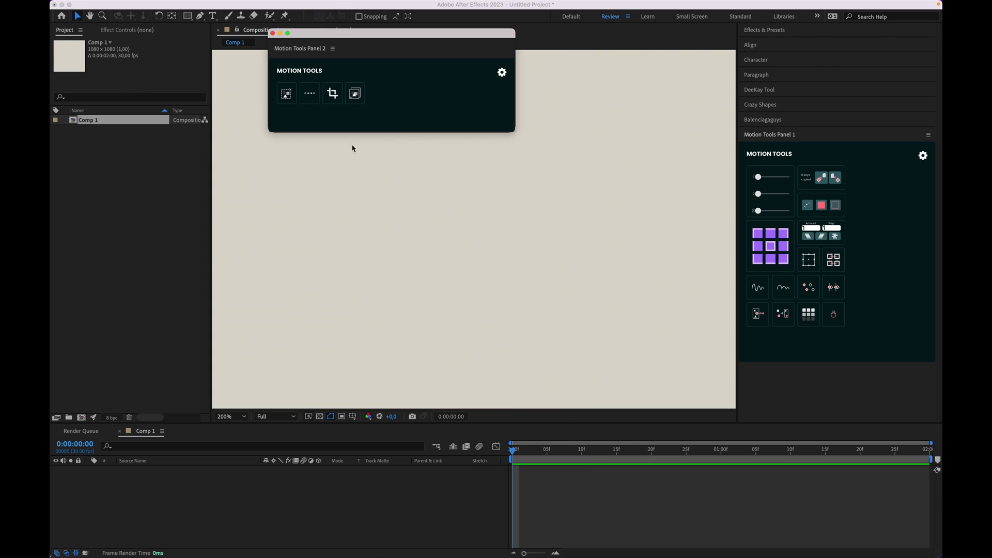
{"action": "left_click_drag", "start_coordinate": [513, 128], "coordinate": [380, 110]}
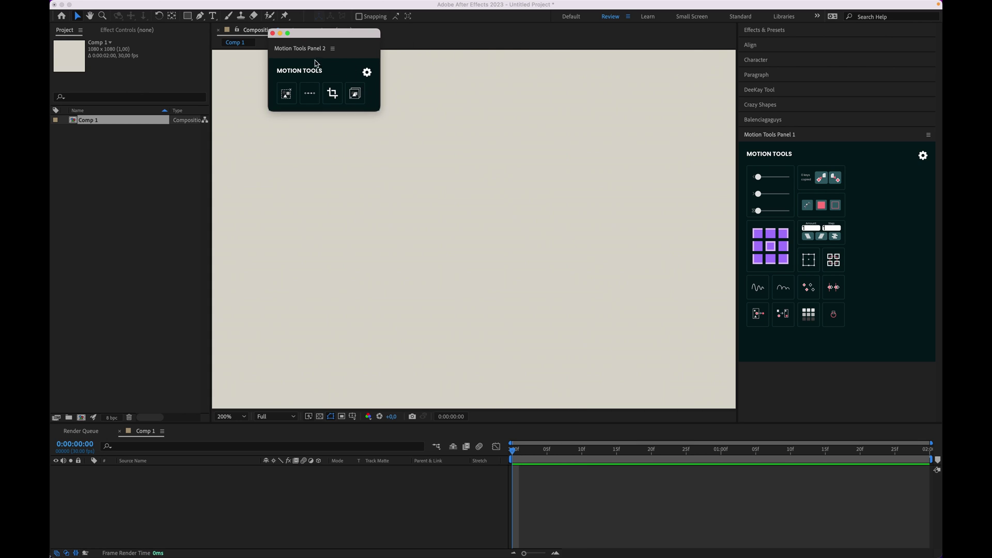
{"action": "left_click_drag", "start_coordinate": [292, 52], "coordinate": [449, 30]}
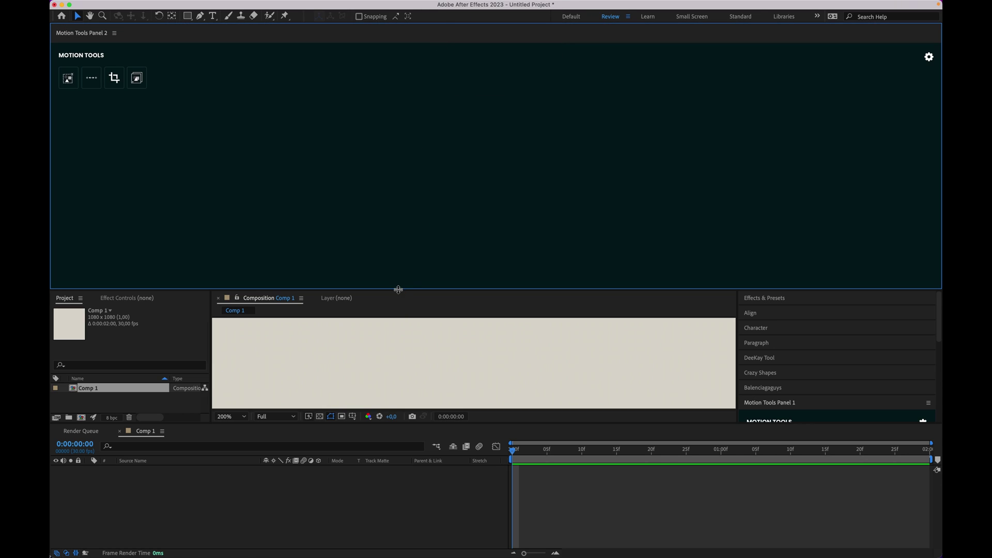
{"action": "left_click_drag", "start_coordinate": [398, 289], "coordinate": [407, 100]}
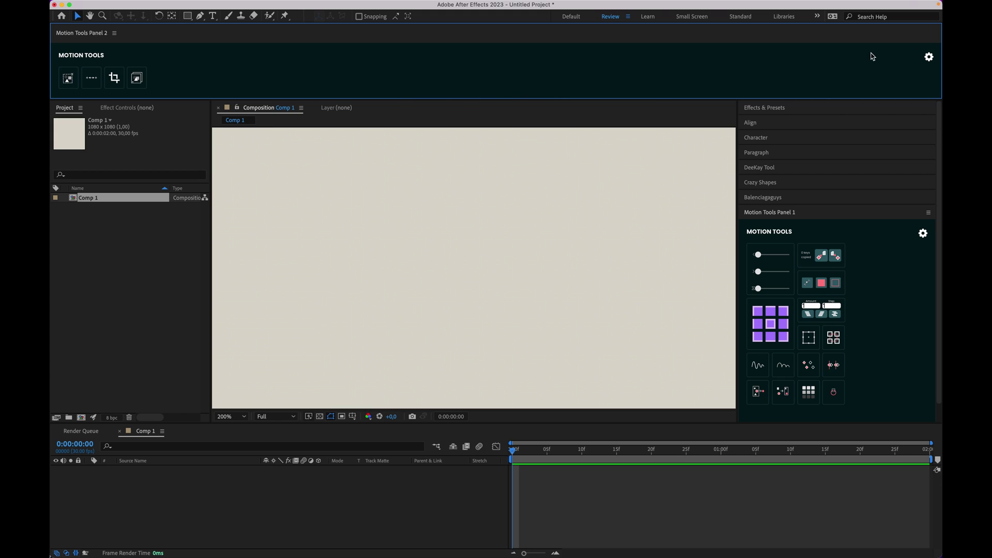
Step: Open Motion Tools Panel 3 from the Extensions list and place it over the composition viewer
{"action": "left_click", "coordinate": [360, 7]}
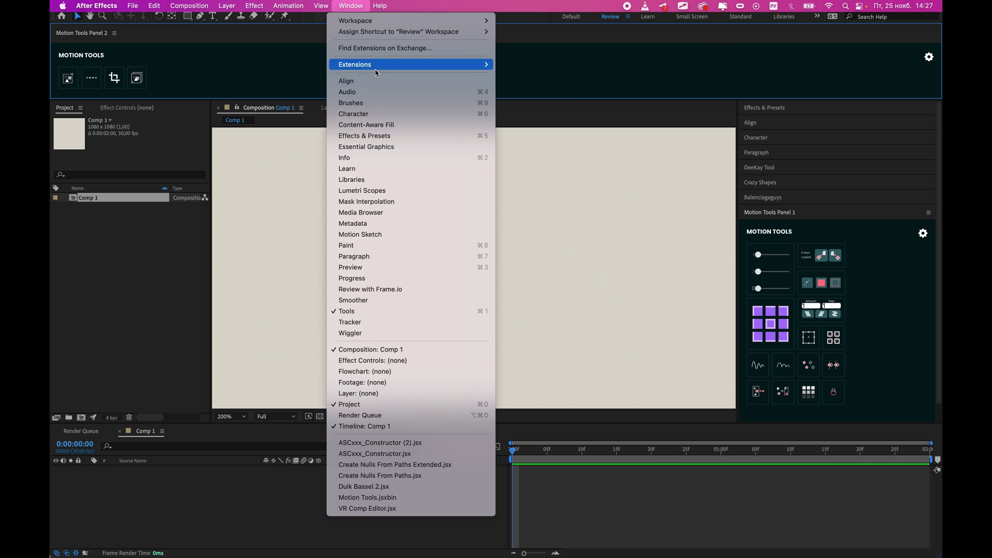
{"action": "mouse_move", "coordinate": [385, 68]}
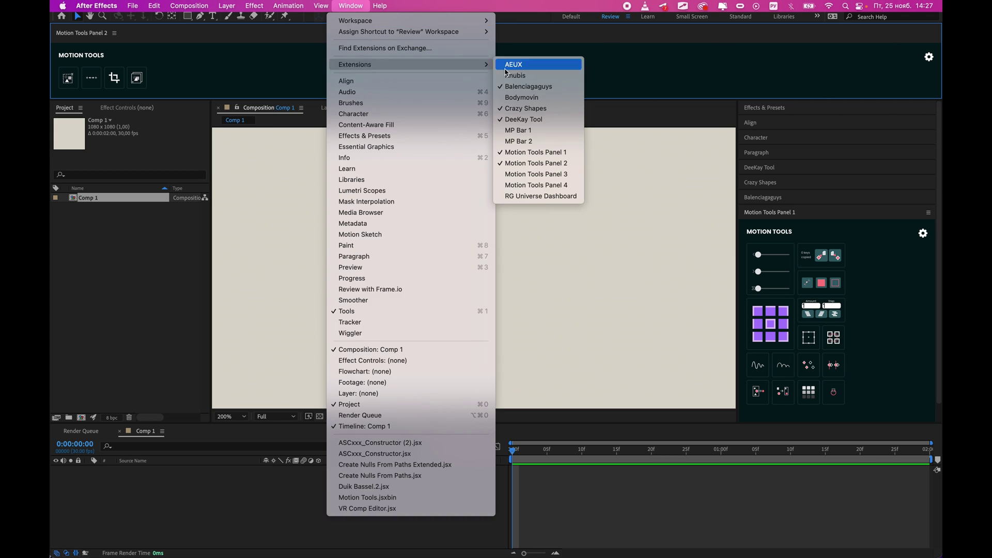
{"action": "left_click", "coordinate": [553, 175]}
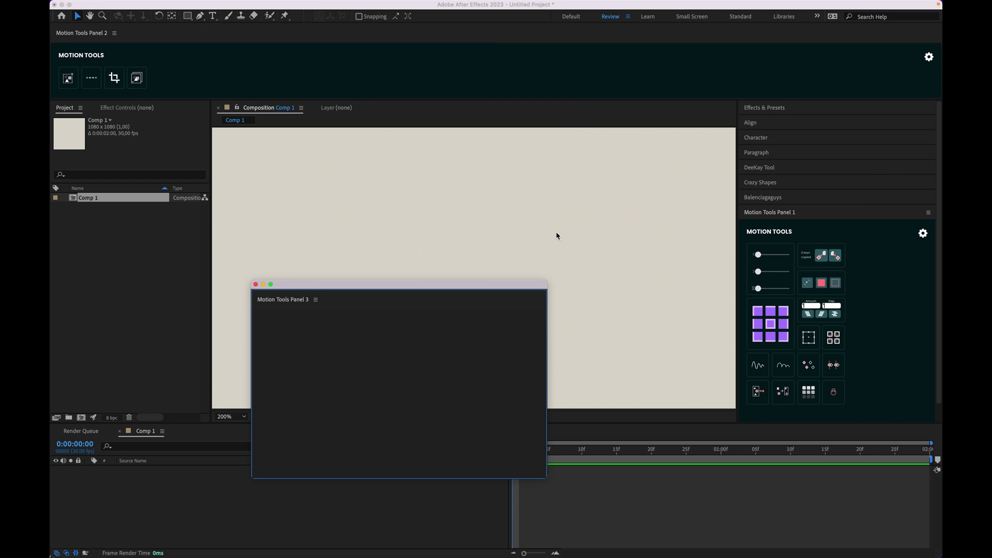
{"action": "left_click_drag", "start_coordinate": [336, 288], "coordinate": [377, 156]}
Step: Review Panel 1's settings, then open the cell options for its Slider To Path cell
{"action": "left_click", "coordinate": [858, 214]}
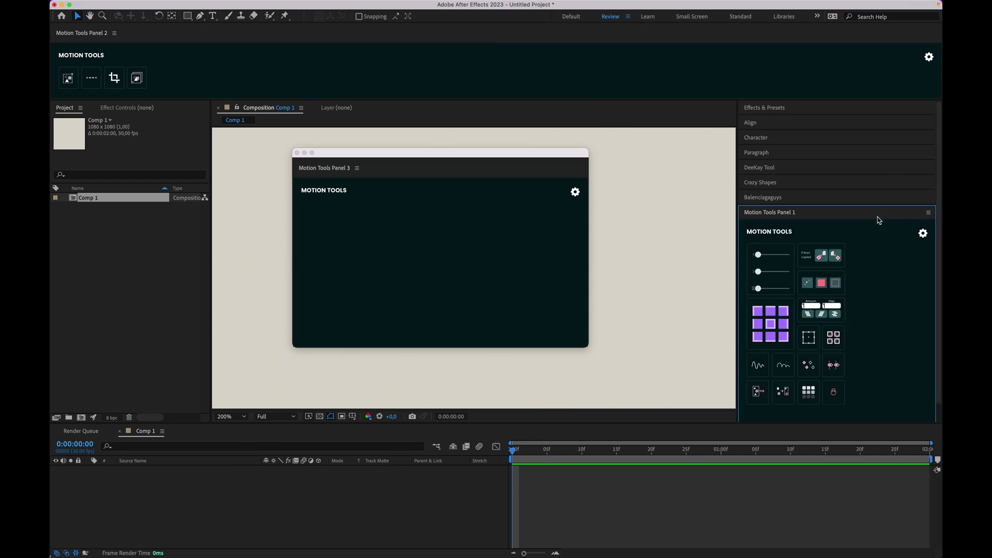
{"action": "left_click", "coordinate": [923, 234]}
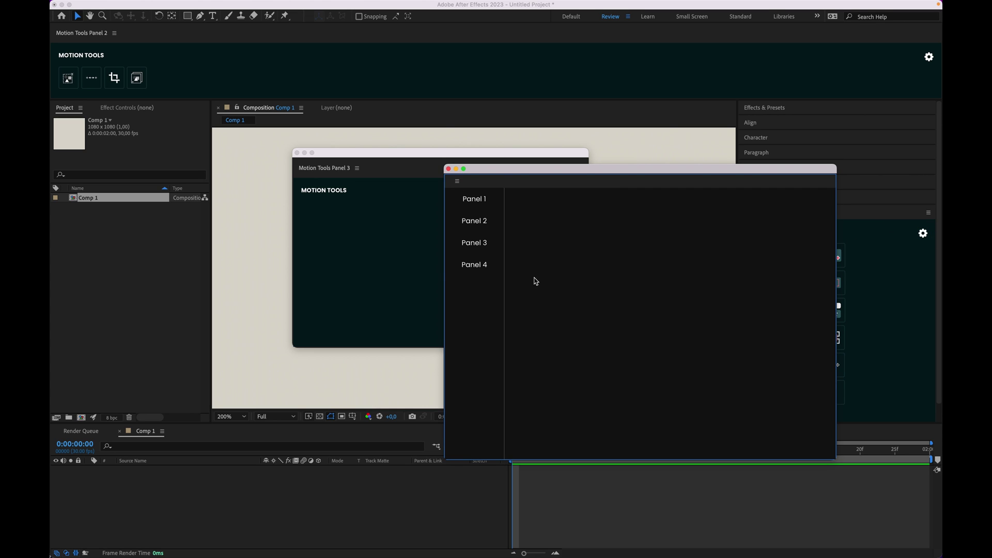
{"action": "left_click", "coordinate": [478, 208]}
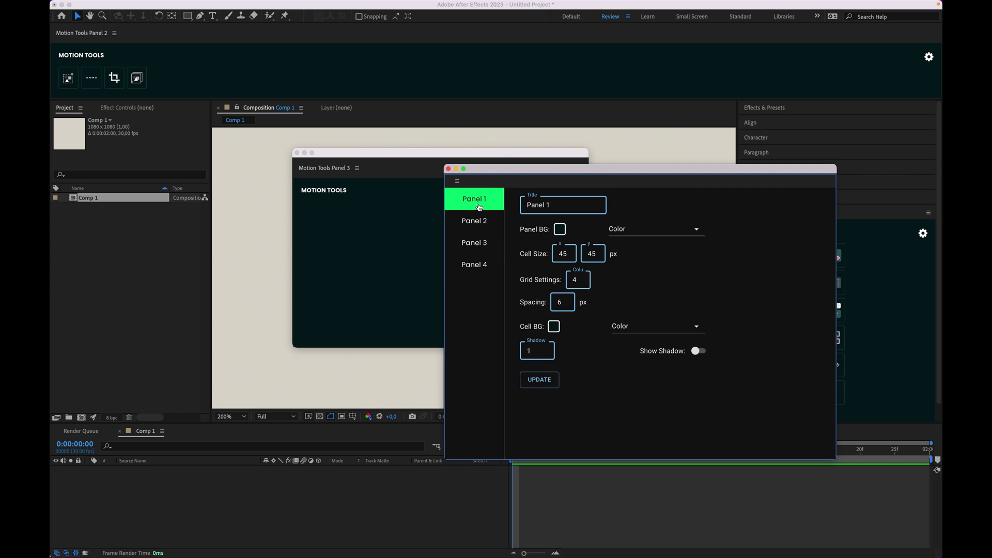
{"action": "left_click", "coordinate": [449, 169]}
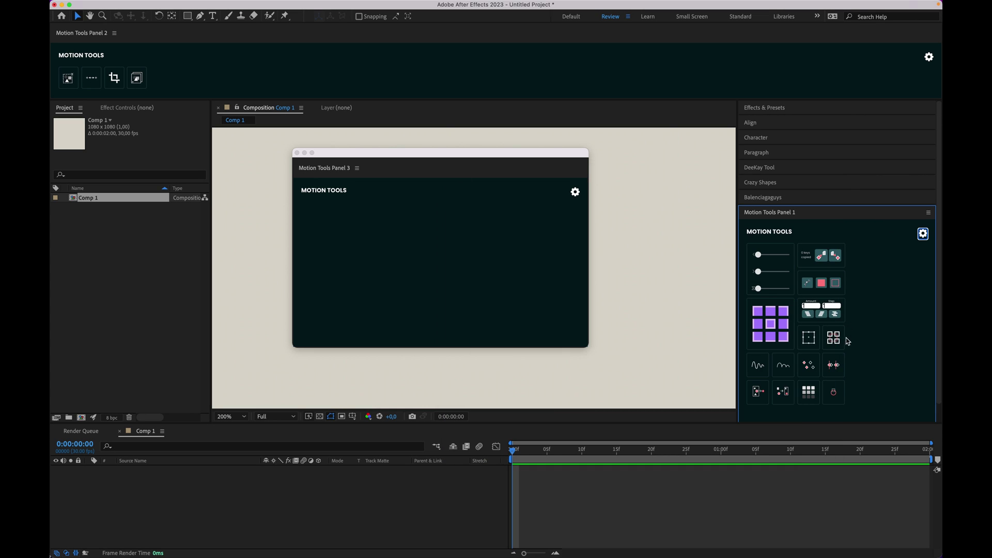
{"action": "left_click", "coordinate": [835, 392]}
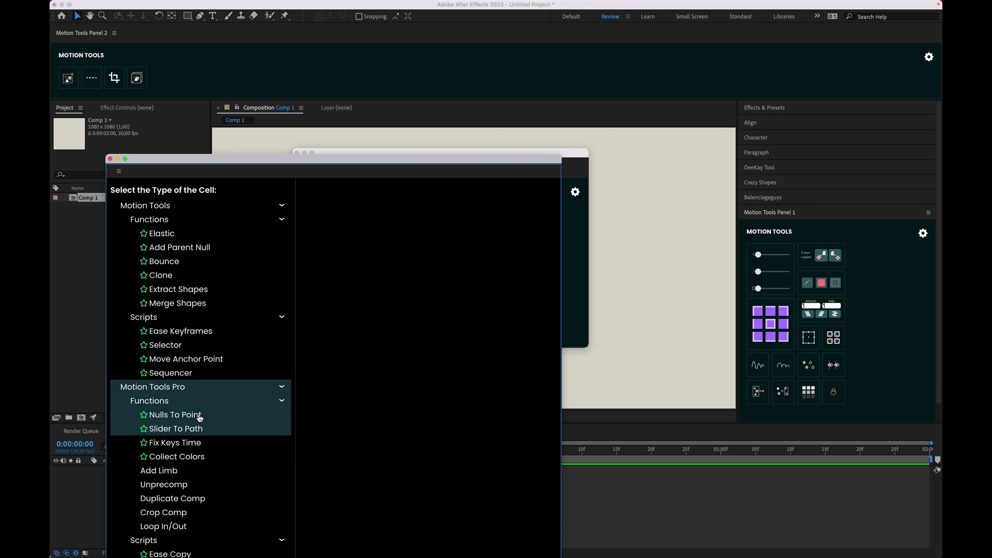
Step: Remove the Slider To Path cell from Motion Tools Panel 1
{"action": "left_click", "coordinate": [180, 429]}
{"action": "left_click", "coordinate": [405, 360]}
{"action": "left_click", "coordinate": [109, 159]}
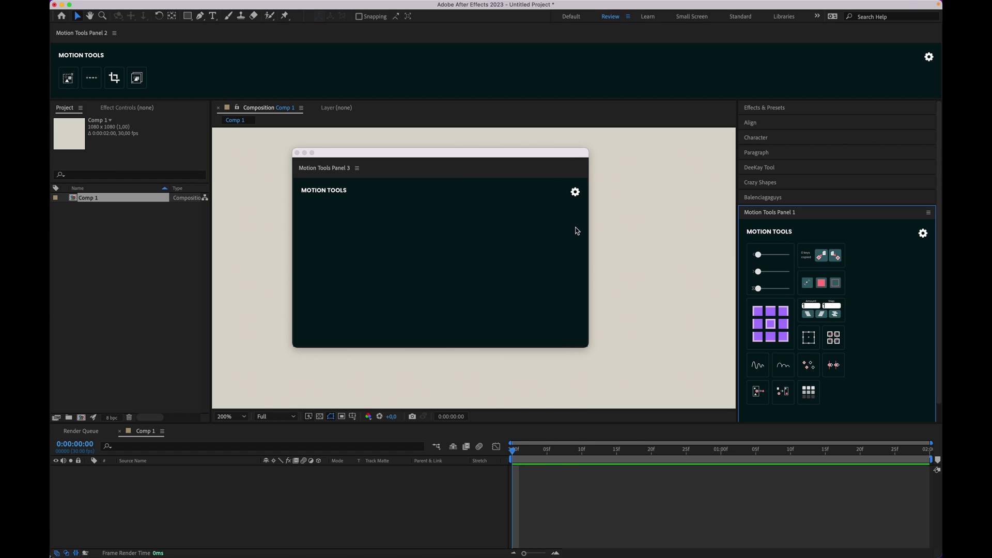
Step: Add Slider To Path as a cell in Motion Tools Panel 3
{"action": "left_click", "coordinate": [340, 212]}
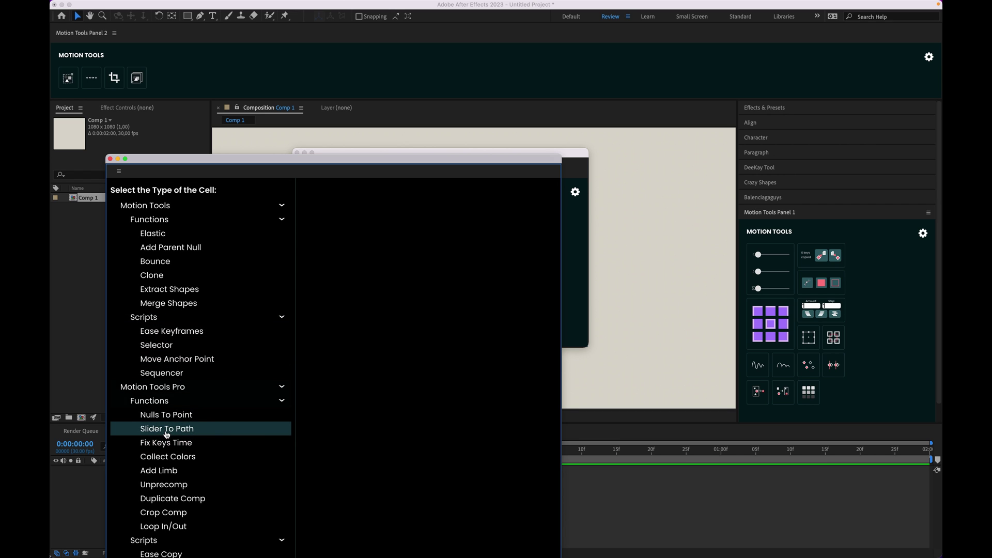
{"action": "left_click", "coordinate": [163, 432]}
{"action": "left_click", "coordinate": [171, 429]}
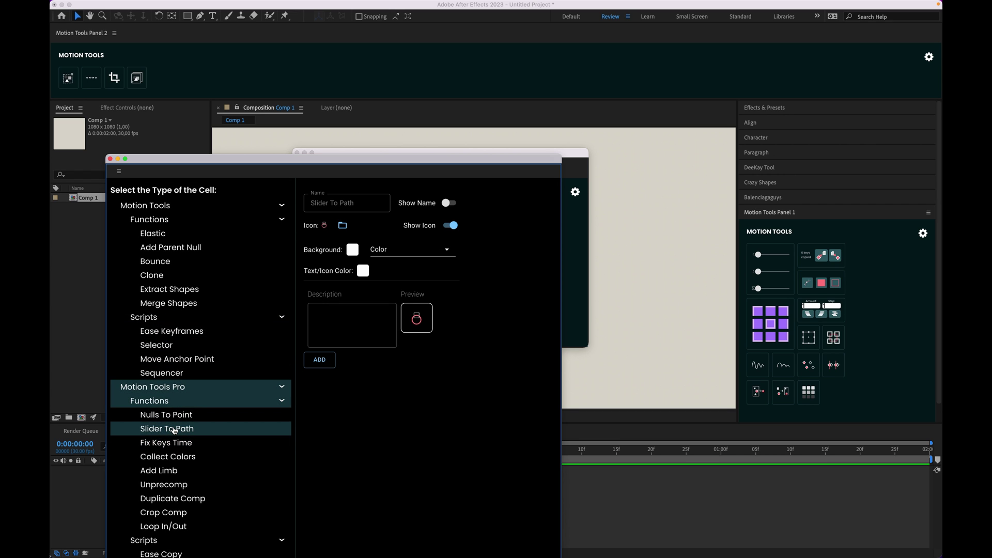
{"action": "left_click", "coordinate": [314, 360]}
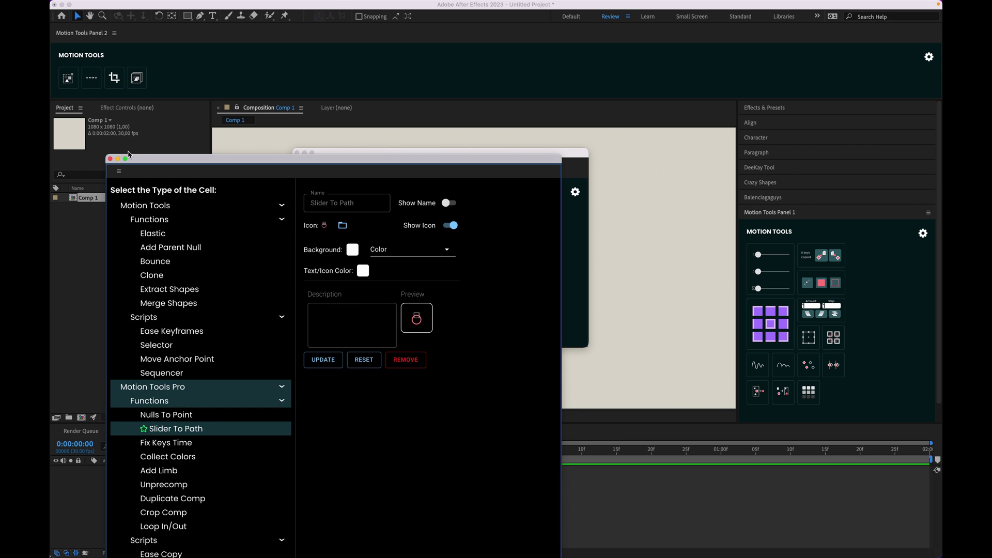
Step: Enlarge the Slider To Path cell, shrink Panel 3 around it, and dock Panel 3 beside Project
{"action": "left_click", "coordinate": [109, 160]}
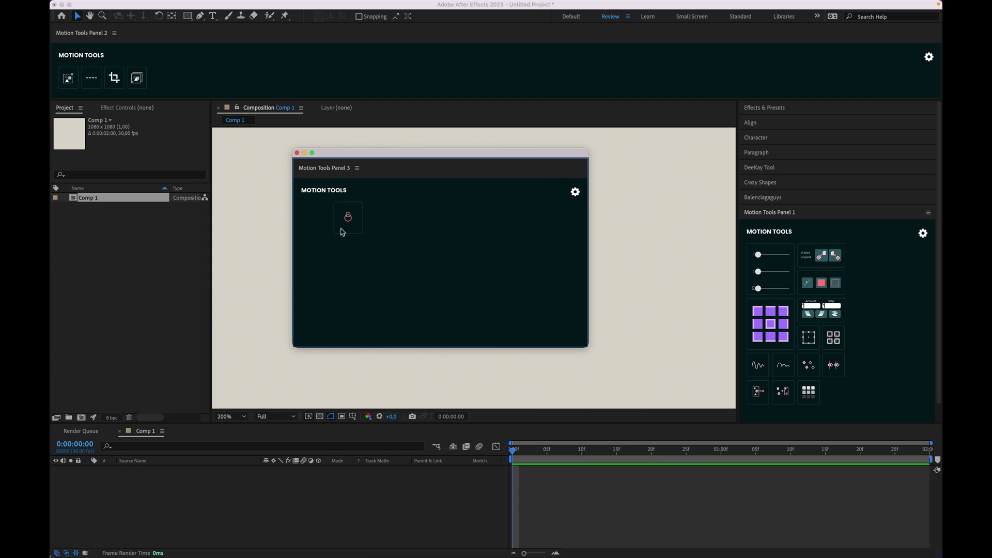
{"action": "left_click_drag", "start_coordinate": [360, 231], "coordinate": [448, 265]}
{"action": "left_click_drag", "start_coordinate": [368, 204], "coordinate": [335, 205]}
{"action": "left_click_drag", "start_coordinate": [361, 267], "coordinate": [412, 302]}
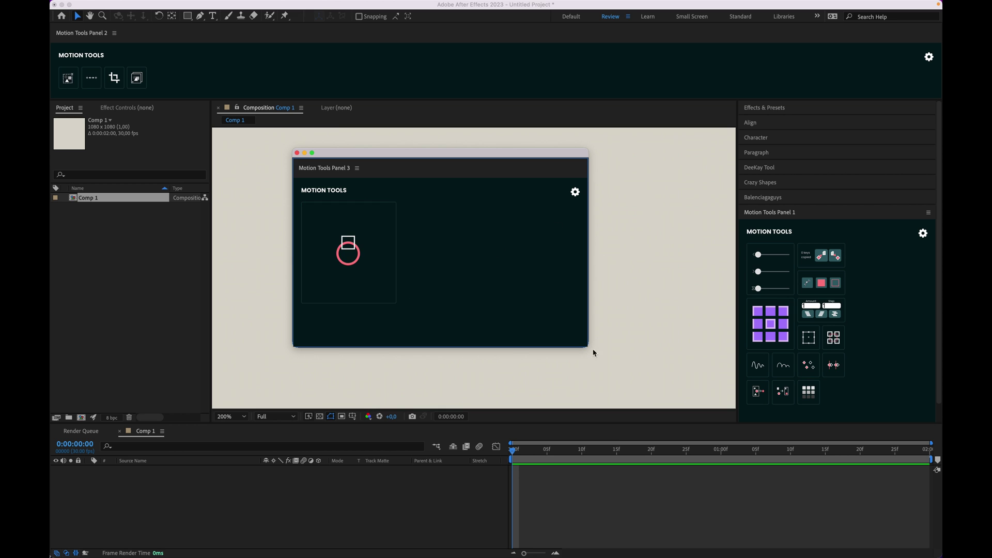
{"action": "left_click_drag", "start_coordinate": [584, 343], "coordinate": [400, 307]}
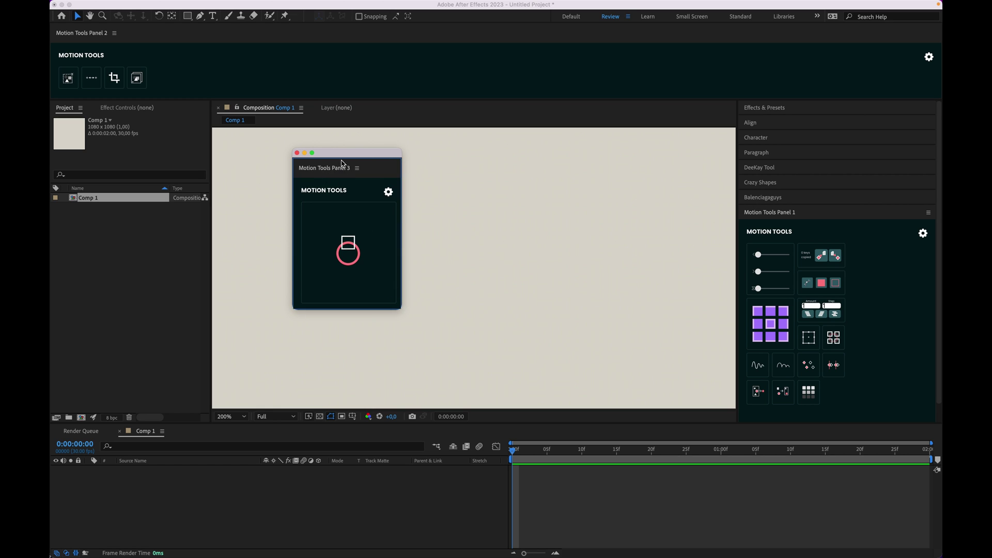
{"action": "left_click_drag", "start_coordinate": [342, 164], "coordinate": [145, 113]}
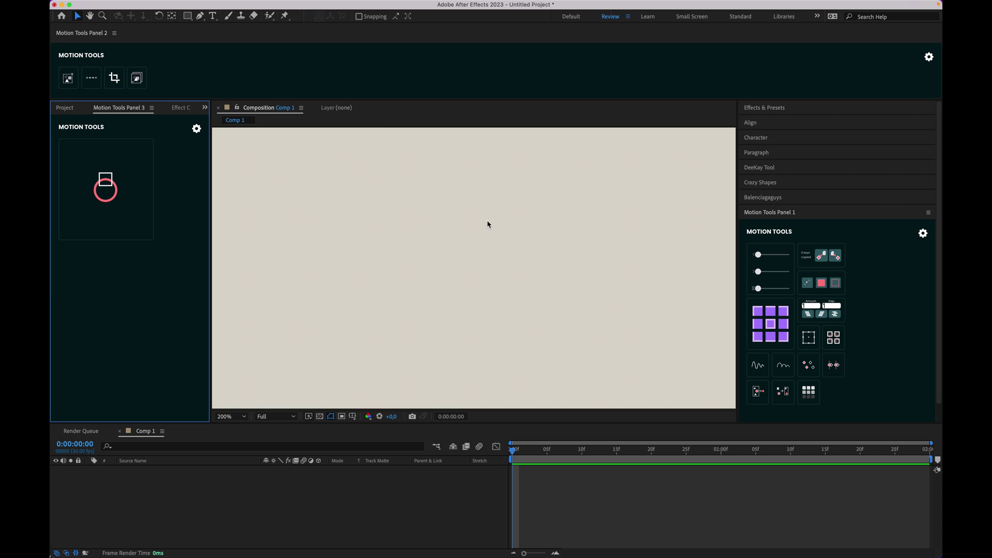
Step: Set Motion Tools Panel 2's cell size to 30 × 30 px and shorten its docked strip
{"action": "left_click", "coordinate": [929, 57]}
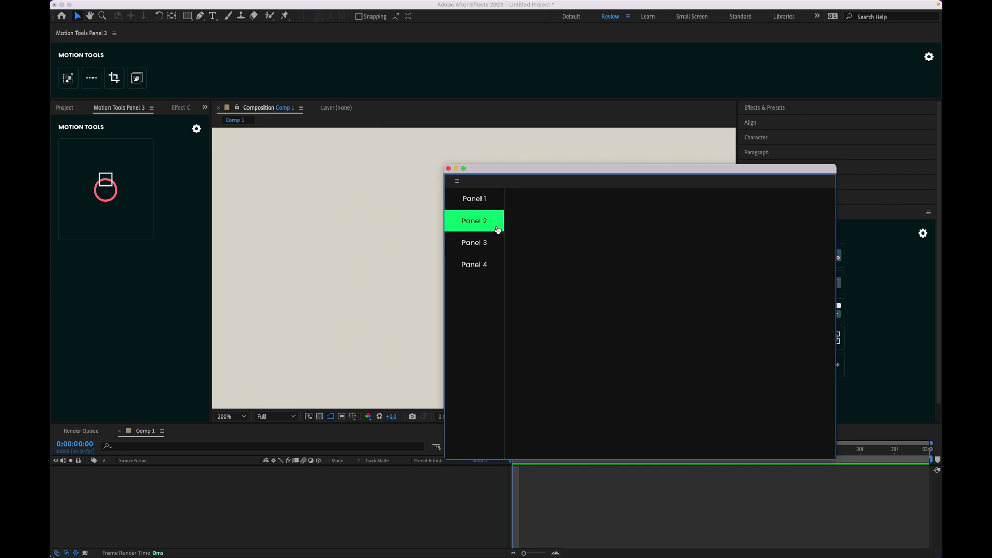
{"action": "left_click", "coordinate": [483, 227]}
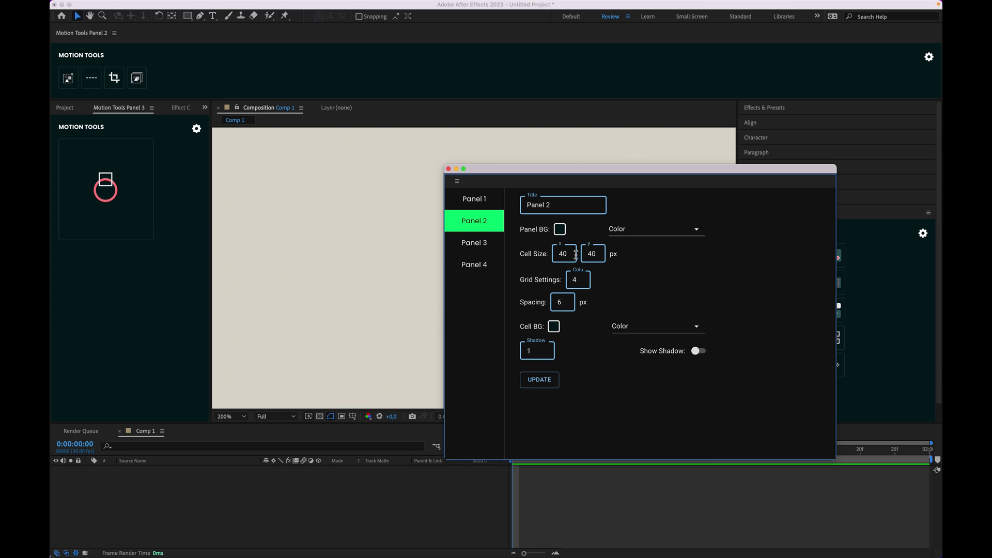
{"action": "left_click_drag", "start_coordinate": [570, 254], "coordinate": [564, 255]}
{"action": "left_click", "coordinate": [549, 380]}
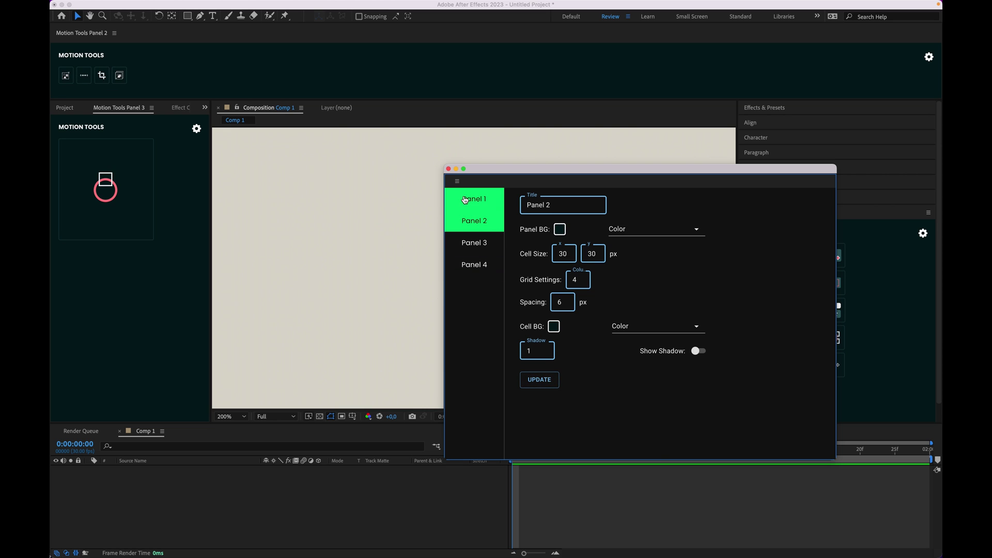
{"action": "left_click", "coordinate": [448, 169]}
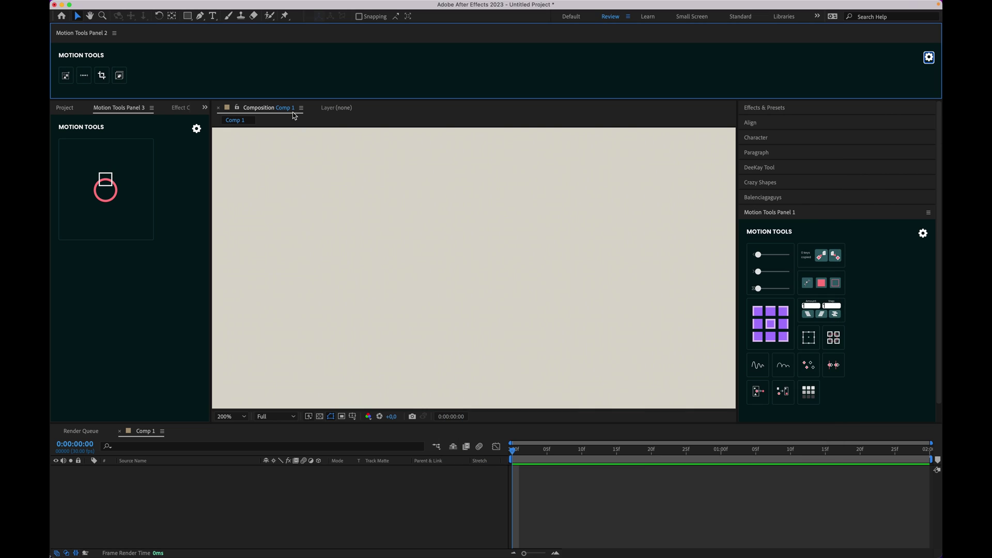
{"action": "left_click_drag", "start_coordinate": [278, 99], "coordinate": [278, 96]}
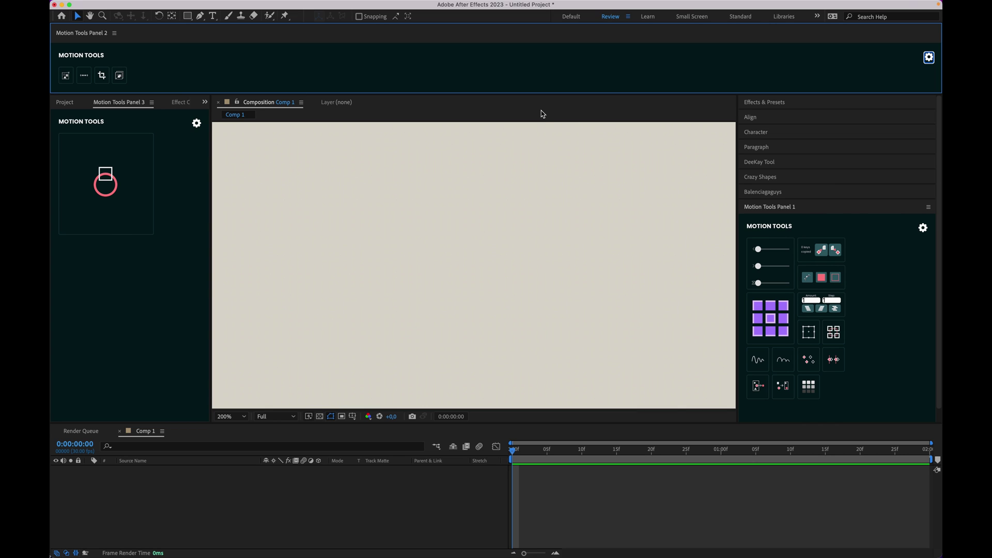
Step: Remove the Collect Colors cell from Motion Tools Panel 1
{"action": "left_click", "coordinate": [815, 383]}
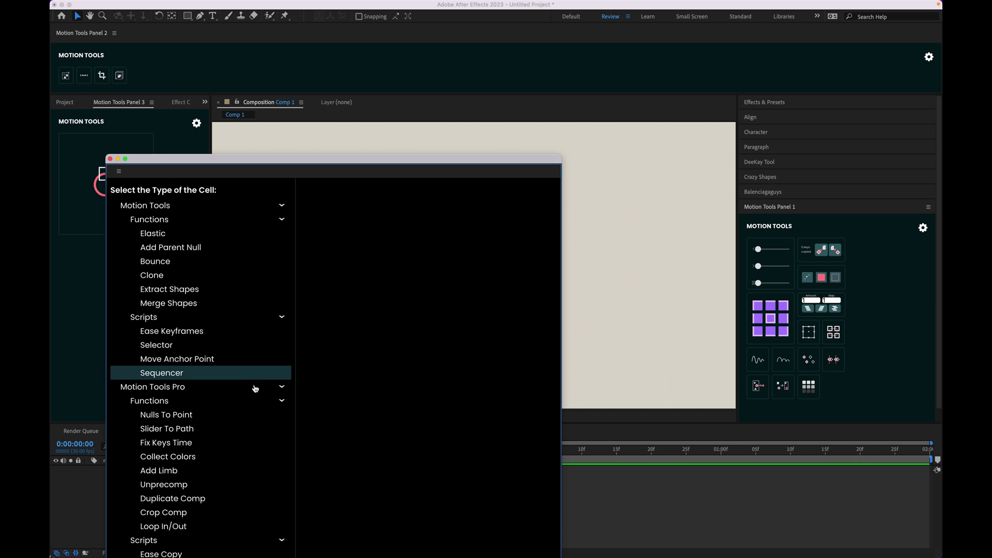
{"action": "left_click", "coordinate": [181, 458]}
{"action": "left_click", "coordinate": [406, 362]}
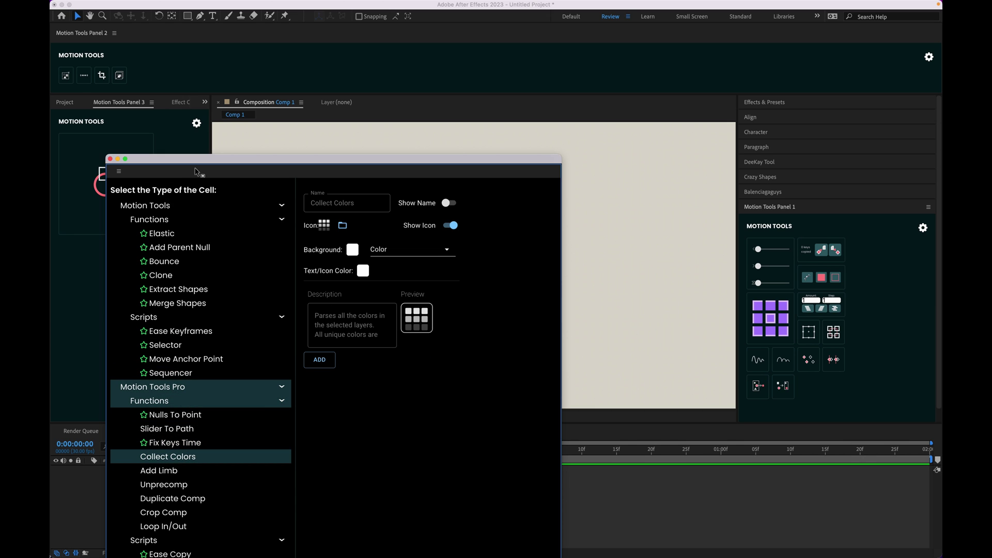
{"action": "left_click", "coordinate": [110, 159]}
Step: Open Motion Tools Panel 4 and add a Collect Colors cell to it
{"action": "left_click", "coordinate": [351, 6]}
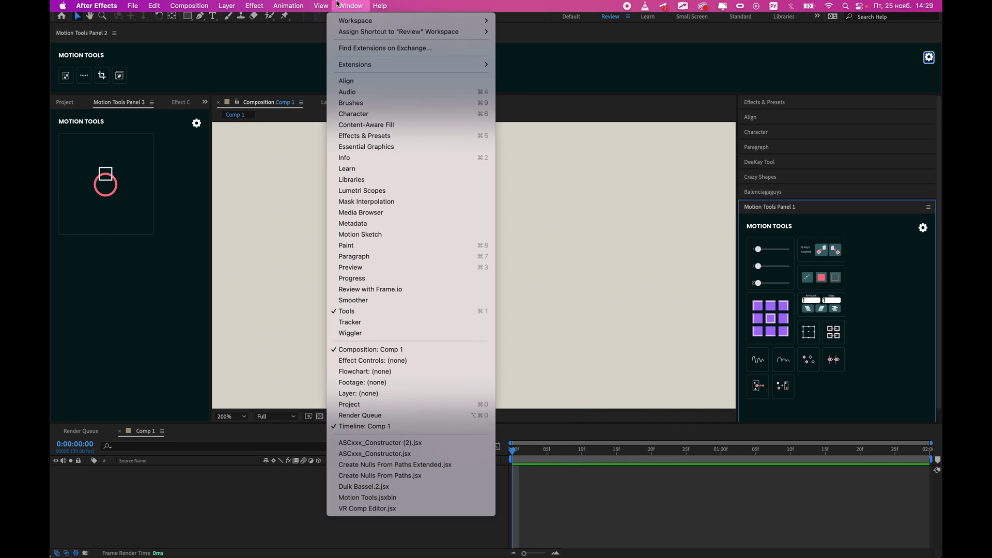
{"action": "mouse_move", "coordinate": [429, 64]}
{"action": "left_click", "coordinate": [545, 185]}
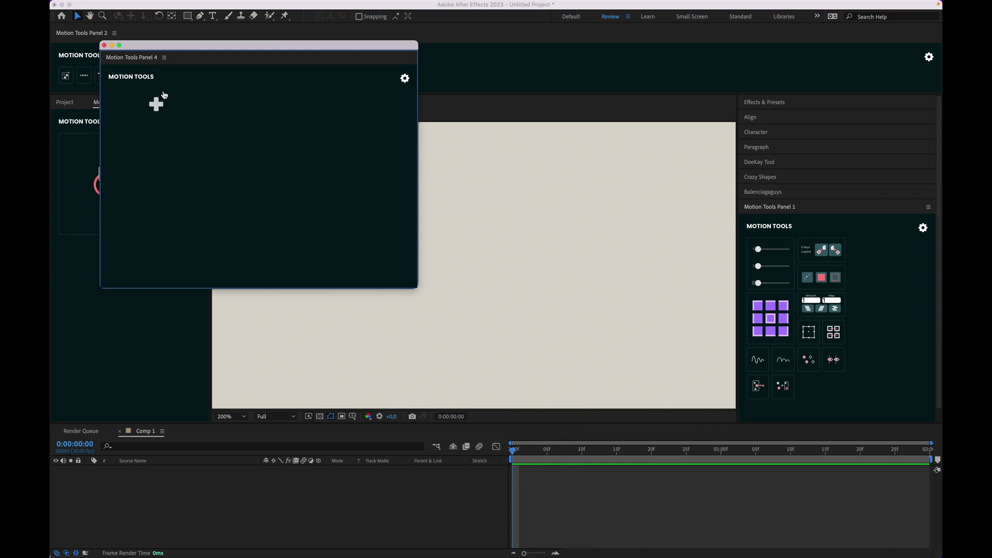
{"action": "left_click", "coordinate": [122, 103]}
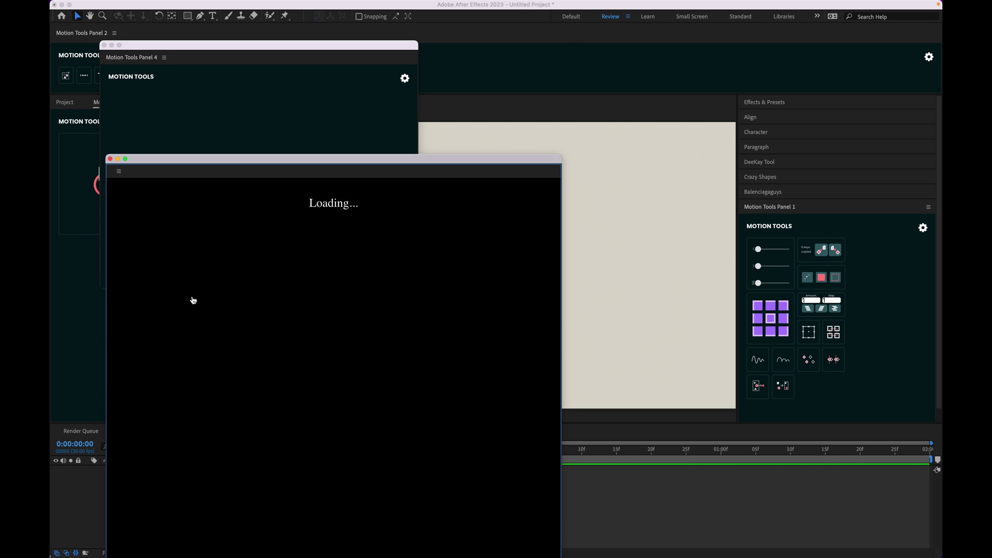
{"action": "left_click", "coordinate": [173, 458]}
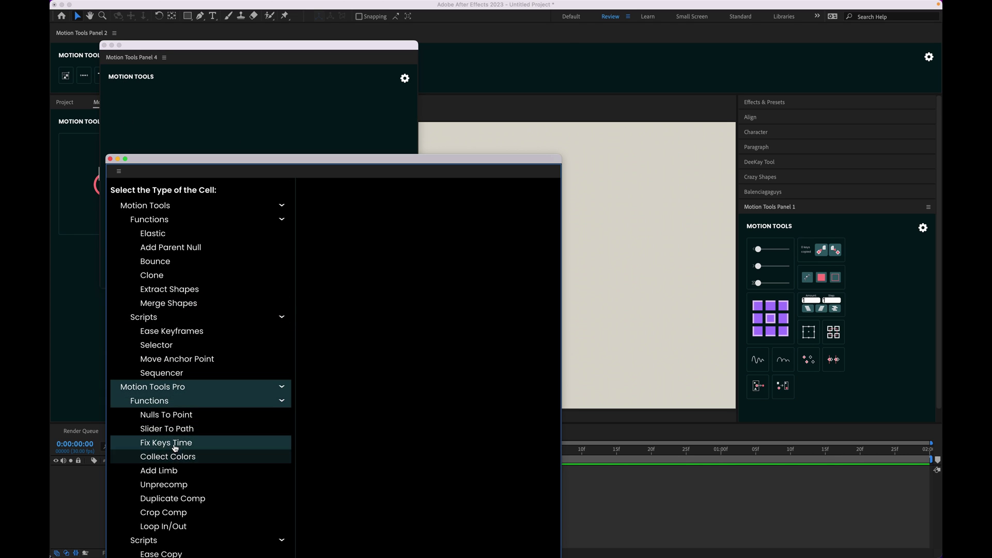
{"action": "left_click", "coordinate": [172, 457]}
{"action": "left_click", "coordinate": [321, 360]}
Step: Enlarge the Collect Colors cell and set its background to the image file cat.gif
{"action": "left_click", "coordinate": [109, 159]}
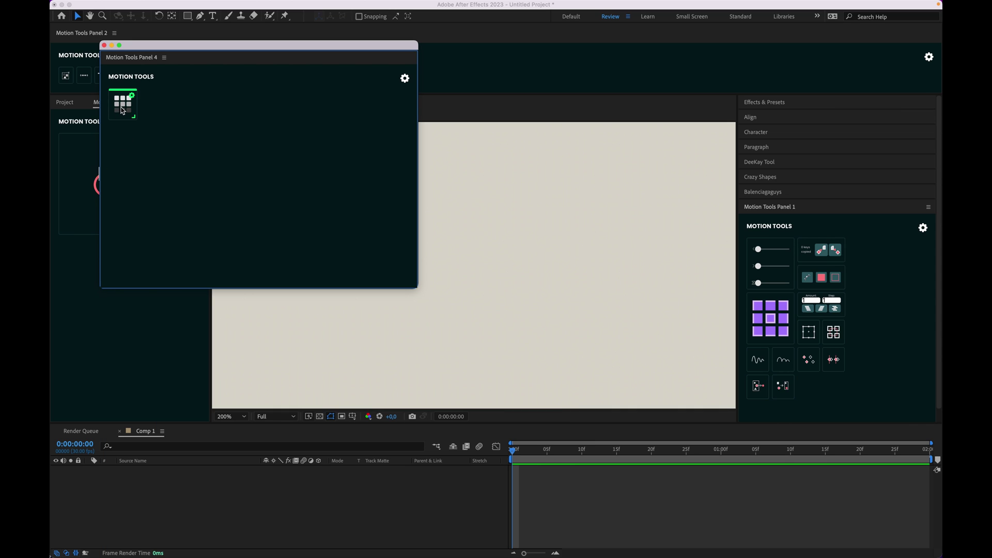
{"action": "left_click_drag", "start_coordinate": [133, 118], "coordinate": [201, 189]}
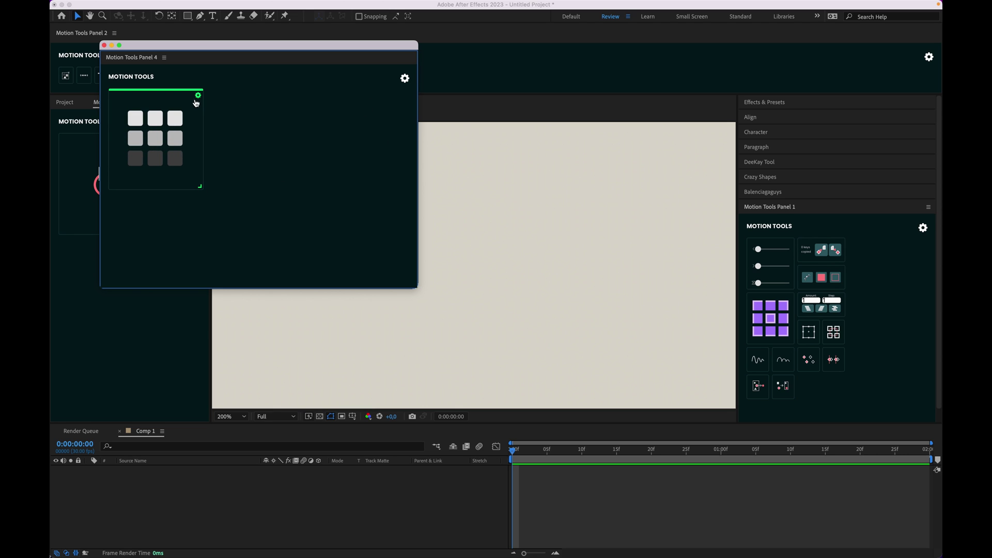
{"action": "left_click", "coordinate": [197, 103]}
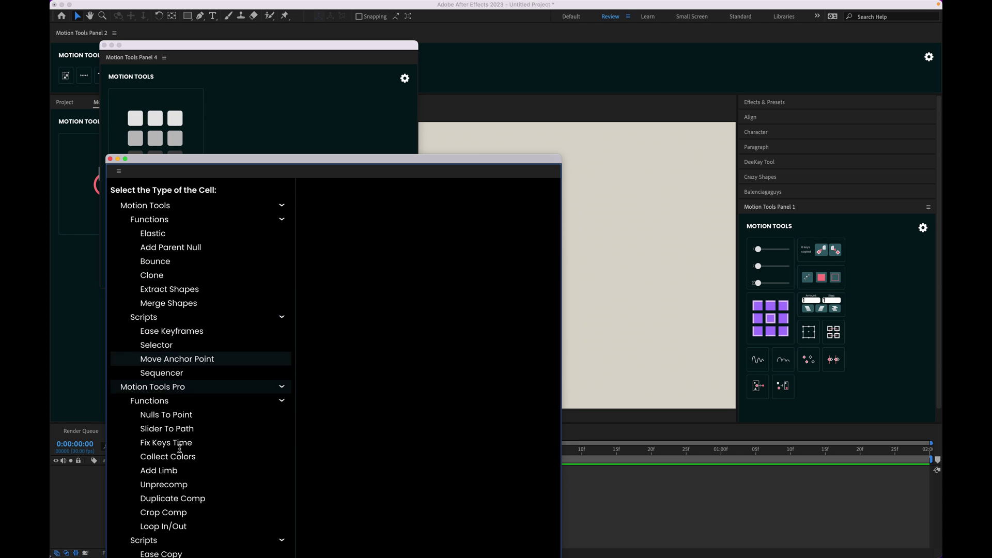
{"action": "left_click", "coordinate": [173, 459]}
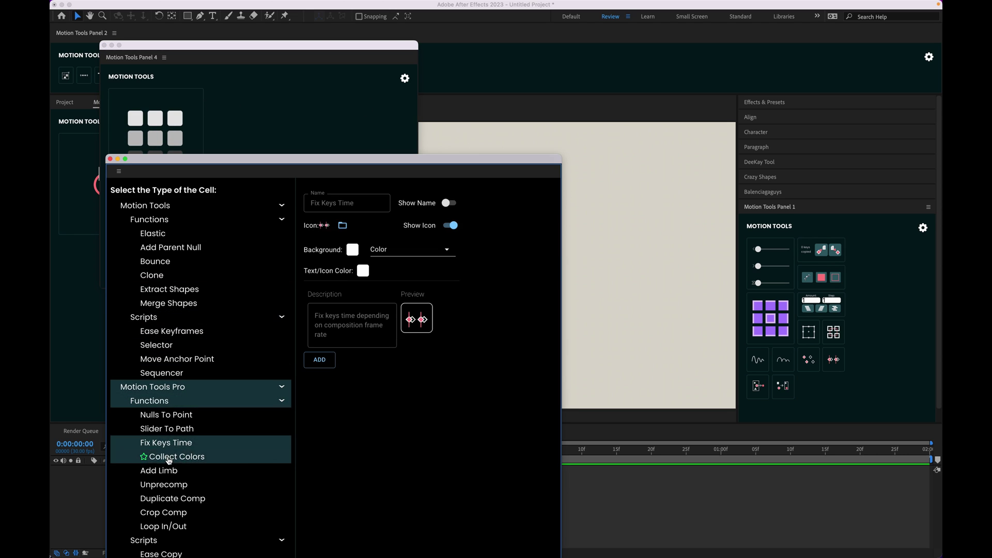
{"action": "left_click", "coordinate": [448, 250]}
{"action": "left_click", "coordinate": [409, 280]}
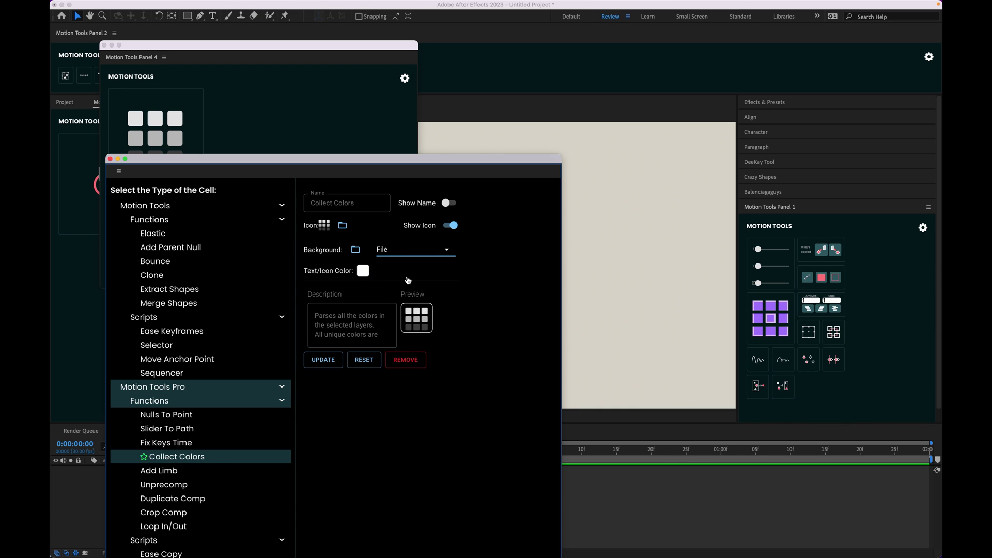
{"action": "left_click", "coordinate": [355, 248]}
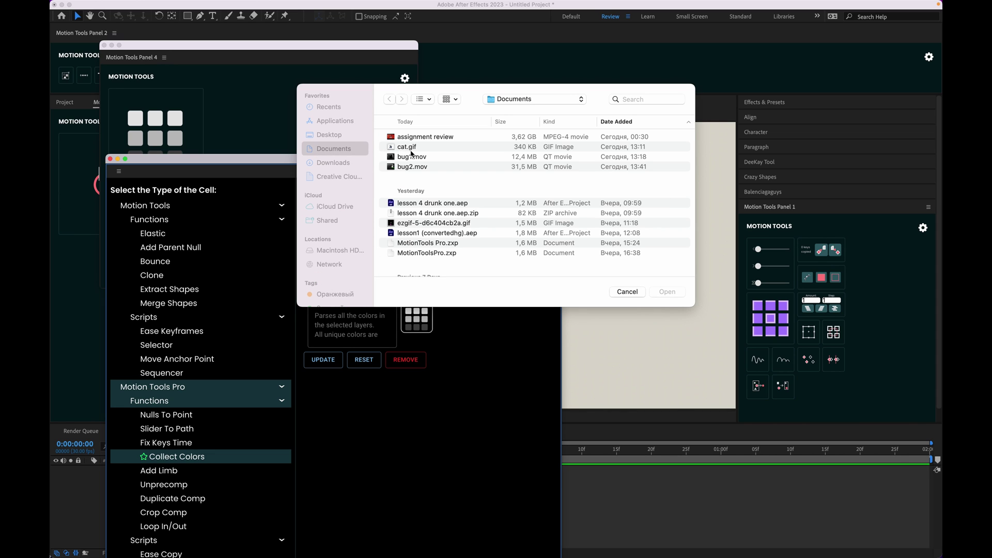
{"action": "left_click", "coordinate": [417, 150]}
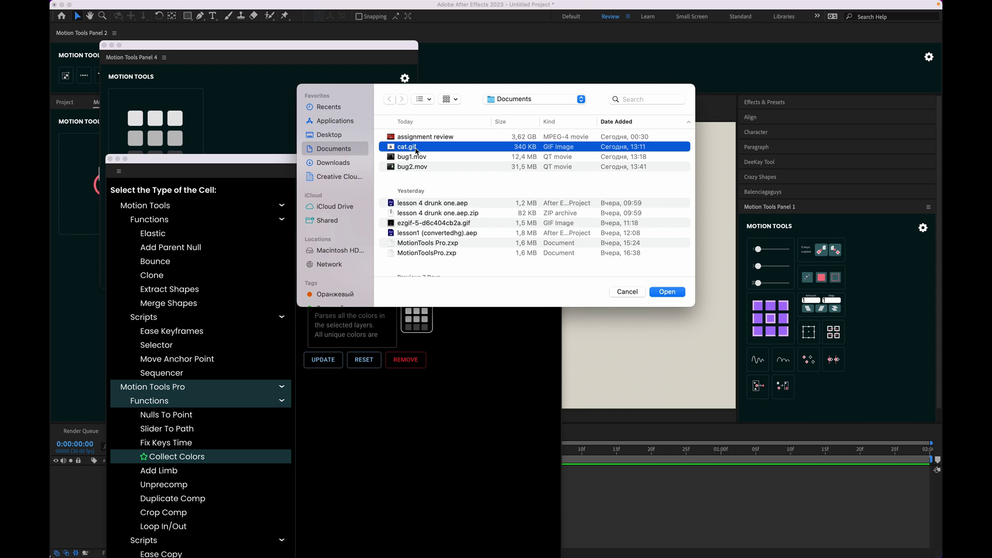
{"action": "left_click", "coordinate": [664, 289]}
{"action": "left_click", "coordinate": [322, 363]}
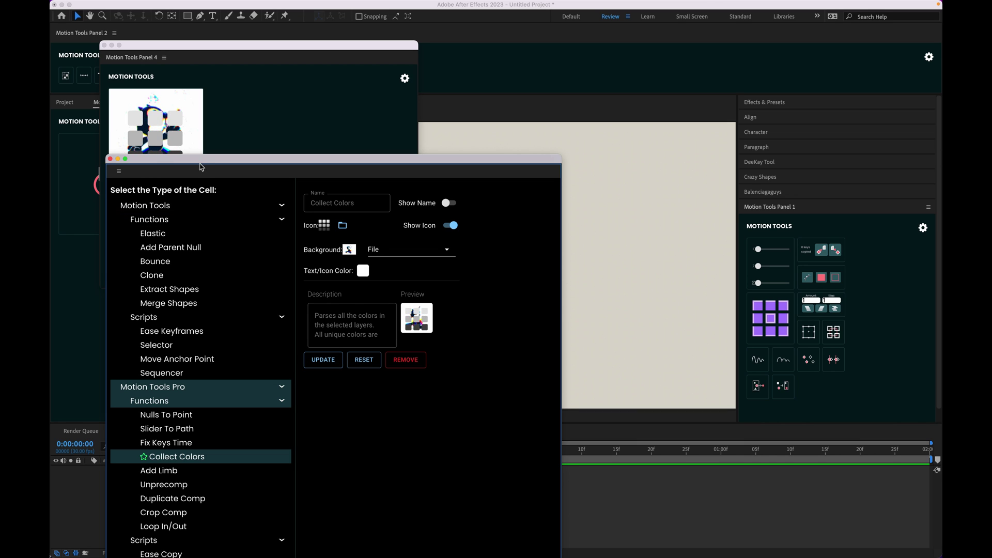
{"action": "left_click_drag", "start_coordinate": [195, 167], "coordinate": [245, 327]}
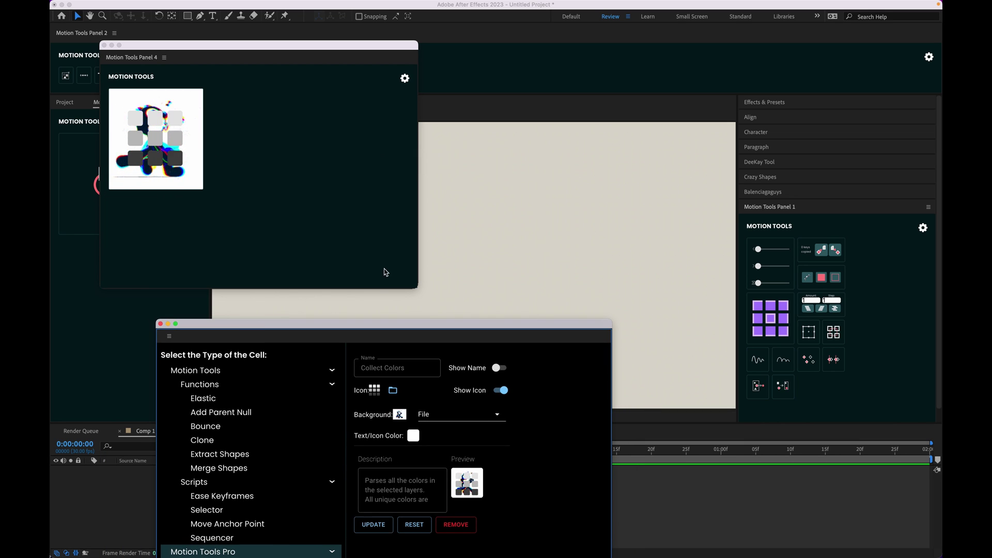
Step: Shrink Panel 4 around its cat.gif cell, close the cell editor, and place Panel 4 beside the composition
{"action": "left_click_drag", "start_coordinate": [414, 284], "coordinate": [209, 196]}
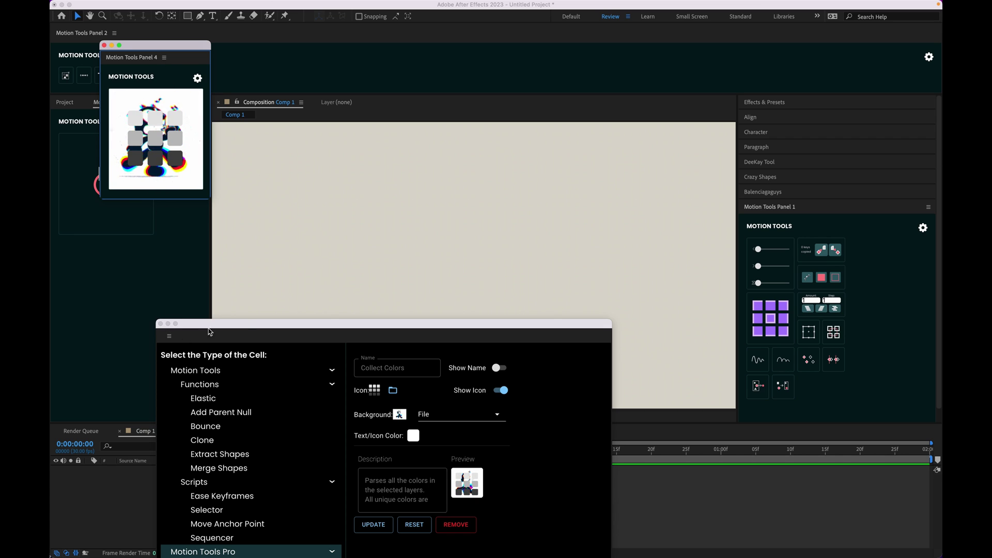
{"action": "left_click", "coordinate": [160, 323]}
{"action": "left_click_drag", "start_coordinate": [160, 46], "coordinate": [677, 134]}
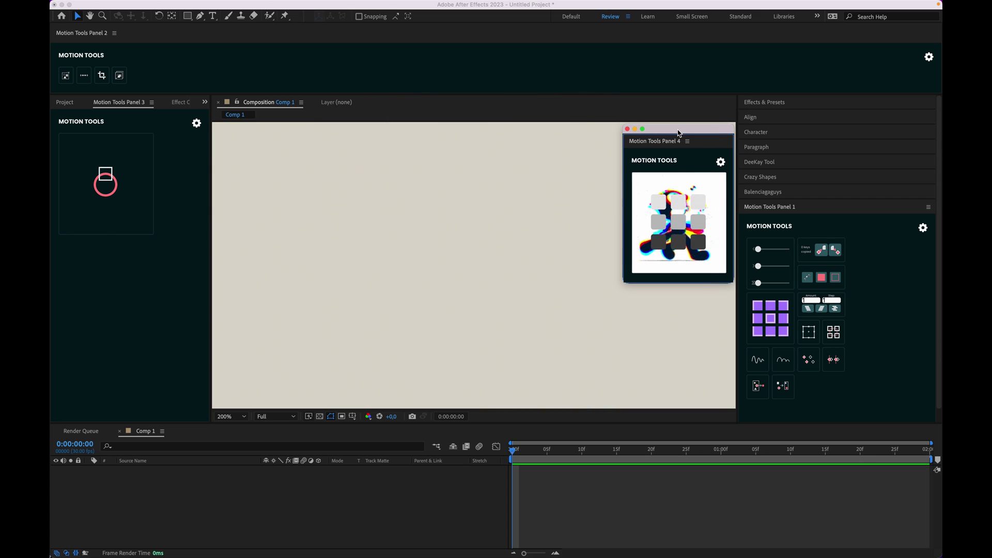
Step: Set the purple grid button's Primary Hover Color to cyan 00E5FF
{"action": "left_click", "coordinate": [583, 499]}
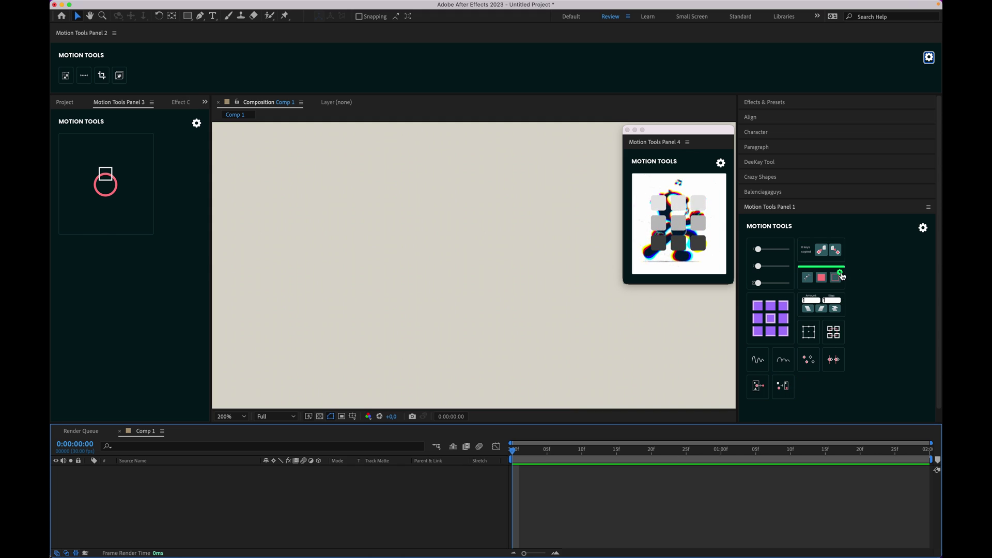
{"action": "left_click", "coordinate": [794, 371]}
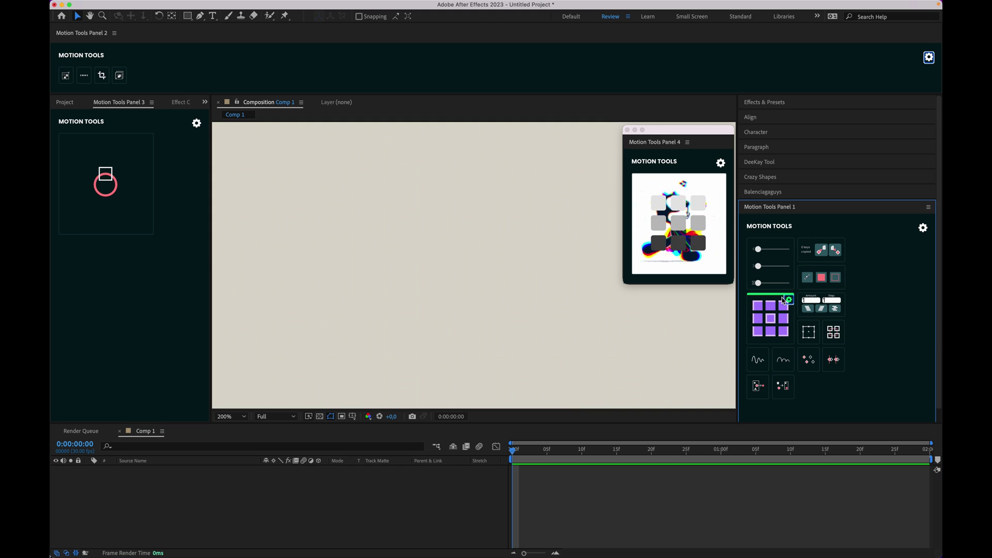
{"action": "left_click", "coordinate": [789, 302]}
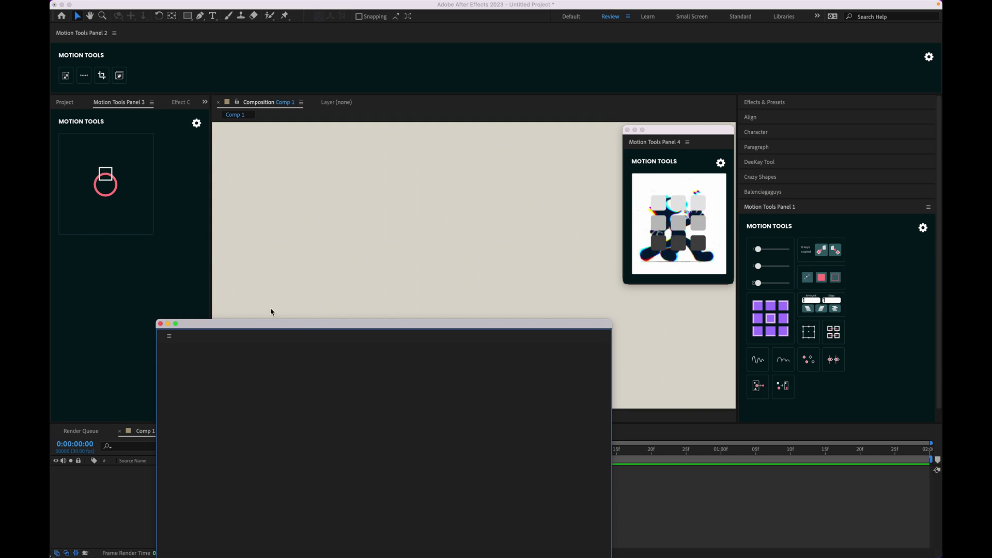
{"action": "left_click_drag", "start_coordinate": [266, 326], "coordinate": [267, 114]}
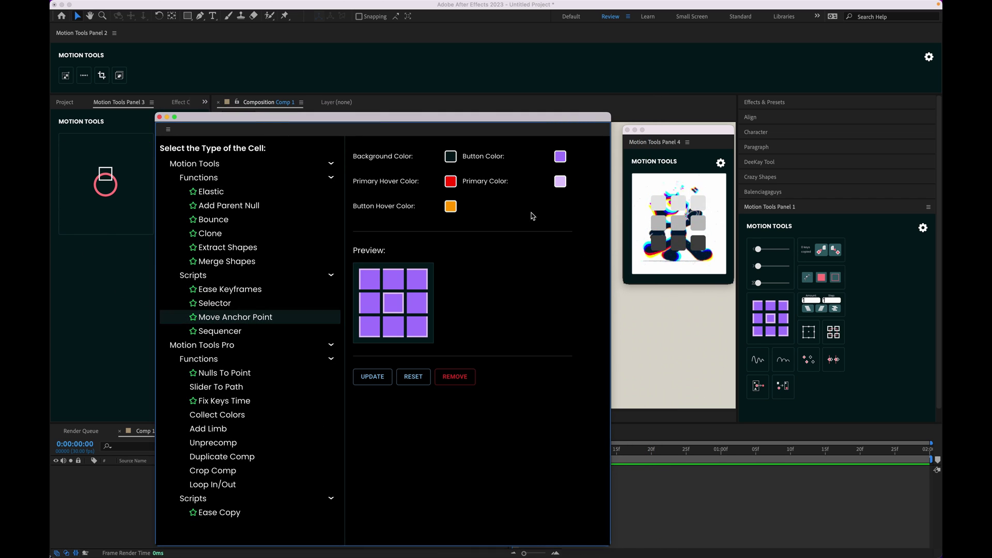
{"action": "left_click", "coordinate": [452, 182]}
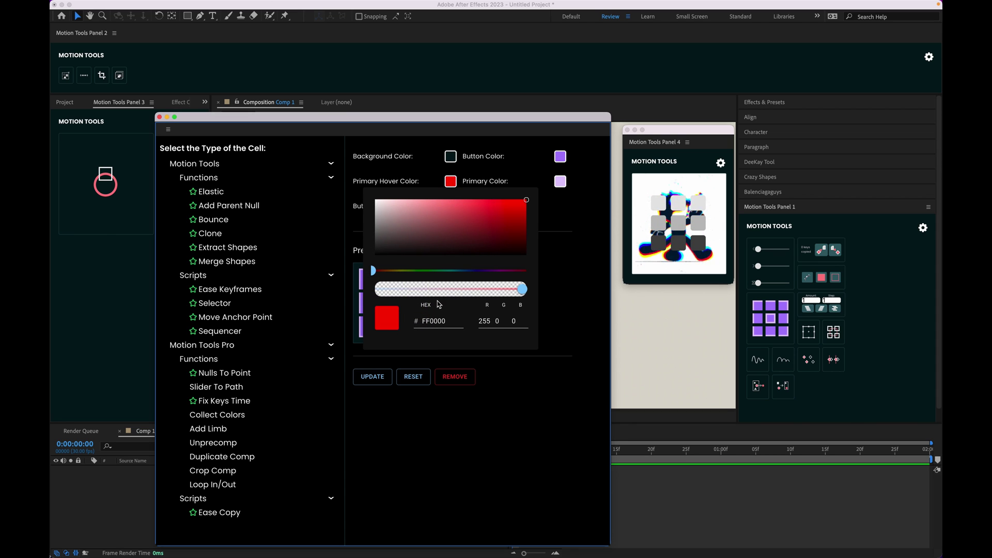
{"action": "left_click", "coordinate": [454, 271]}
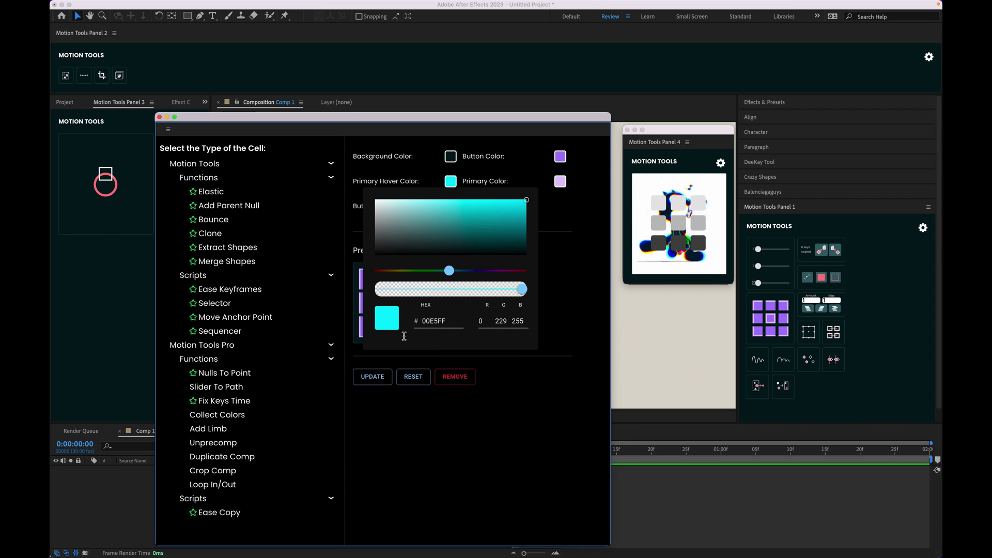
{"action": "left_click", "coordinate": [380, 379]}
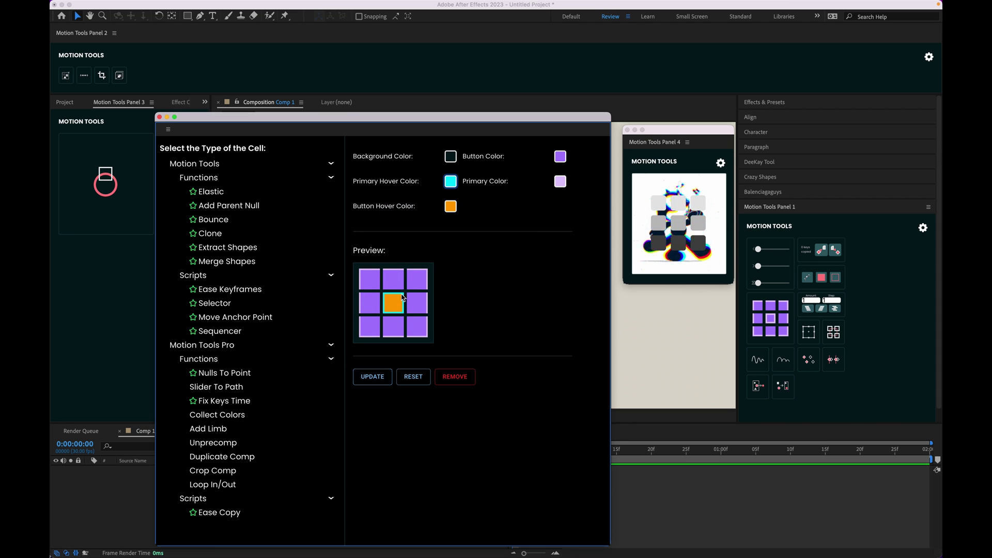
Step: Set its Button Hover Color to purple 9C0CBC and apply the changes
{"action": "left_click", "coordinate": [450, 209]}
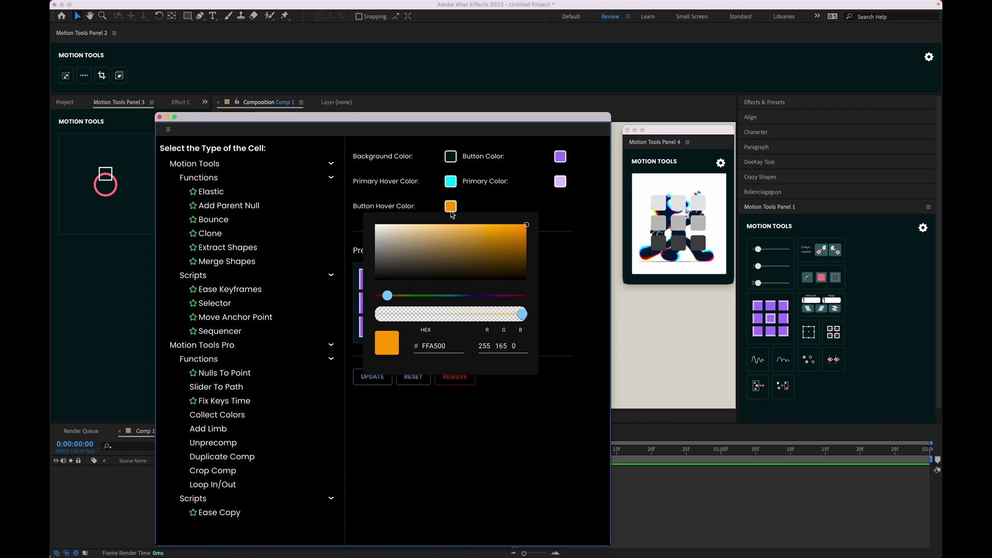
{"action": "left_click", "coordinate": [497, 296]}
{"action": "left_click", "coordinate": [518, 239]}
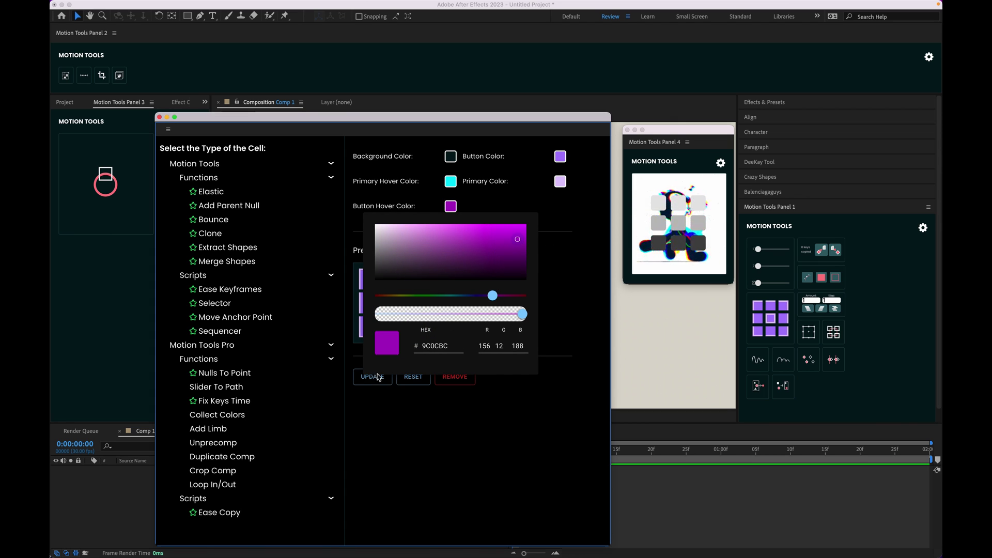
{"action": "left_click", "coordinate": [403, 392]}
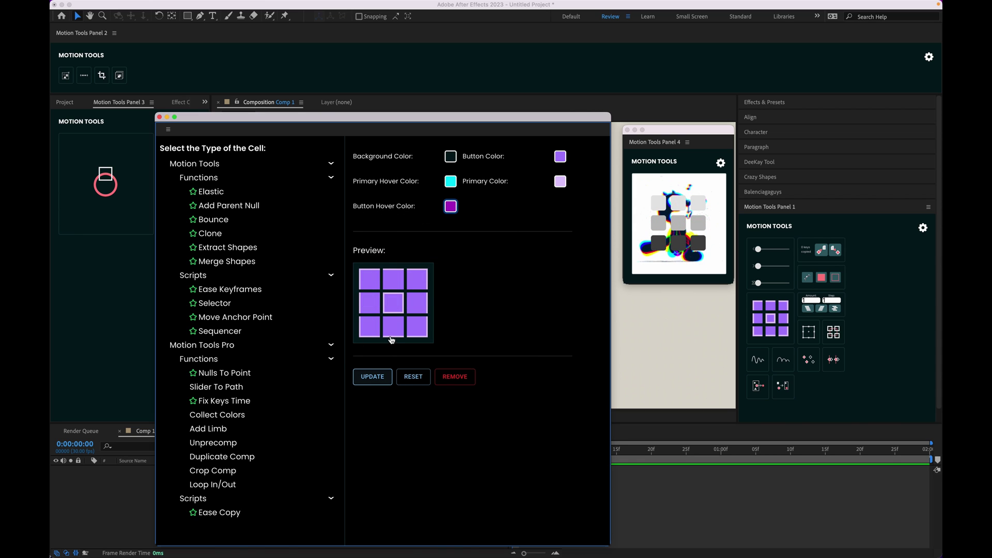
{"action": "left_click", "coordinate": [373, 376]}
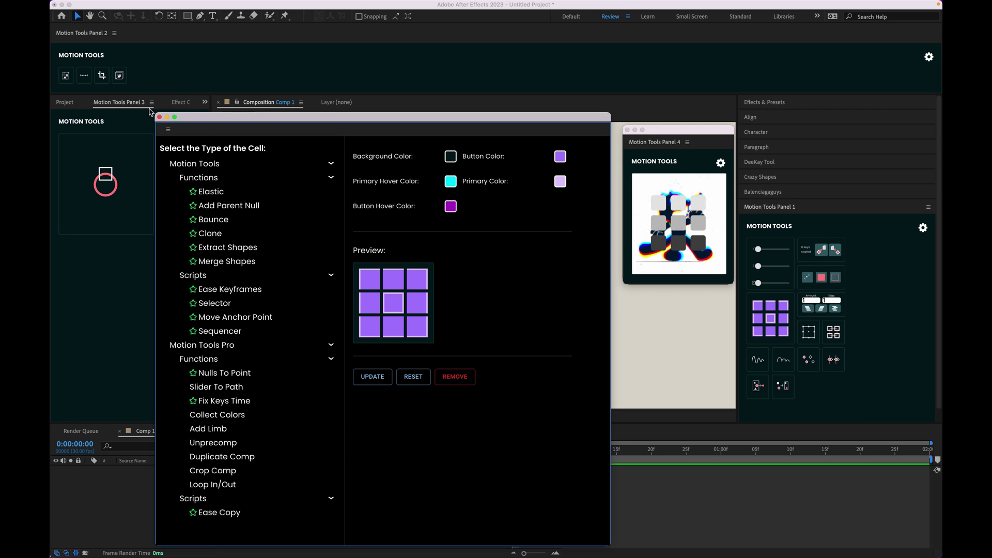
Step: Close the Motion Tools settings window and close the floating Motion Tools Panel 4 with Close Panel
{"action": "left_click", "coordinate": [159, 116]}
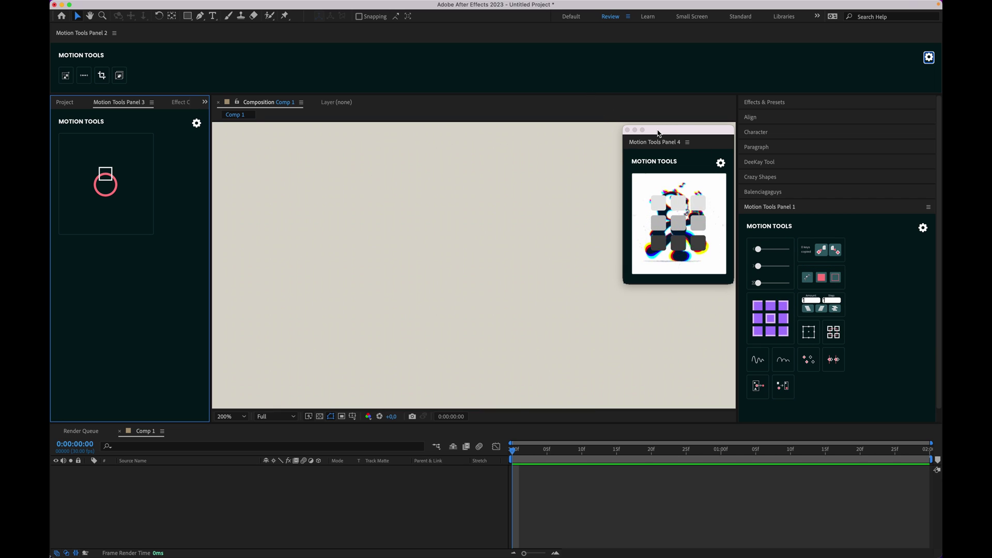
{"action": "right_click", "coordinate": [652, 145]}
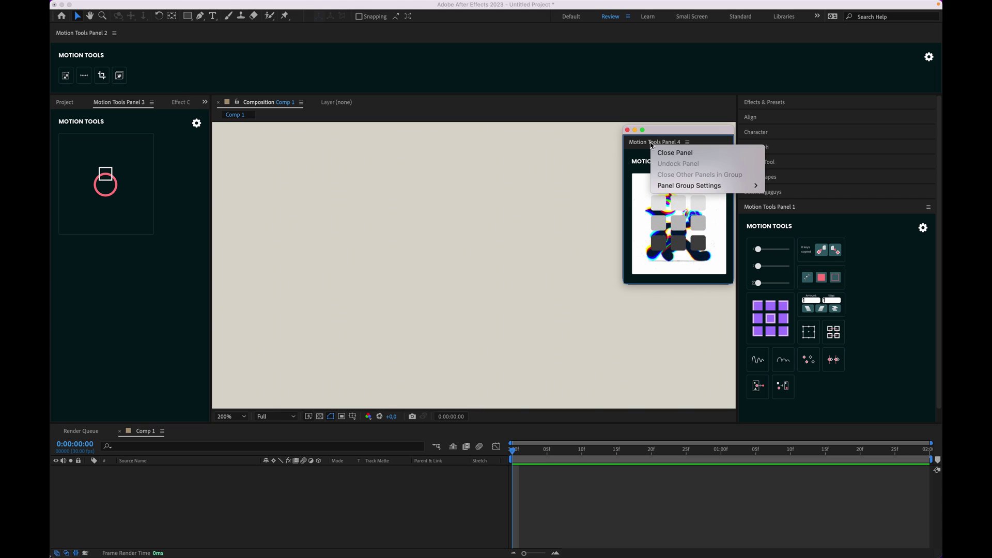
{"action": "left_click", "coordinate": [690, 154]}
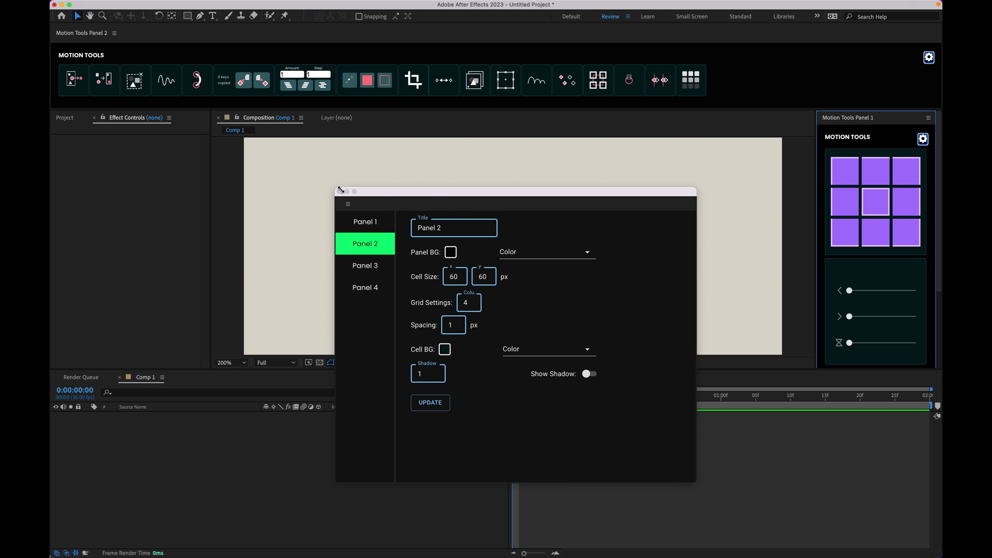
Step: Switch Panel 2's Panel BG source from Color to File in the Motion Tools settings
{"action": "left_click", "coordinate": [340, 191]}
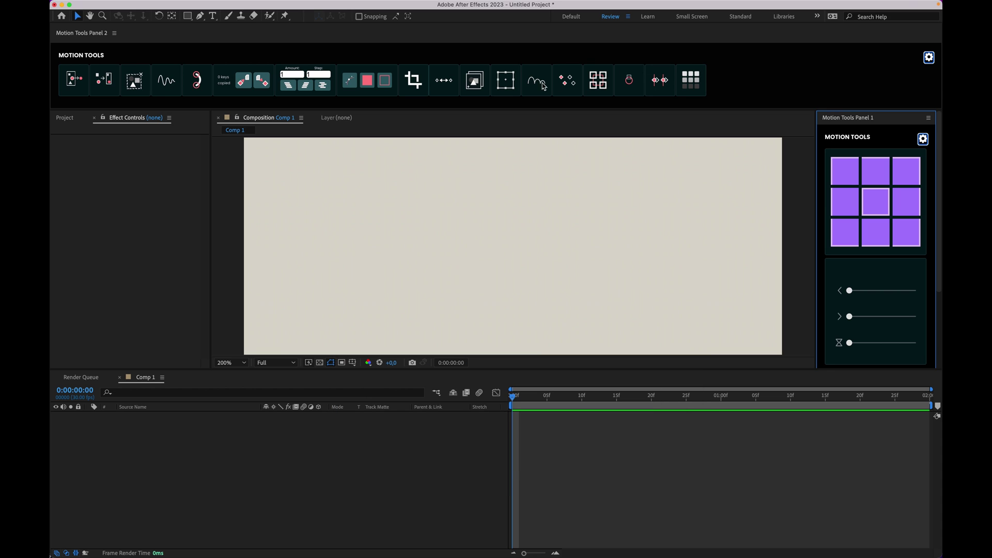
{"action": "left_click", "coordinate": [929, 57]}
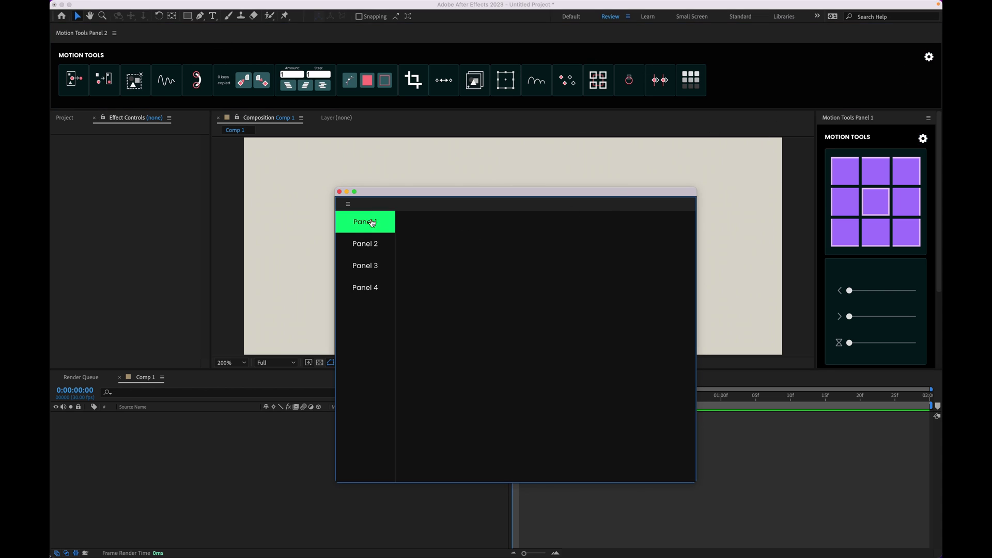
{"action": "left_click", "coordinate": [364, 238]}
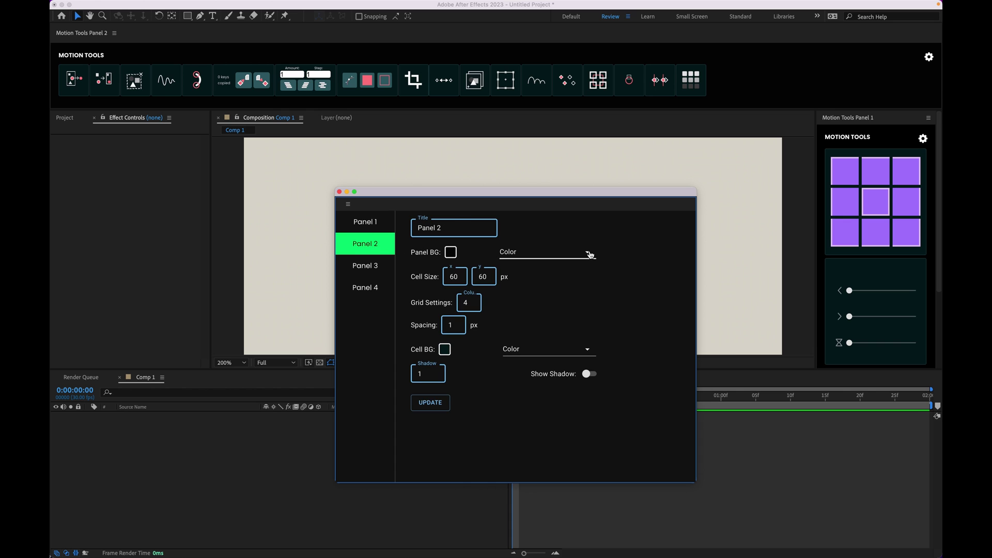
{"action": "left_click", "coordinate": [588, 254]}
{"action": "left_click", "coordinate": [542, 277]}
{"action": "mouse_move", "coordinate": [443, 556]}
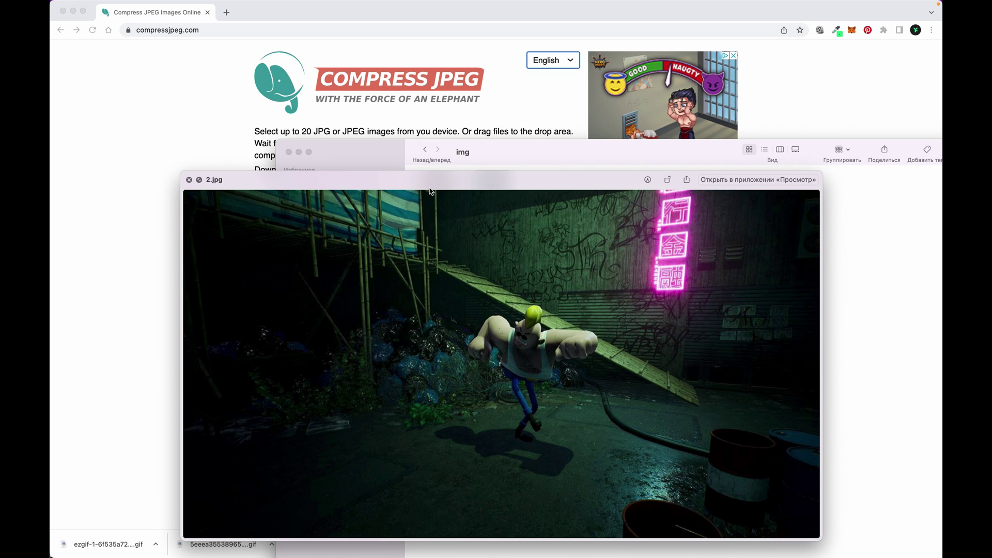
Step: Upload 2.jpg from the img folder to the compressjpeg.com drop area
{"action": "key", "text": "Left"}
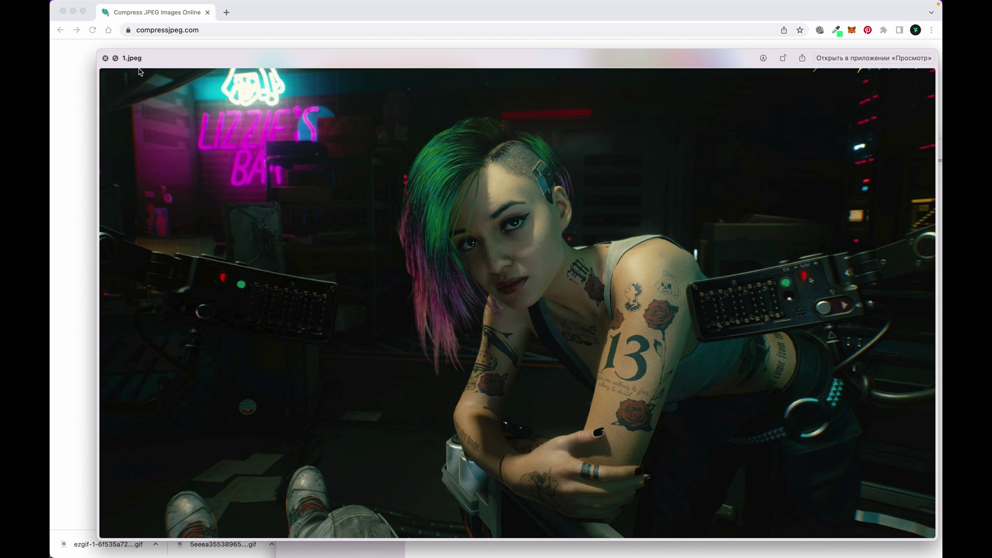
{"action": "left_click", "coordinate": [106, 58]}
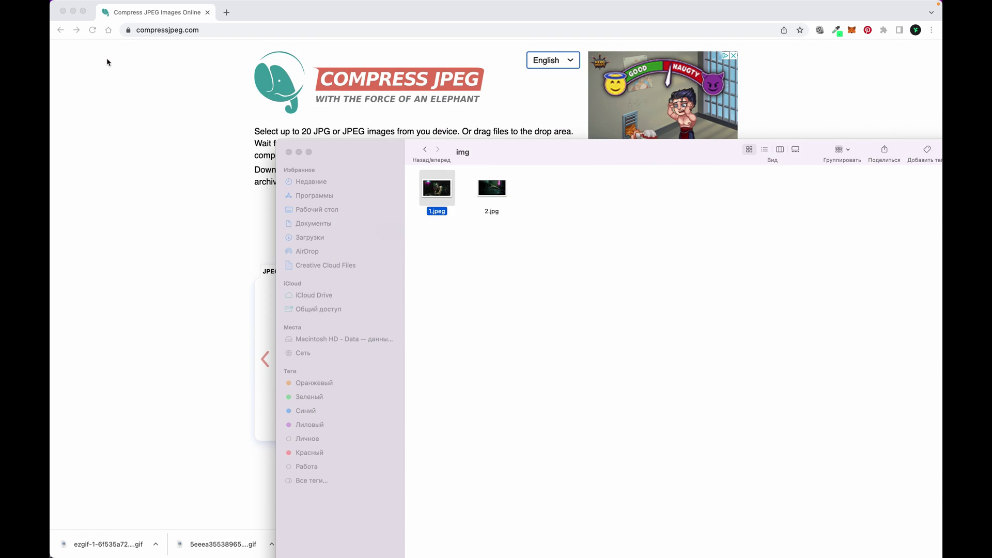
{"action": "left_click_drag", "start_coordinate": [384, 152], "coordinate": [594, 172]}
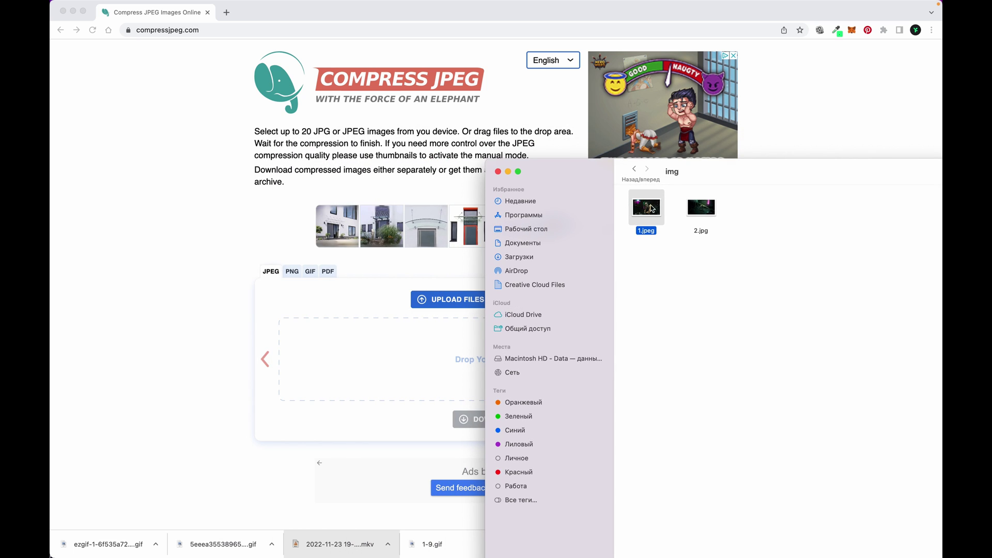
{"action": "left_click_drag", "start_coordinate": [707, 206], "coordinate": [336, 393]}
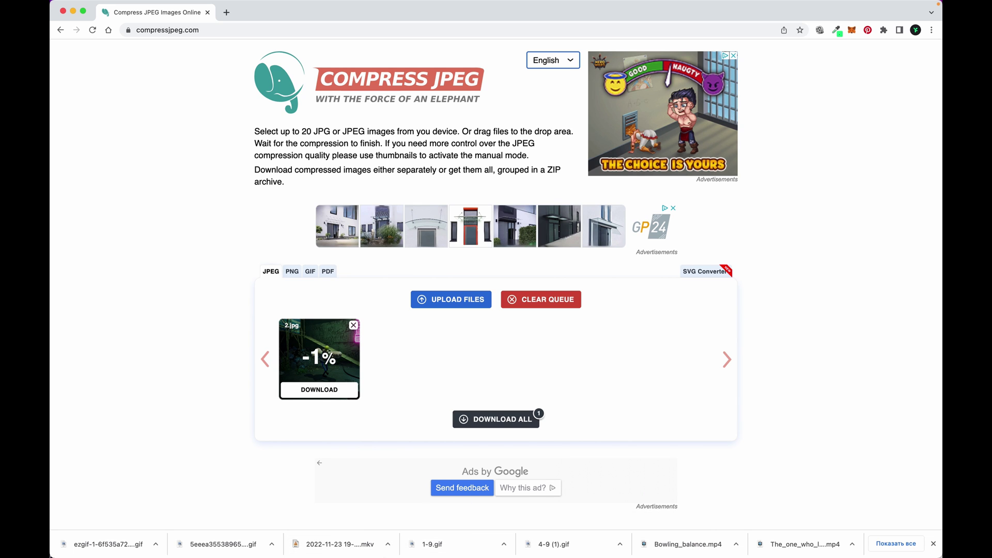
Step: Apply 2.jpg from Downloads > img as Panel 2's background and close the settings window
{"action": "mouse_move", "coordinate": [437, 549]}
{"action": "left_click", "coordinate": [539, 548]}
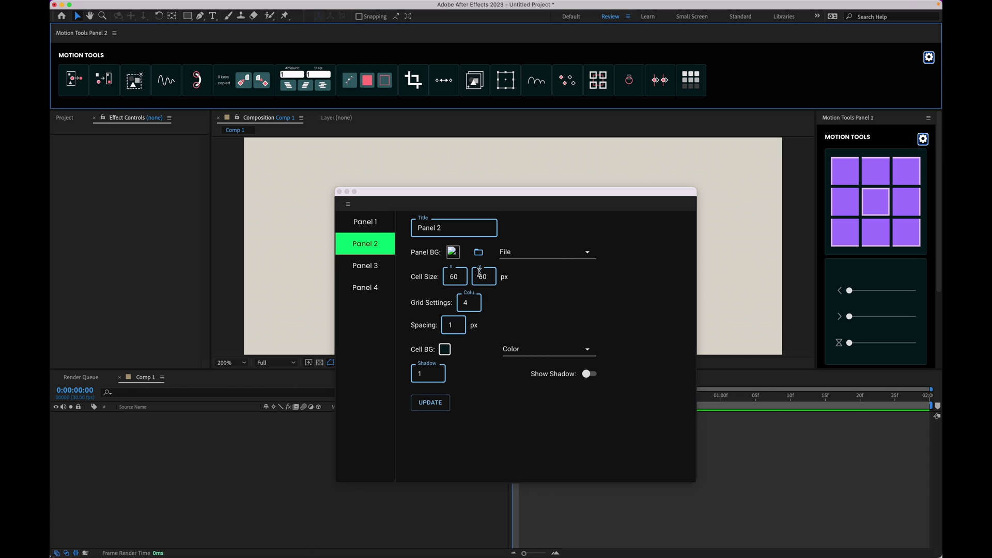
{"action": "left_click", "coordinate": [478, 253]}
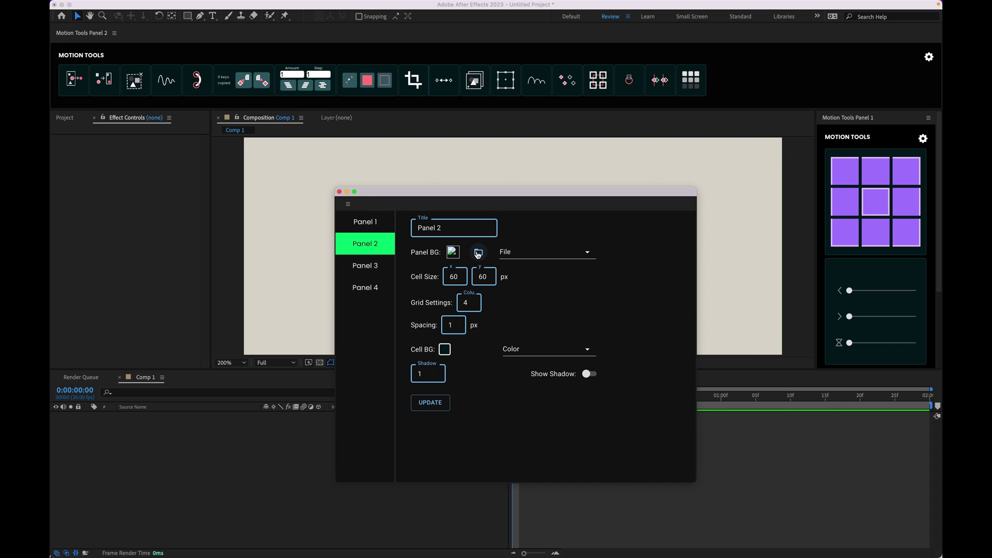
{"action": "left_click", "coordinate": [478, 253]}
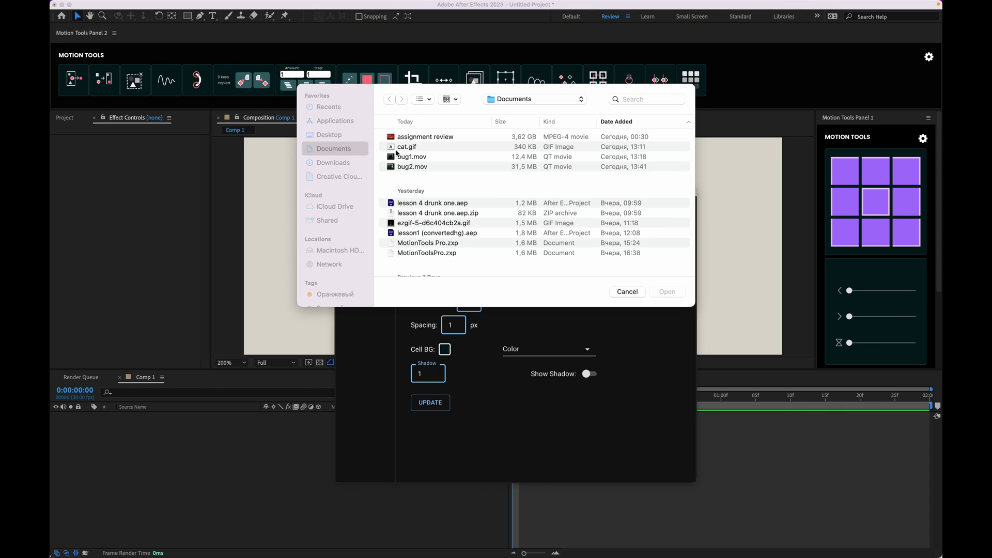
{"action": "left_click", "coordinate": [339, 164]}
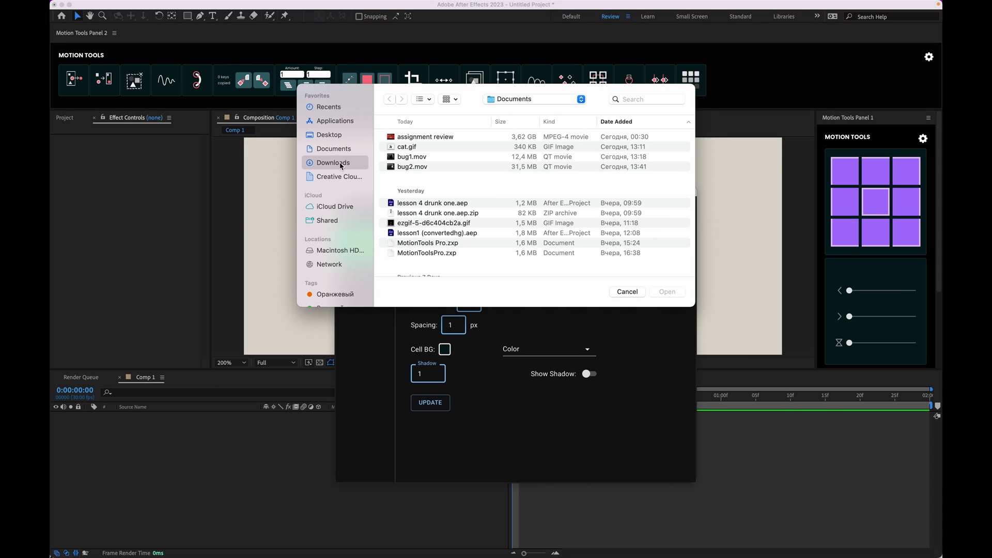
{"action": "double_click", "coordinate": [403, 167]}
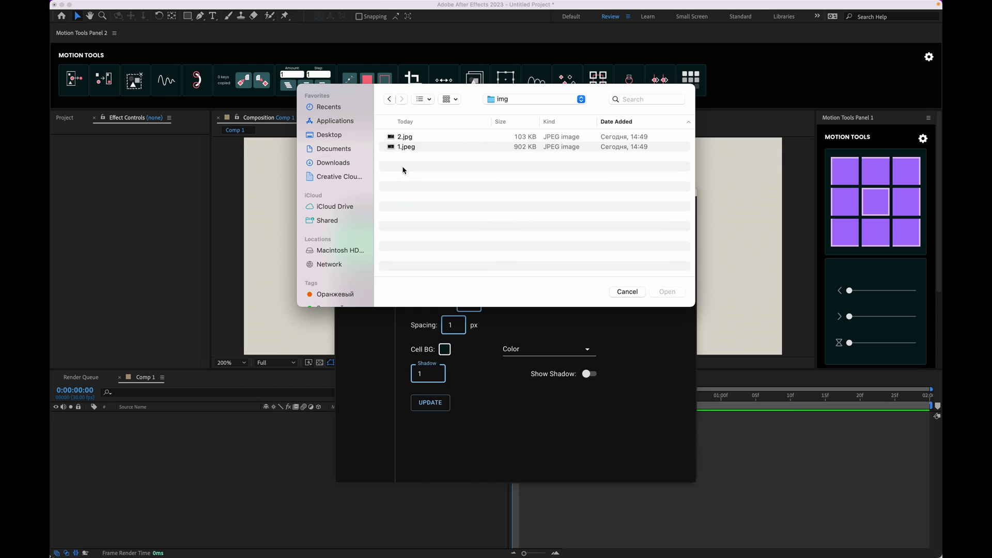
{"action": "left_click", "coordinate": [408, 139]}
{"action": "left_click", "coordinate": [667, 292]}
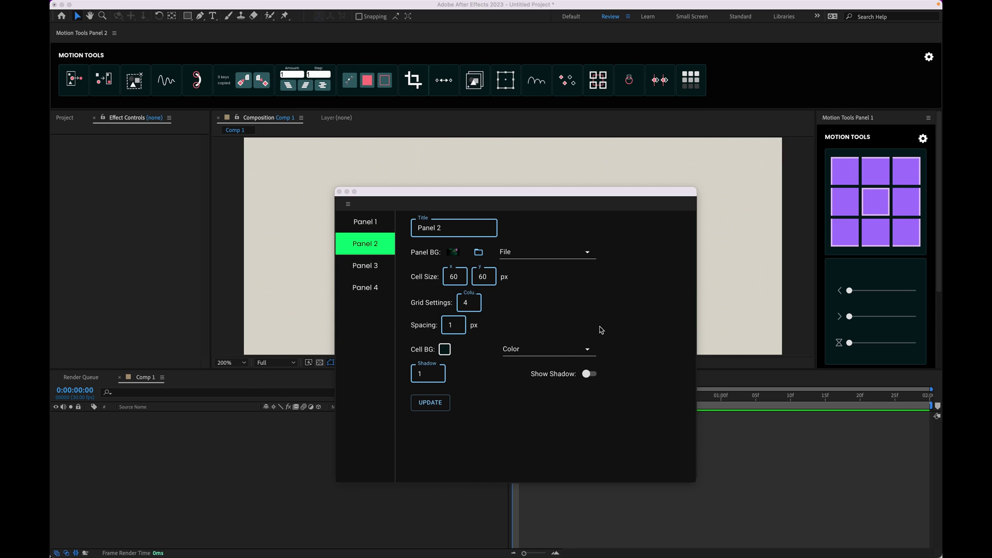
{"action": "left_click", "coordinate": [432, 404]}
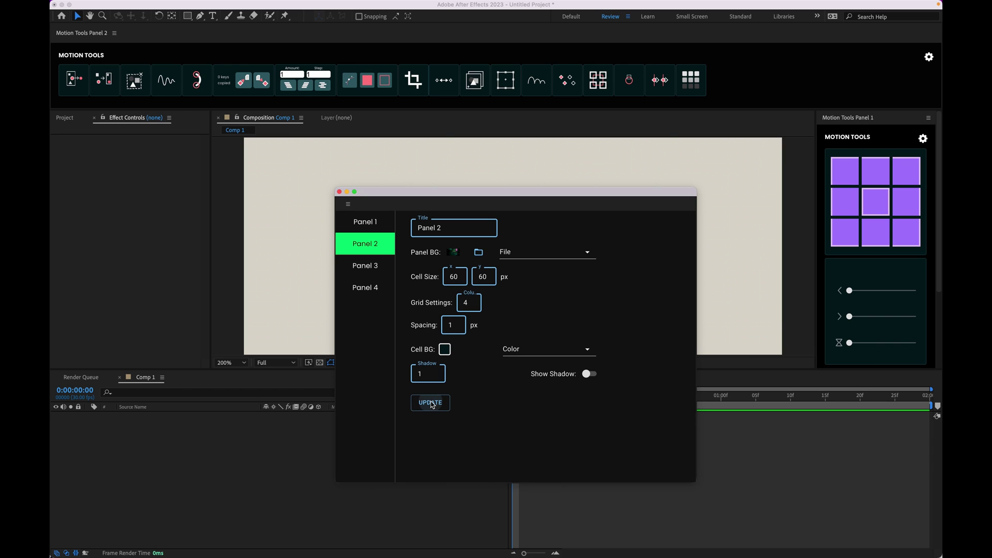
{"action": "left_click", "coordinate": [340, 192]}
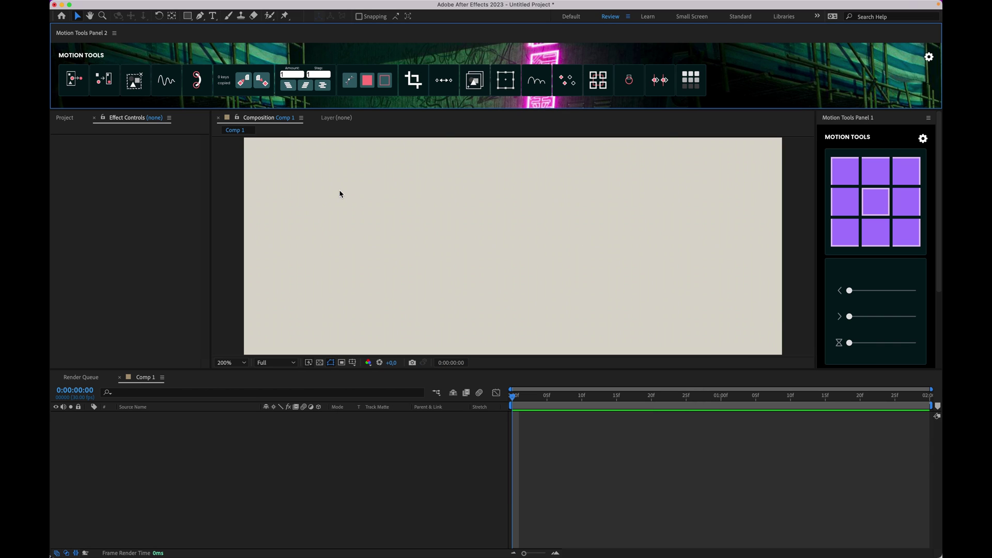
Step: Set Motion Tools Panel 1's background source to File and apply it
{"action": "left_click", "coordinate": [924, 139]}
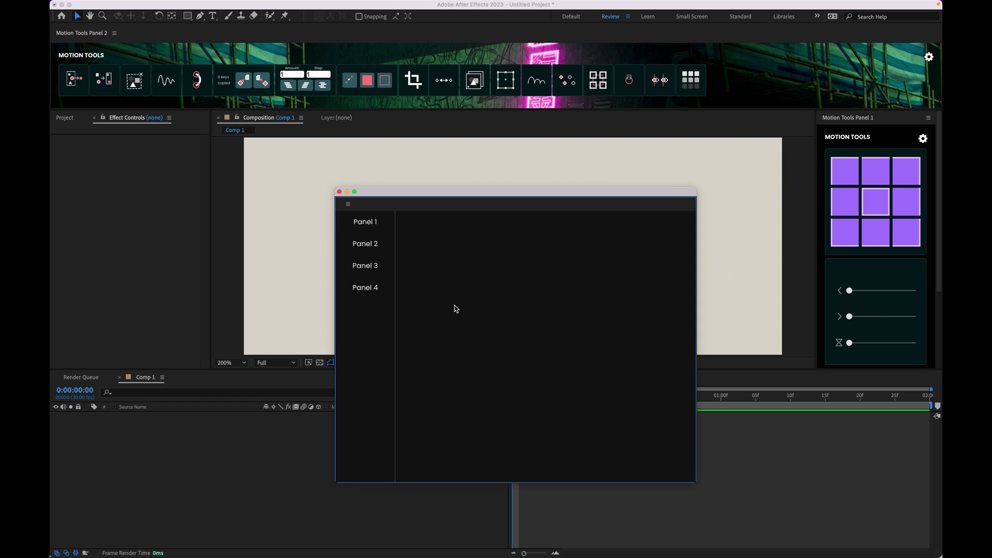
{"action": "left_click", "coordinate": [372, 222]}
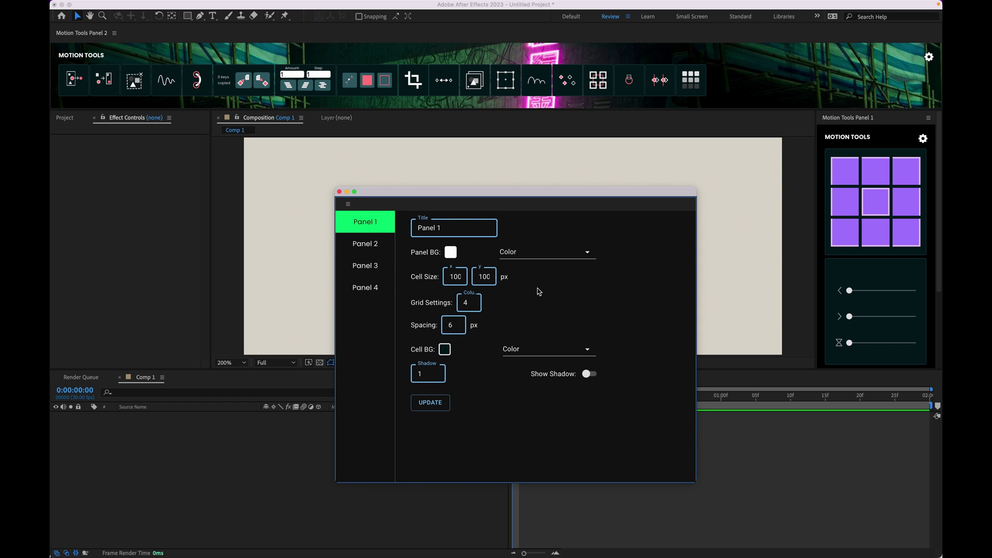
{"action": "left_click", "coordinate": [569, 253]}
{"action": "left_click", "coordinate": [533, 274]}
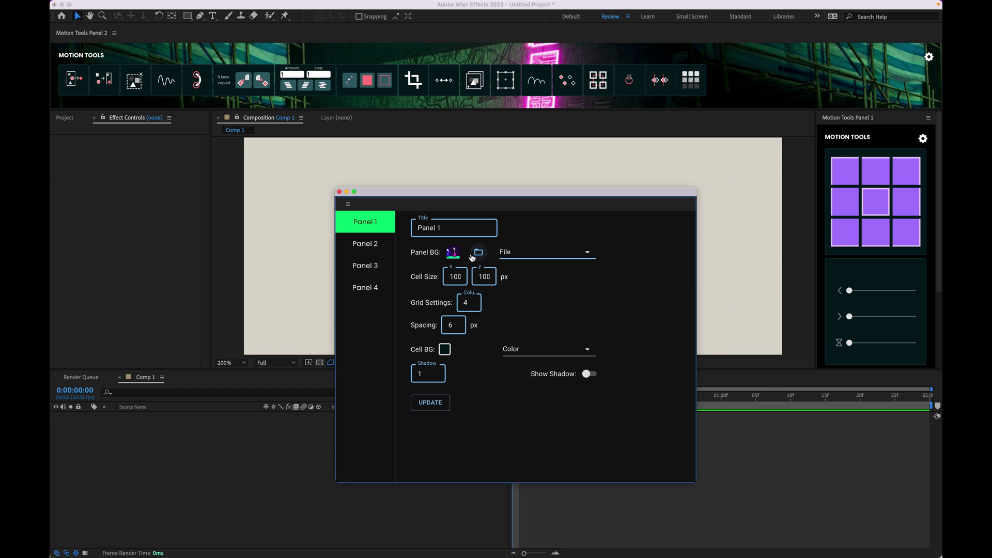
{"action": "left_click", "coordinate": [441, 405]}
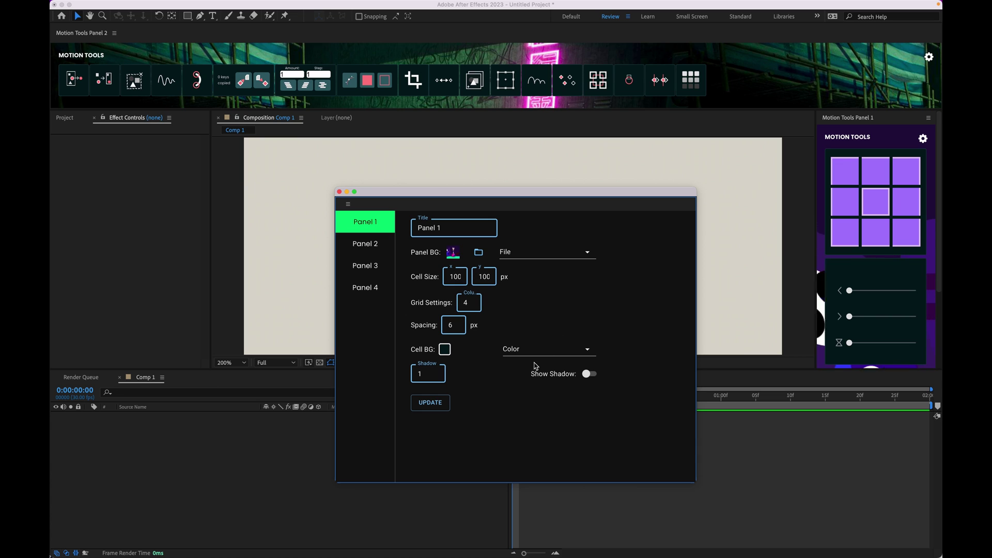
Step: Choose 2.jpg from the img folder as Panel 1's background, update, and close settings
{"action": "left_click", "coordinate": [480, 252]}
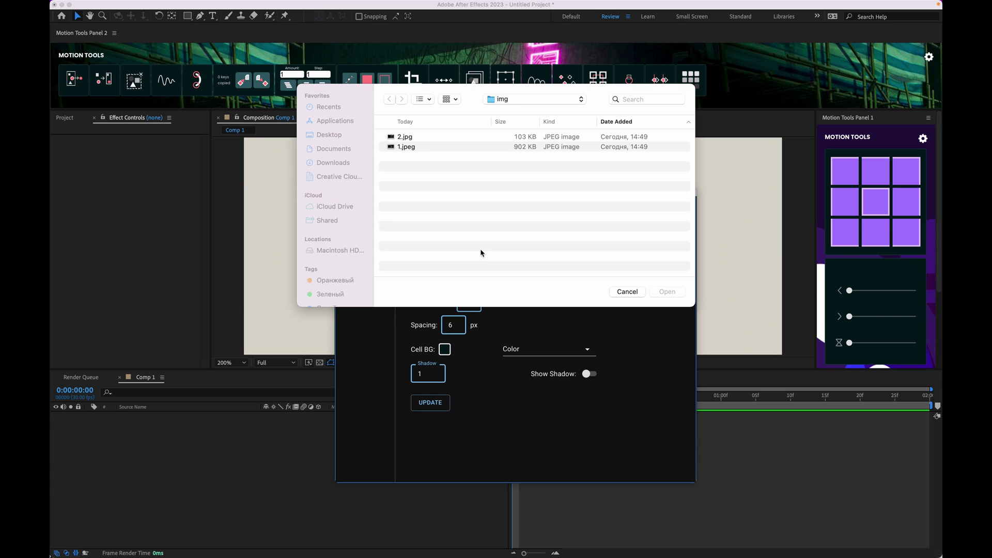
{"action": "left_click", "coordinate": [399, 147]}
{"action": "left_click", "coordinate": [408, 137]}
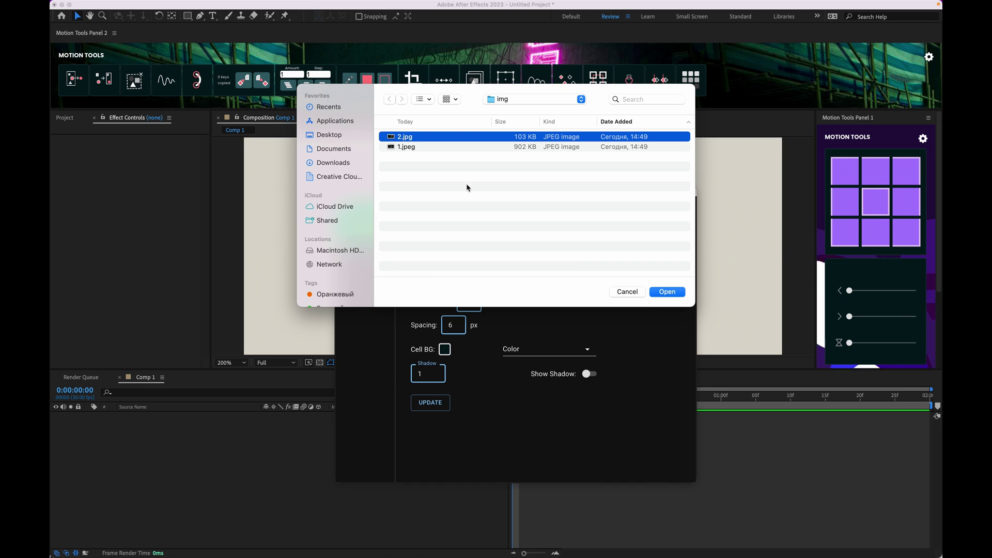
{"action": "left_click", "coordinate": [667, 292]}
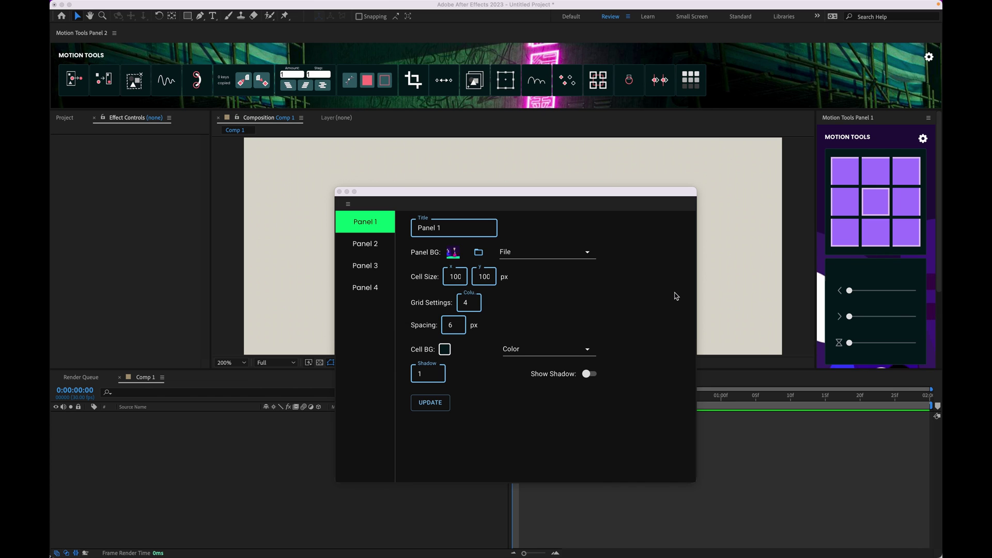
{"action": "left_click", "coordinate": [436, 404]}
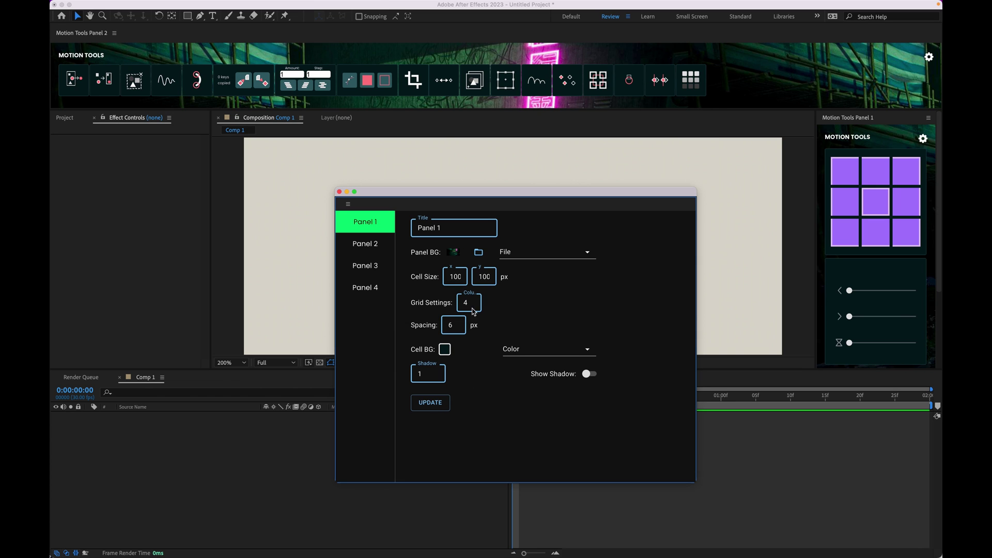
{"action": "left_click", "coordinate": [339, 192]}
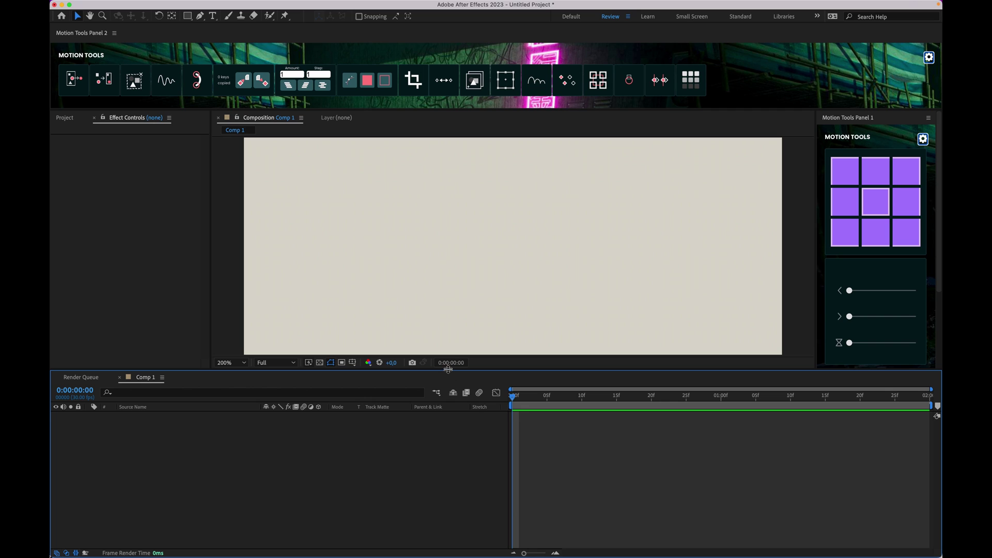
Step: Draw a blue square left of centre and keyframe its position, nudging it right at frame 2
{"action": "left_click_drag", "start_coordinate": [448, 369], "coordinate": [449, 406]}
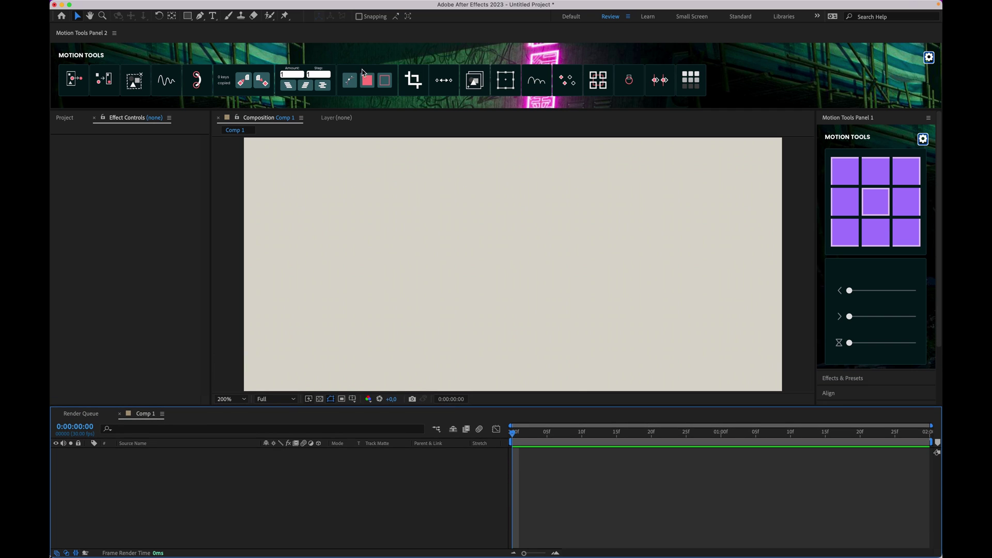
{"action": "left_click", "coordinate": [213, 61]}
{"action": "key", "text": "q"}
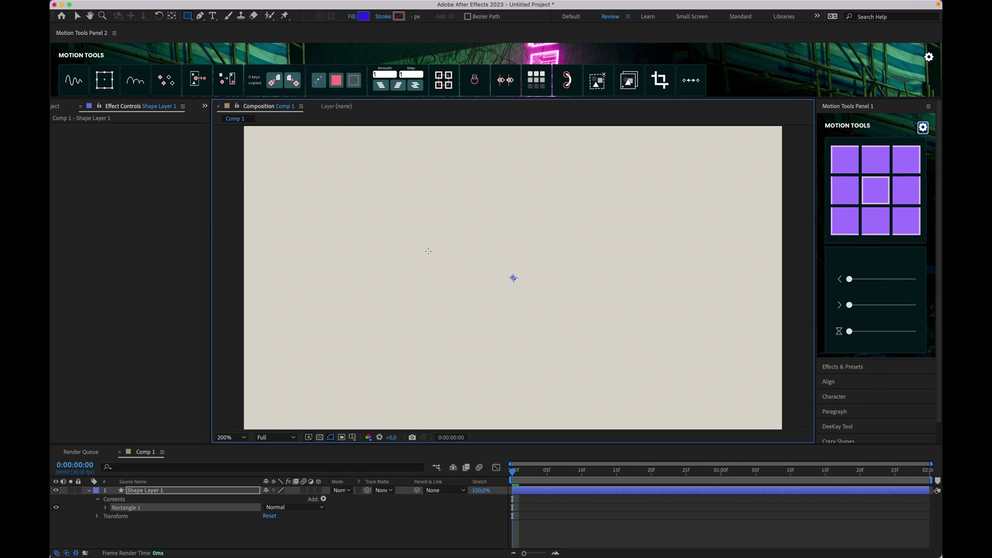
{"action": "left_click_drag", "start_coordinate": [398, 218], "coordinate": [466, 270]}
{"action": "key", "text": "p"}
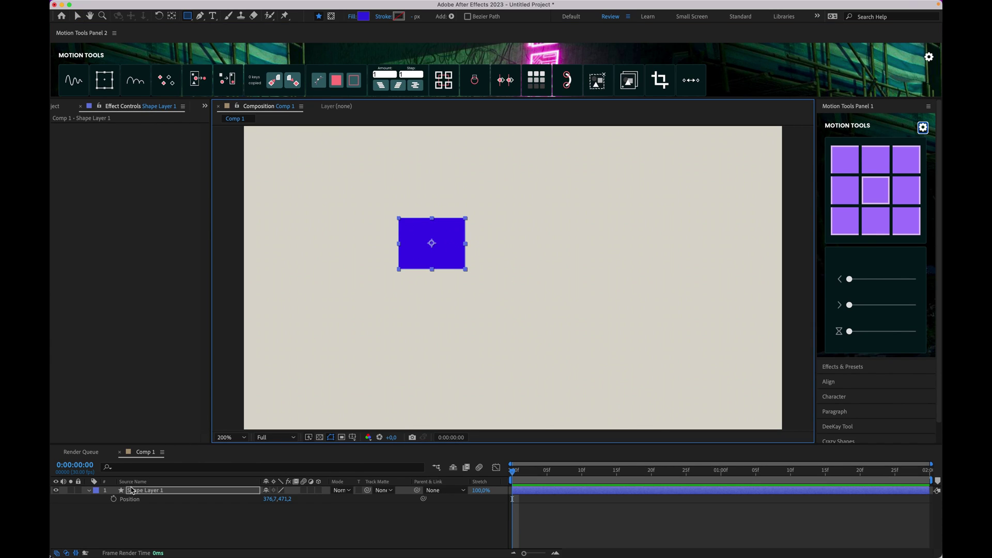
{"action": "left_click", "coordinate": [113, 500]}
{"action": "left_click", "coordinate": [527, 473]}
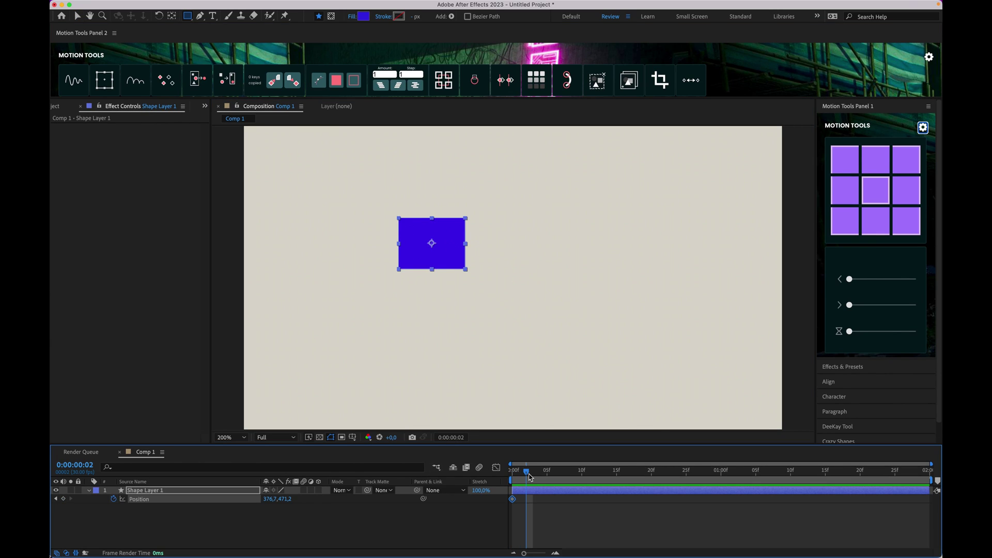
{"action": "key", "text": "shift+Right"}
{"action": "key", "text": "shift+Right"}
{"action": "key", "text": "shift+Right"}
{"action": "key", "text": "shift+Right"}
{"action": "key", "text": "shift+Right"}
{"action": "key", "text": "shift+Right"}
{"action": "key", "text": "shift+Right"}
{"action": "key", "text": "shift+Right"}
{"action": "key", "text": "Home"}
Step: Duplicate the square's layer and nudge the copies' Position keyframes upward two steps
{"action": "left_click", "coordinate": [268, 519]}
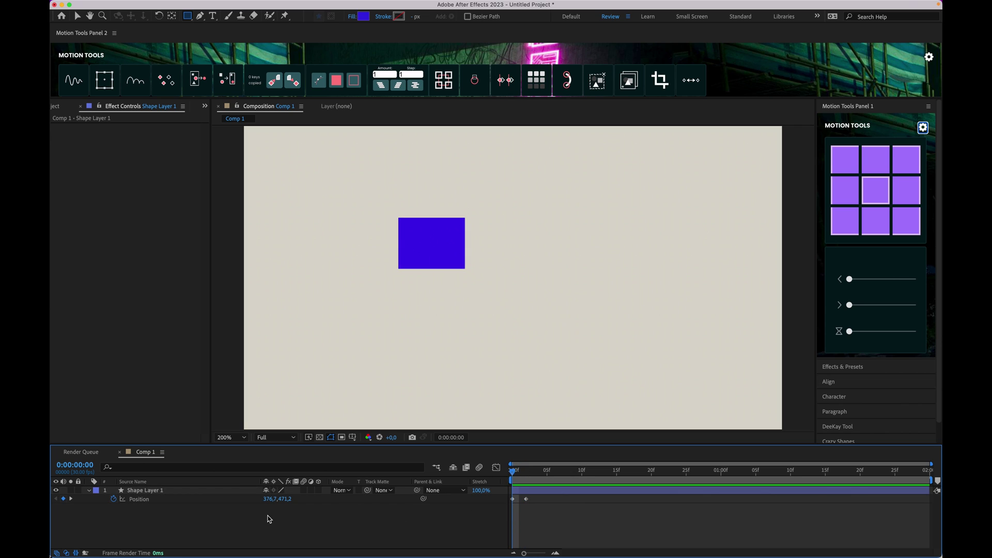
{"action": "left_click", "coordinate": [233, 490]}
{"action": "key", "text": "super+d"}
{"action": "key", "text": "super+d"}
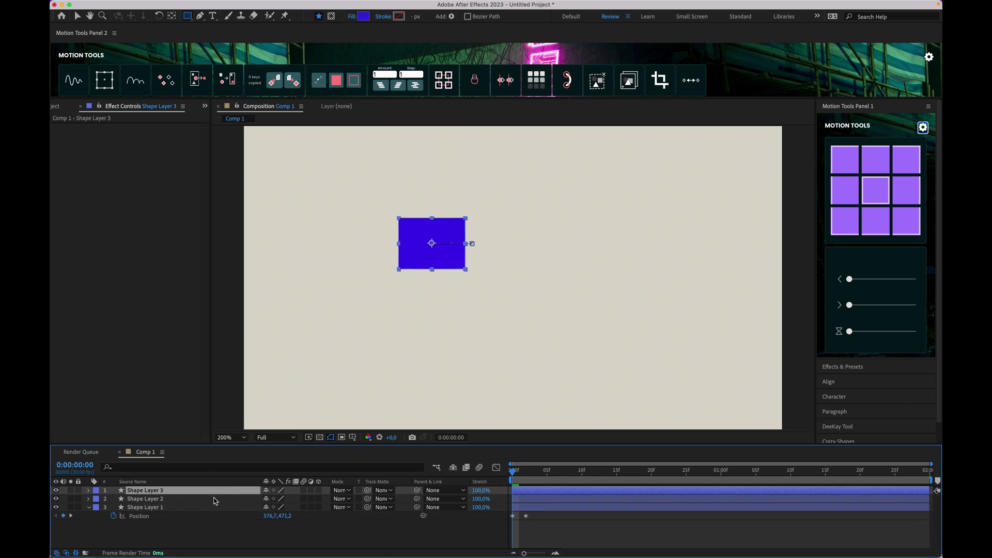
{"action": "left_click", "coordinate": [190, 499], "text": "shift"}
{"action": "key", "text": "p"}
{"action": "left_click", "coordinate": [139, 499]}
{"action": "left_click", "coordinate": [145, 516], "text": "shift"}
{"action": "key", "text": "shift+Up"}
{"action": "key", "text": "shift+Up"}
{"action": "key", "text": "shift+Up"}
{"action": "key", "text": "shift+Up"}
{"action": "key", "text": "shift+Up"}
{"action": "key", "text": "shift+Up"}
{"action": "key", "text": "shift+Up"}
{"action": "key", "text": "shift+Up"}
{"action": "key", "text": "shift+Up"}
{"action": "key", "text": "shift+Up"}
{"action": "key", "text": "shift+Up"}
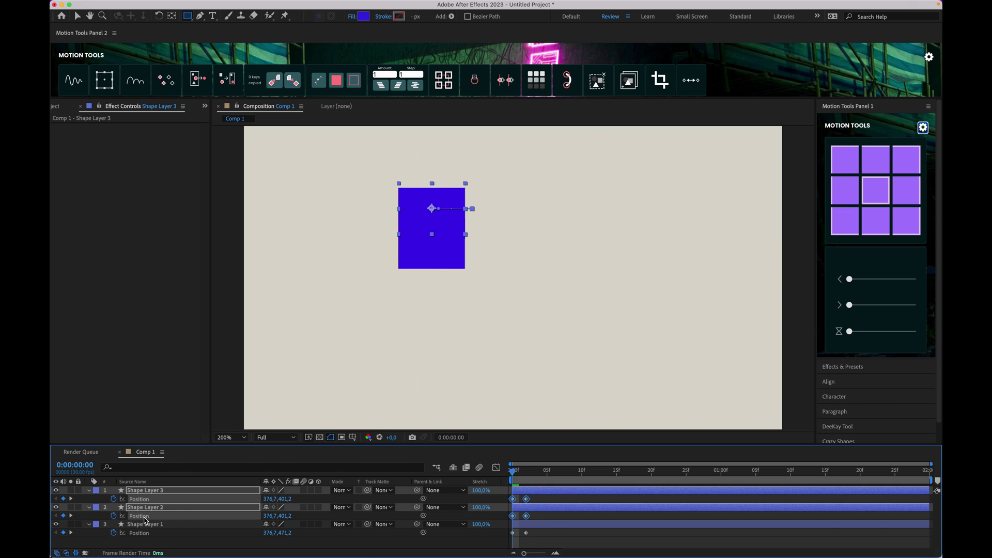
{"action": "key", "text": "shift+Up"}
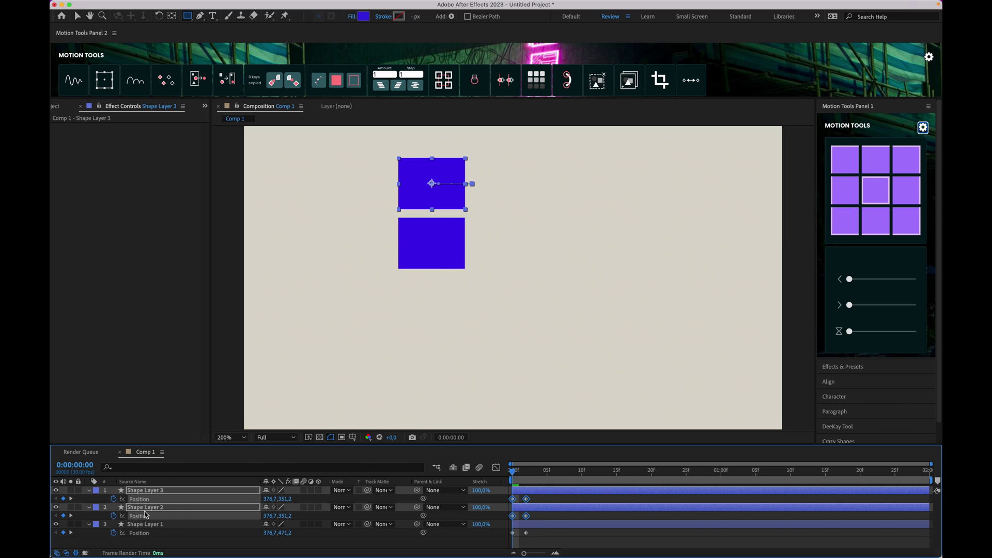
Step: Move Shape Layer 3's keyframes down below the other squares and preview the animation
{"action": "key", "text": "F2"}
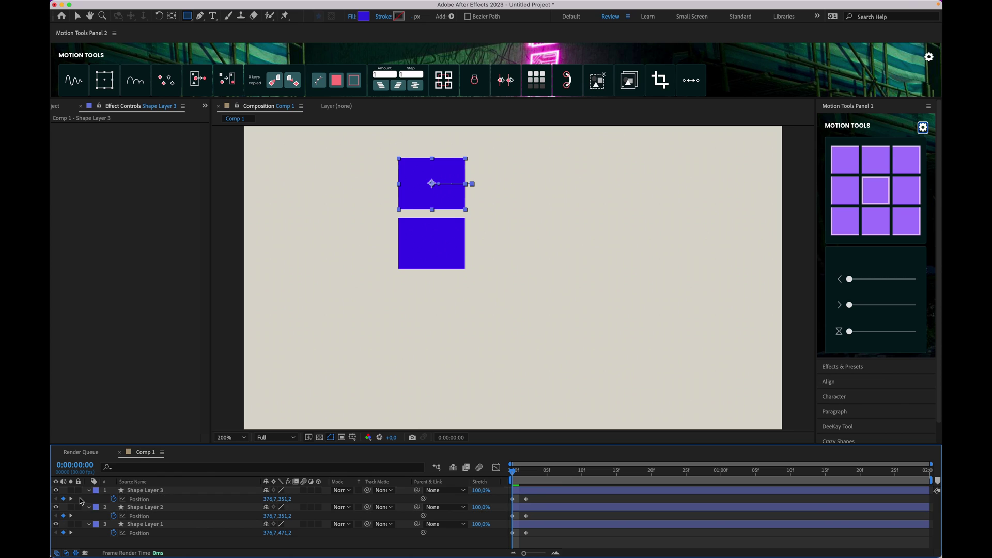
{"action": "left_click", "coordinate": [134, 499]}
{"action": "key", "text": "shift+Down"}
{"action": "key", "text": "shift+Down"}
{"action": "key", "text": "shift+Down"}
{"action": "key", "text": "shift+Down"}
{"action": "key", "text": "shift+Down"}
{"action": "key", "text": "shift+Down"}
{"action": "key", "text": "shift+Down"}
{"action": "key", "text": "shift+Down"}
{"action": "key", "text": "shift+Down"}
{"action": "key", "text": "shift+Down"}
{"action": "key", "text": "shift+Down"}
{"action": "key", "text": "shift+Down"}
{"action": "key", "text": "shift+Down"}
{"action": "key", "text": "shift+Down"}
{"action": "key", "text": "shift+Down"}
{"action": "key", "text": "shift+Down"}
{"action": "key", "text": "shift+Down"}
{"action": "key", "text": "shift+Down"}
{"action": "key", "text": "shift+Down"}
{"action": "key", "text": "shift+Down"}
{"action": "key", "text": "shift+Down"}
{"action": "key", "text": "shift+Down"}
{"action": "key", "text": "shift+Down"}
{"action": "key", "text": "shift+Down"}
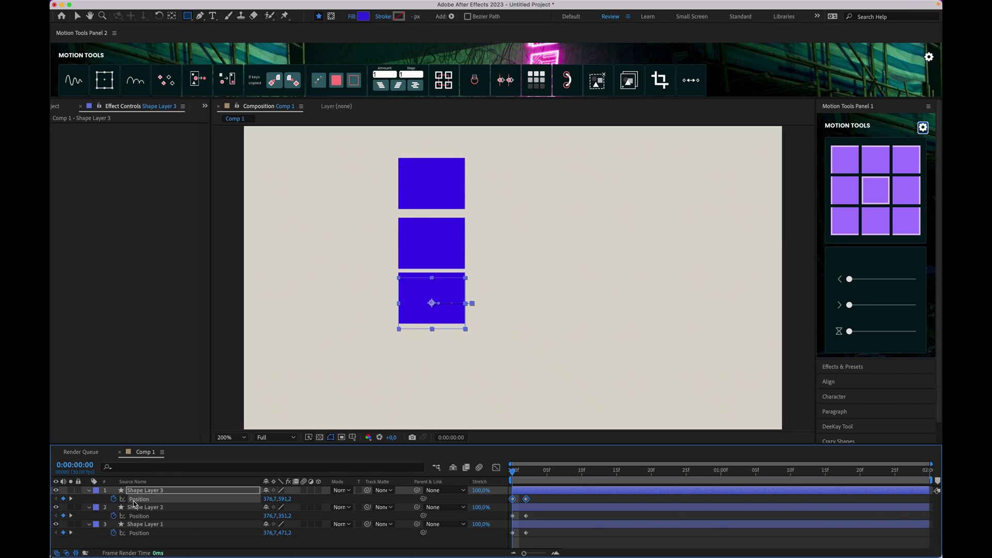
{"action": "left_click", "coordinate": [567, 510]}
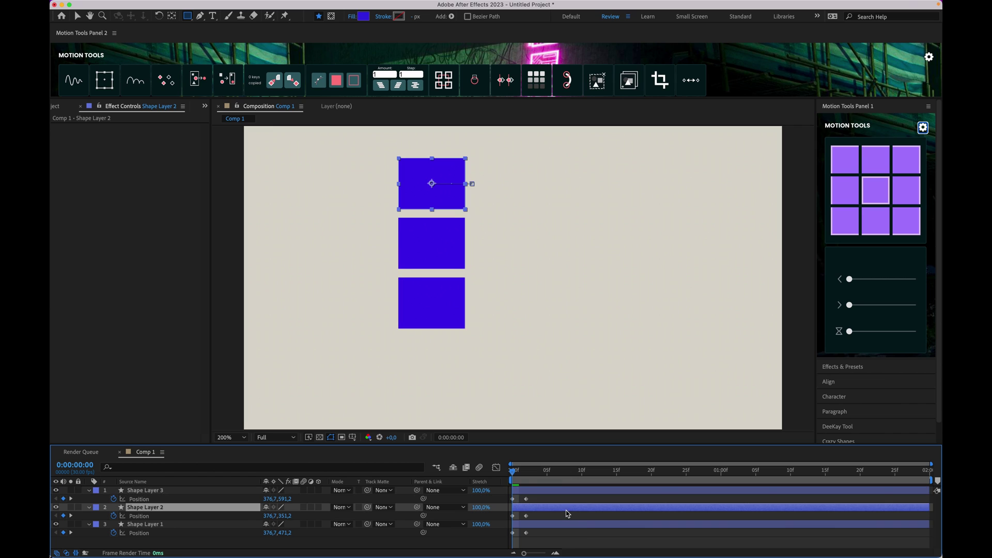
{"action": "key", "text": "space"}
{"action": "left_click", "coordinate": [539, 524]}
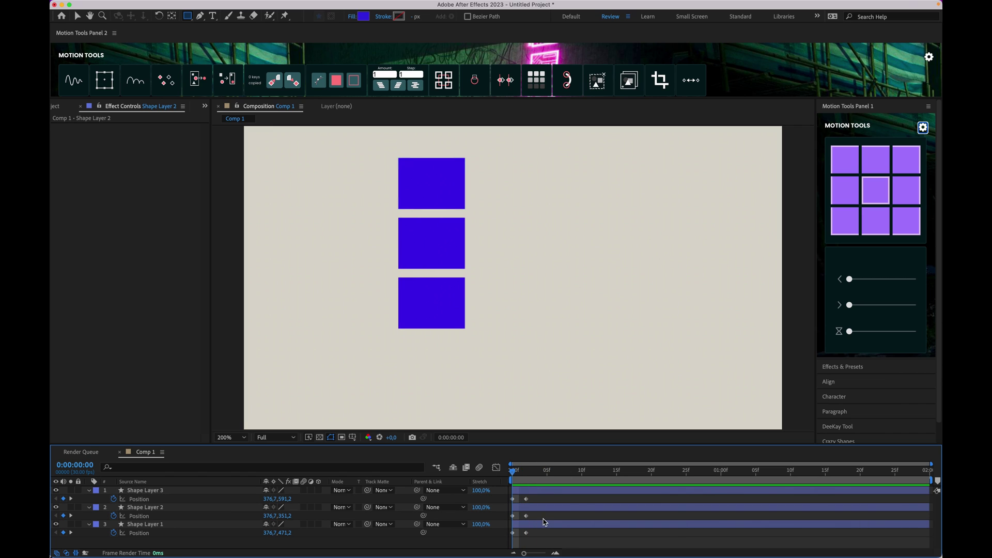
Step: Apply Elastic to Shape Layer 1's Position keyframes, preview, then to all three layers' keyframes
{"action": "left_click", "coordinate": [166, 532]}
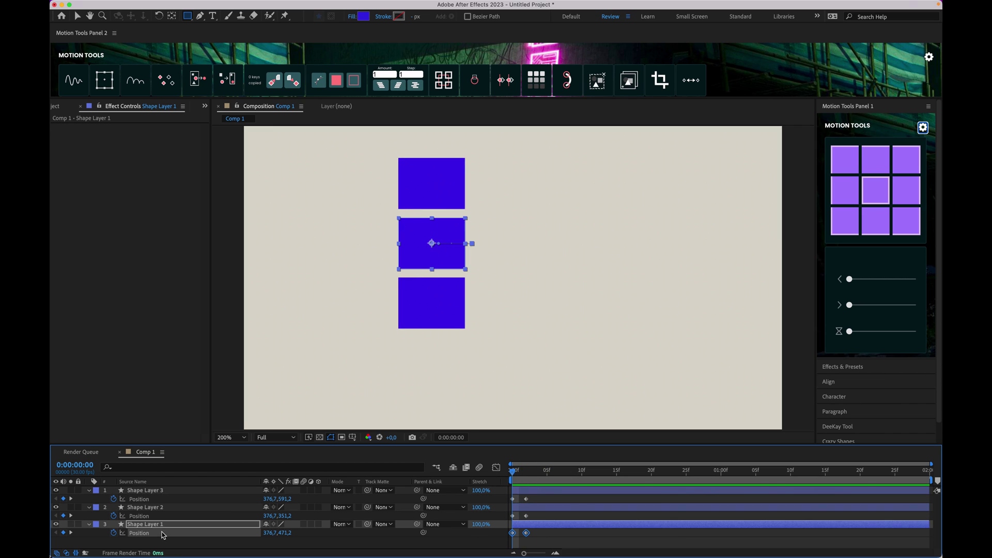
{"action": "left_click", "coordinate": [75, 83]}
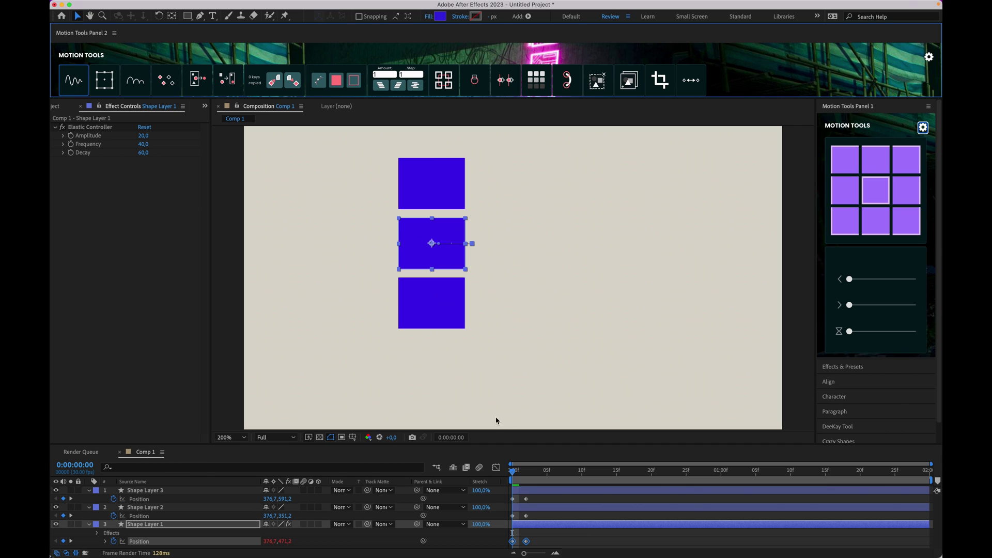
{"action": "left_click", "coordinate": [535, 514]}
{"action": "key", "text": "space"}
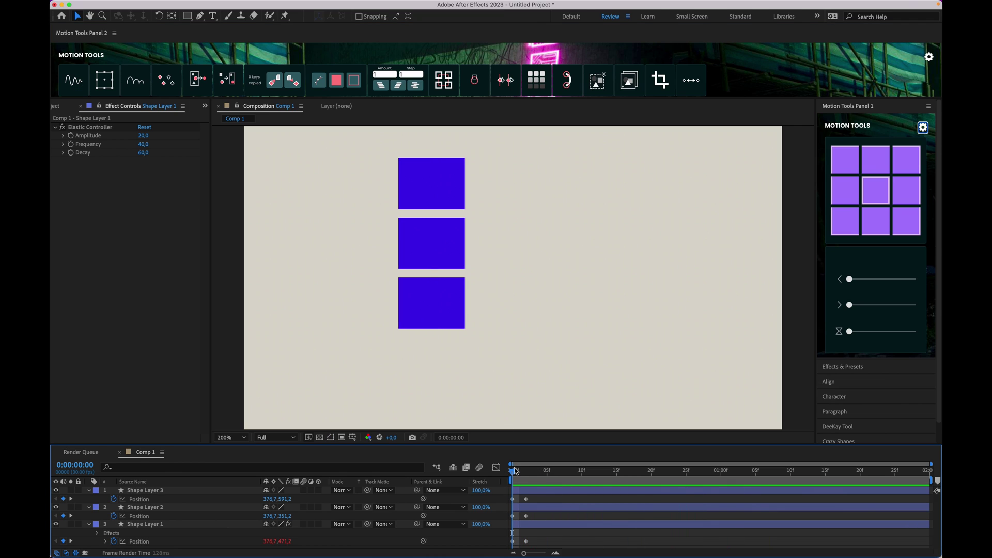
{"action": "left_click", "coordinate": [515, 471]}
{"action": "left_click_drag", "start_coordinate": [564, 549], "coordinate": [508, 486]}
{"action": "left_click", "coordinate": [80, 86]}
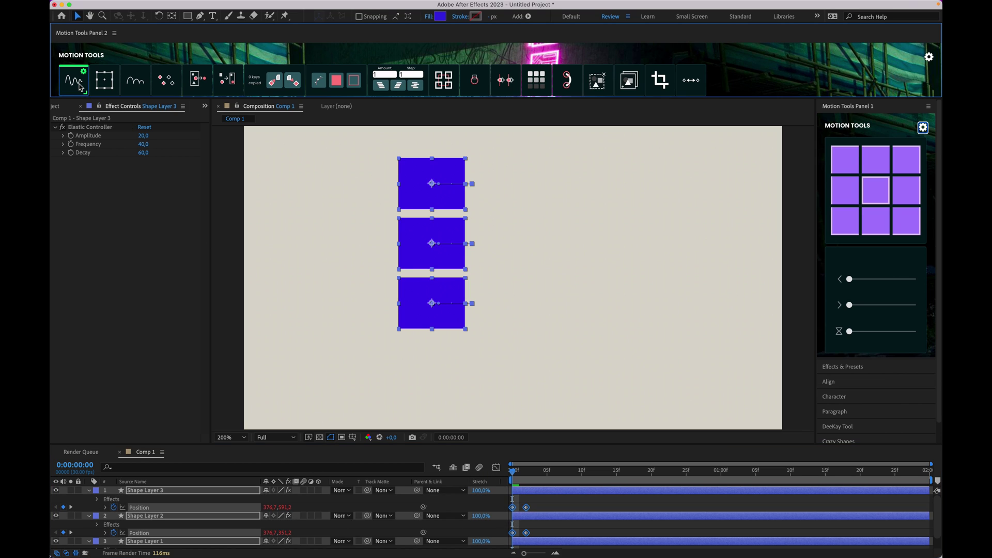
{"action": "left_click", "coordinate": [546, 509]}
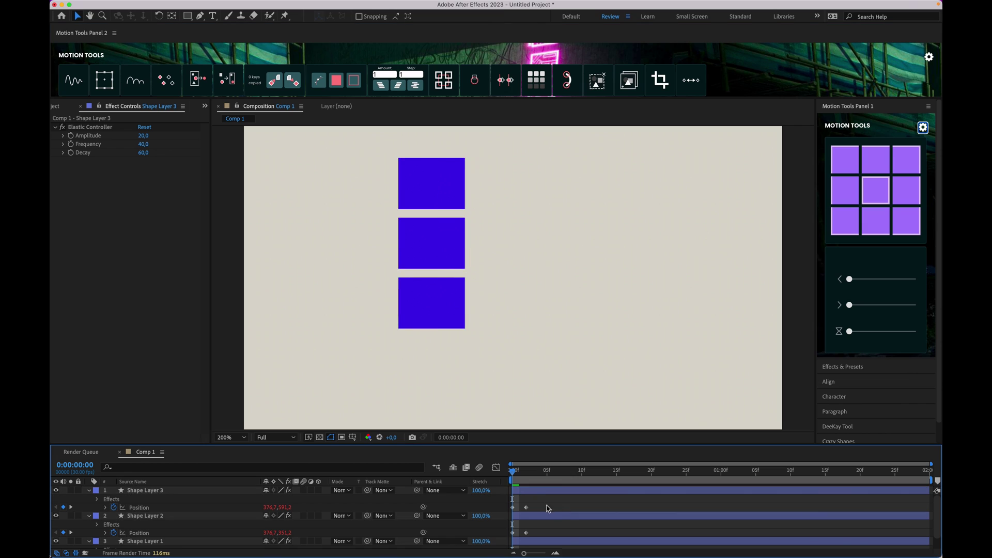
Step: Copy the Elastic Controller effect and paste it onto all three square layers
{"action": "left_click", "coordinate": [538, 496]}
{"action": "left_click", "coordinate": [532, 517]}
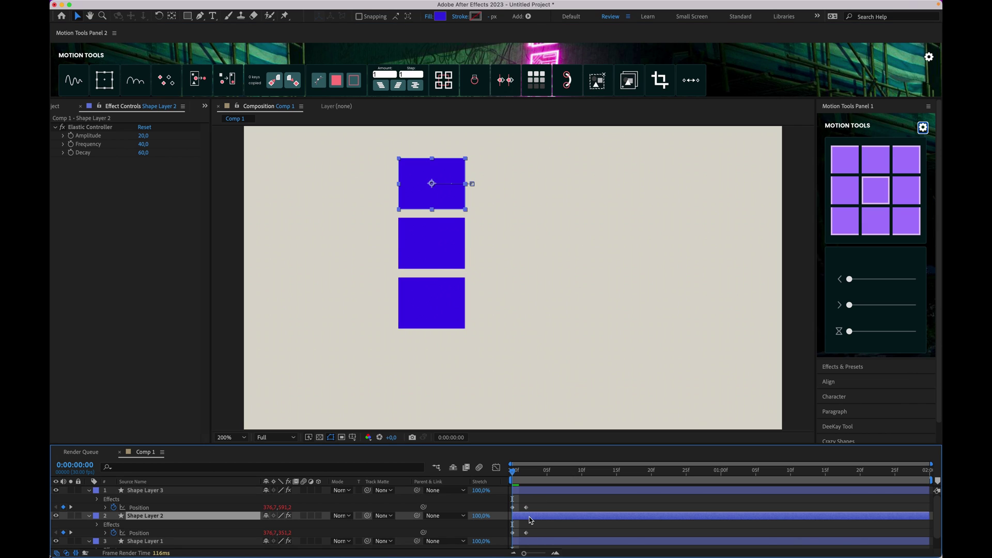
{"action": "left_click", "coordinate": [74, 130]}
{"action": "left_click", "coordinate": [158, 492]}
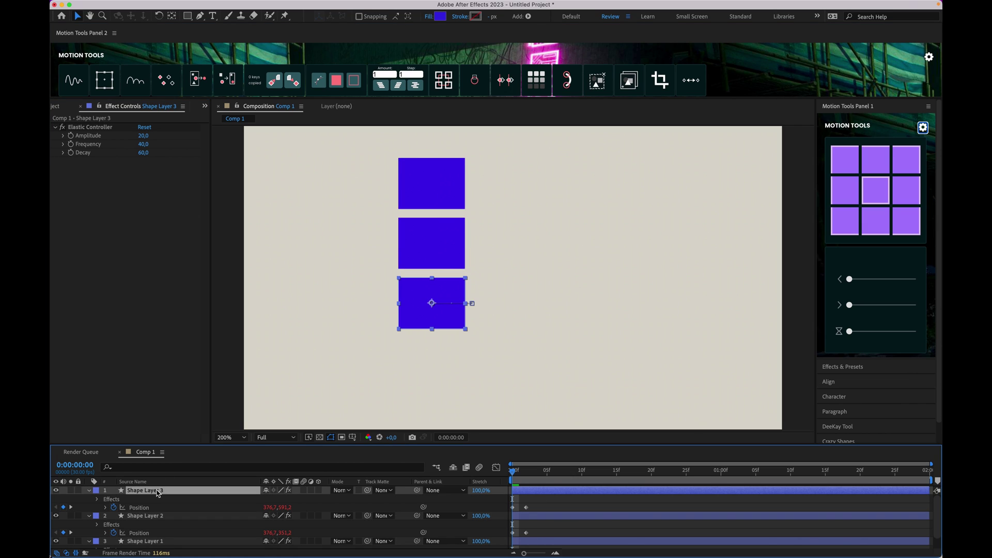
{"action": "left_click", "coordinate": [93, 128]}
{"action": "left_click", "coordinate": [558, 516]}
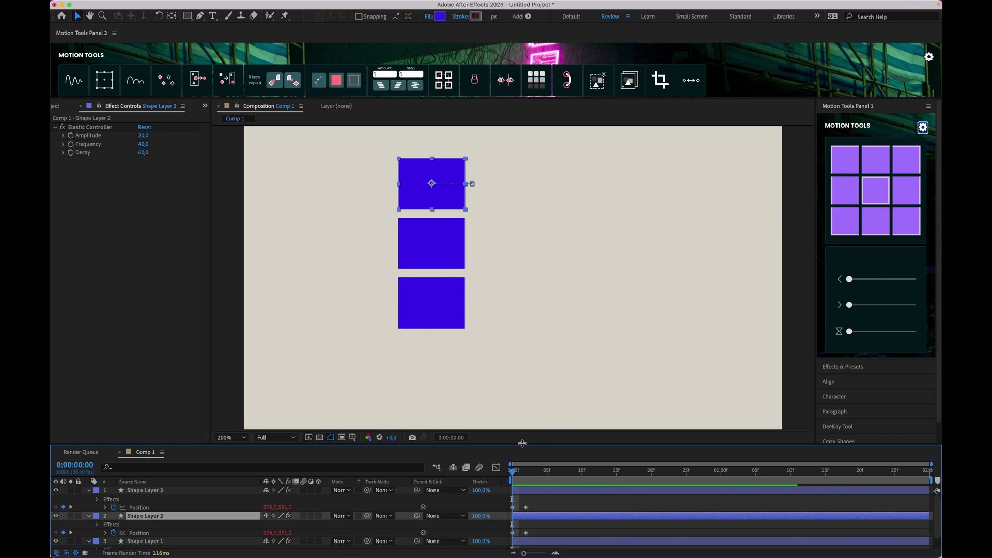
{"action": "left_click_drag", "start_coordinate": [523, 449], "coordinate": [523, 419]}
{"action": "key", "text": "ctrl+a"}
{"action": "key", "text": "ctrl+v"}
{"action": "left_click_drag", "start_coordinate": [81, 98], "coordinate": [81, 129]}
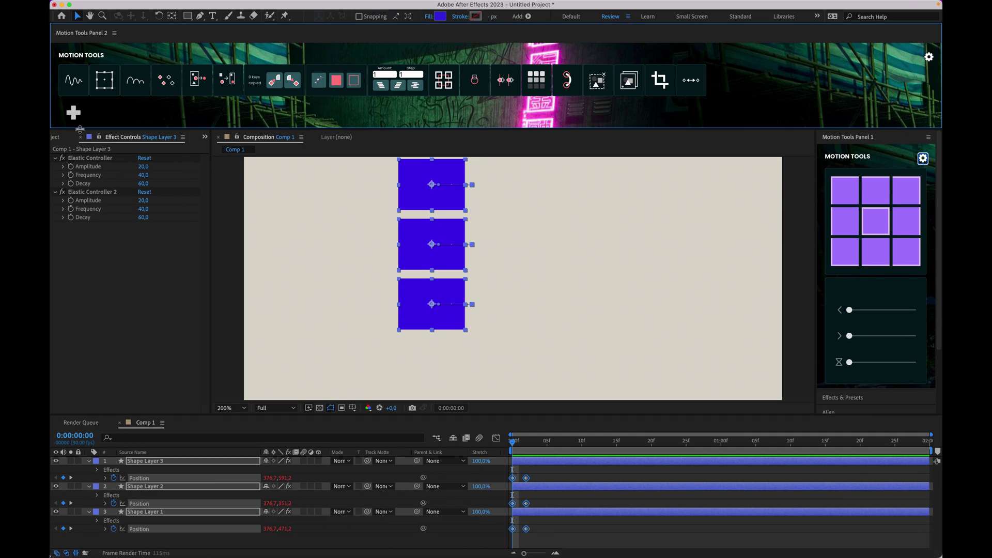
Step: Delete the Elastic Controller effects from Shape Layers 3, 2 and 1
{"action": "left_click", "coordinate": [76, 91]}
{"action": "left_click", "coordinate": [91, 159]}
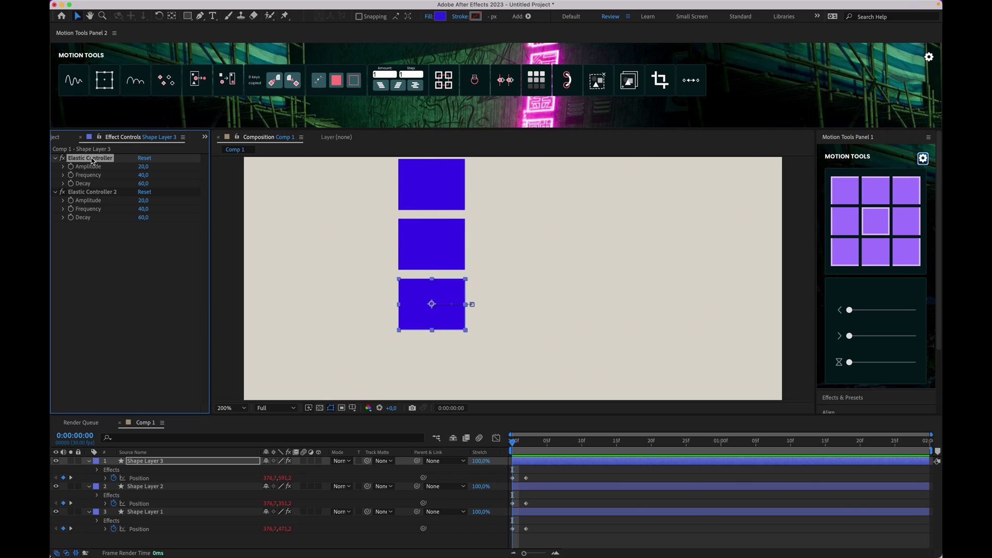
{"action": "key", "text": "Delete"}
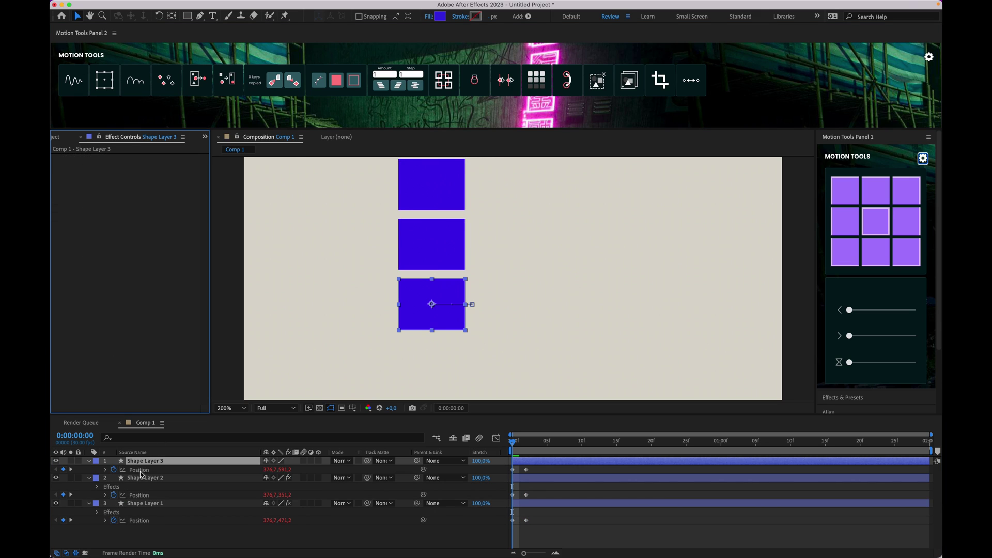
{"action": "left_click", "coordinate": [135, 478]}
{"action": "left_click", "coordinate": [91, 158]}
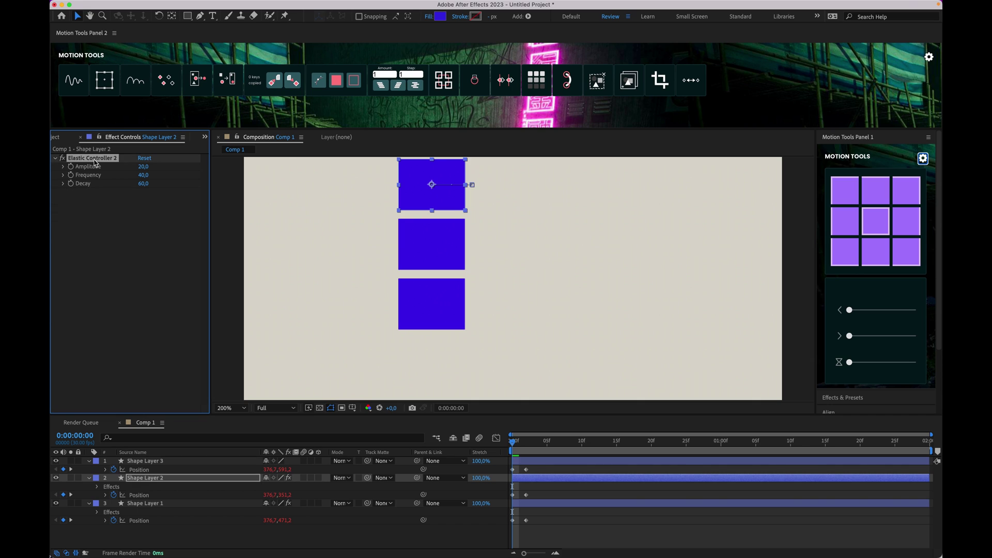
{"action": "key", "text": "Delete"}
{"action": "left_click", "coordinate": [145, 495]}
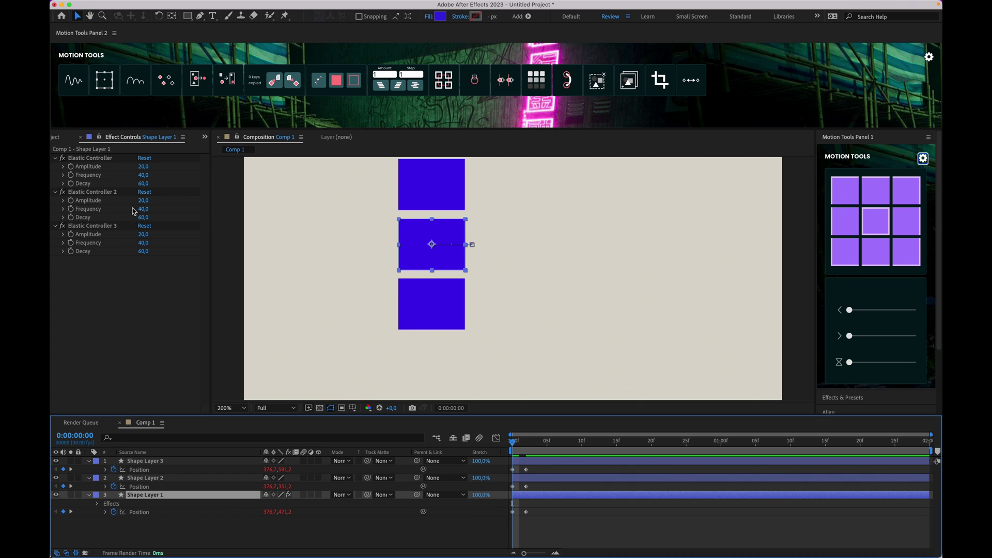
{"action": "left_click", "coordinate": [98, 159]}
{"action": "key", "text": "Delete"}
{"action": "key", "text": "Delete"}
{"action": "key", "text": "Delete"}
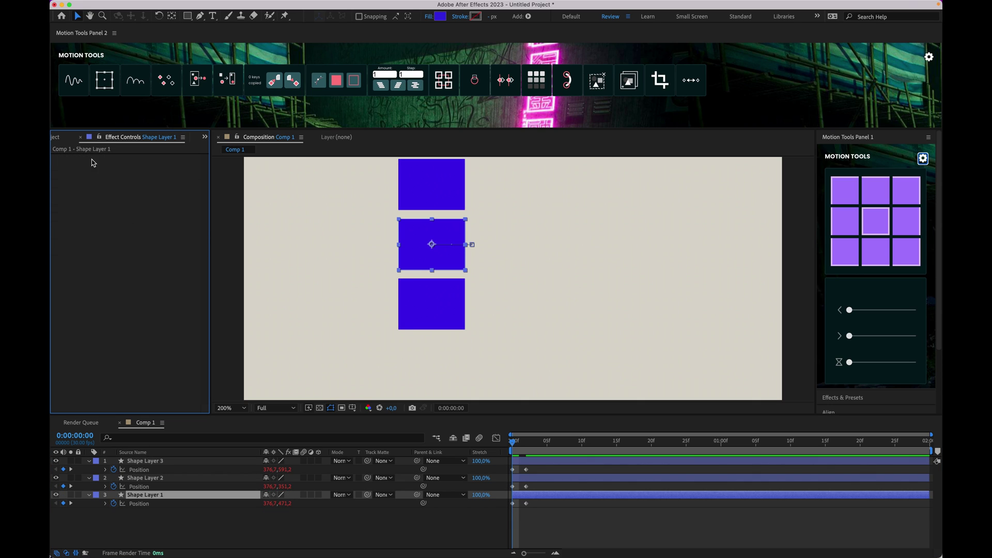
{"action": "left_click", "coordinate": [553, 513]}
Step: Create a single Elastic Control Layer driving all three squares and scrub the motion
{"action": "key", "text": "super+a"}
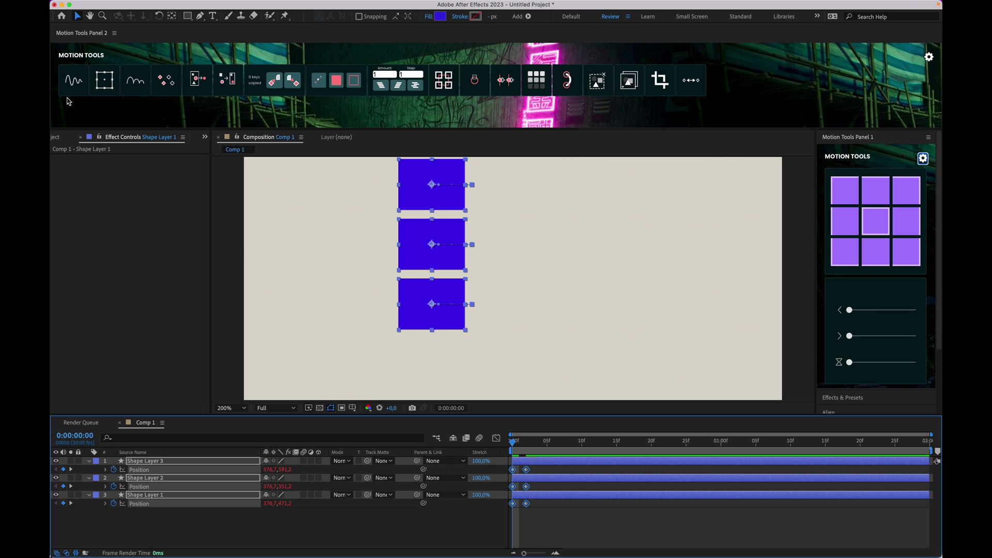
{"action": "left_click", "coordinate": [76, 81]}
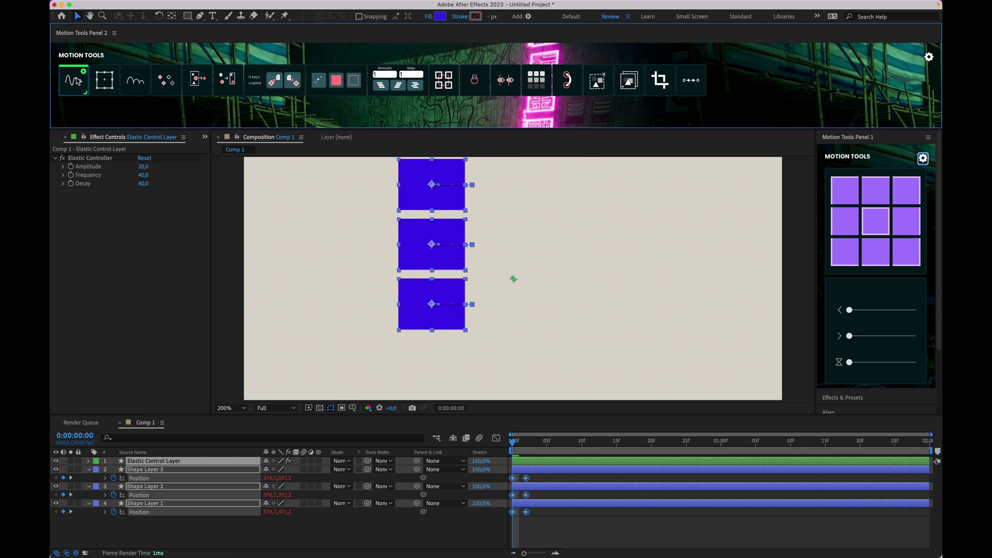
{"action": "left_click", "coordinate": [579, 487]}
{"action": "left_click", "coordinate": [154, 461]}
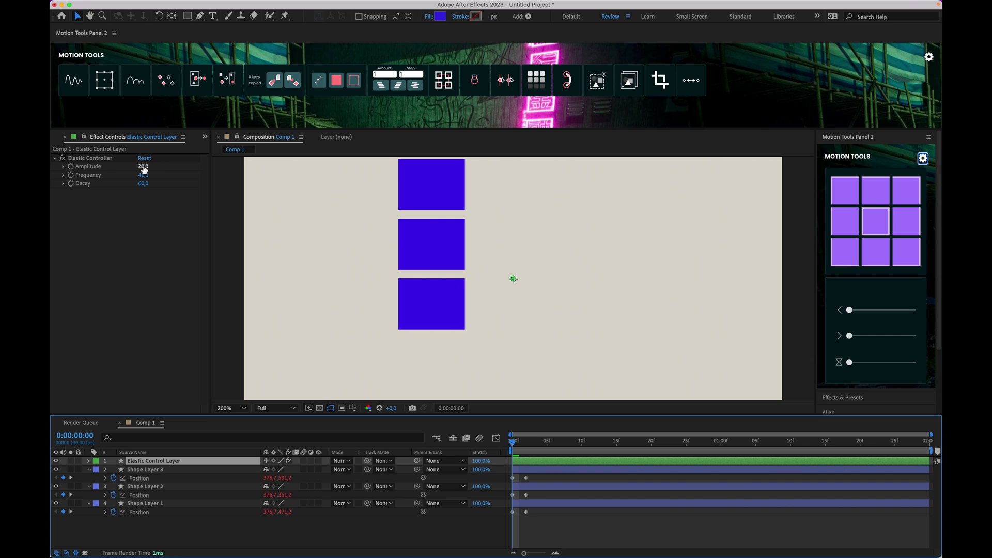
{"action": "left_click_drag", "start_coordinate": [516, 443], "coordinate": [471, 433]}
Step: Raise the controller's Amplitude to 47 and try a Decay of 1, previewing each change
{"action": "left_click_drag", "start_coordinate": [143, 167], "coordinate": [155, 165]}
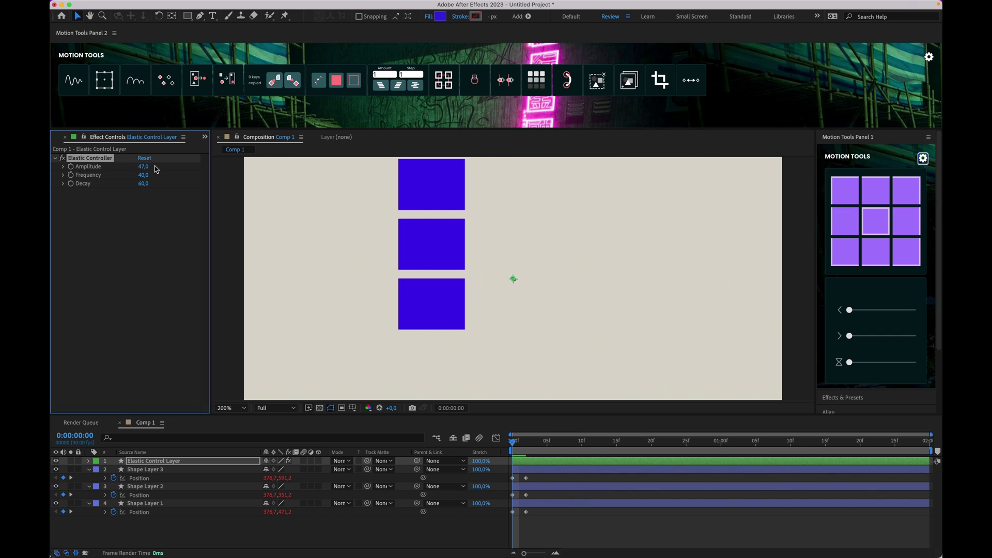
{"action": "key", "text": "space"}
{"action": "left_click", "coordinate": [397, 438]}
{"action": "left_click", "coordinate": [143, 184]}
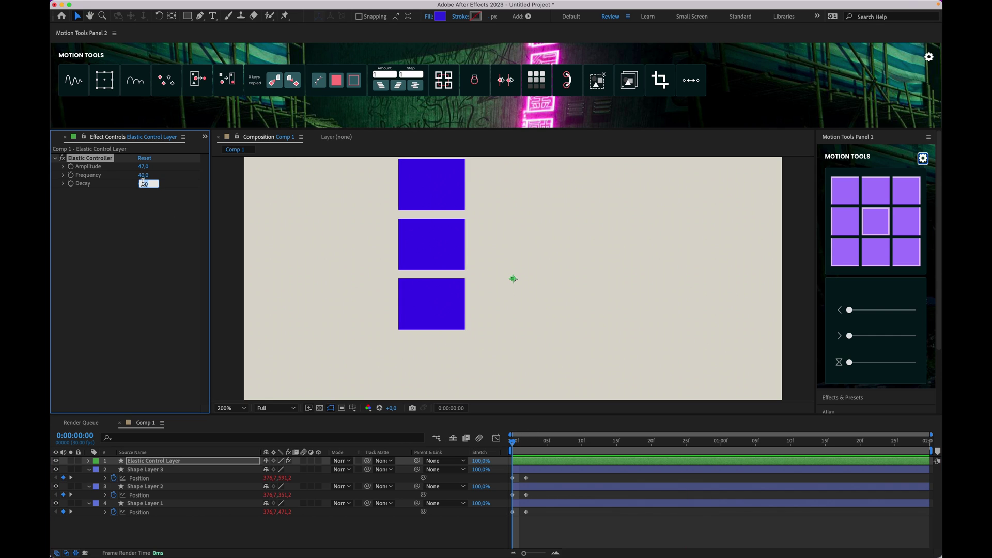
{"action": "type", "text": "1"}
{"action": "key", "text": "Return"}
{"action": "key", "text": "space"}
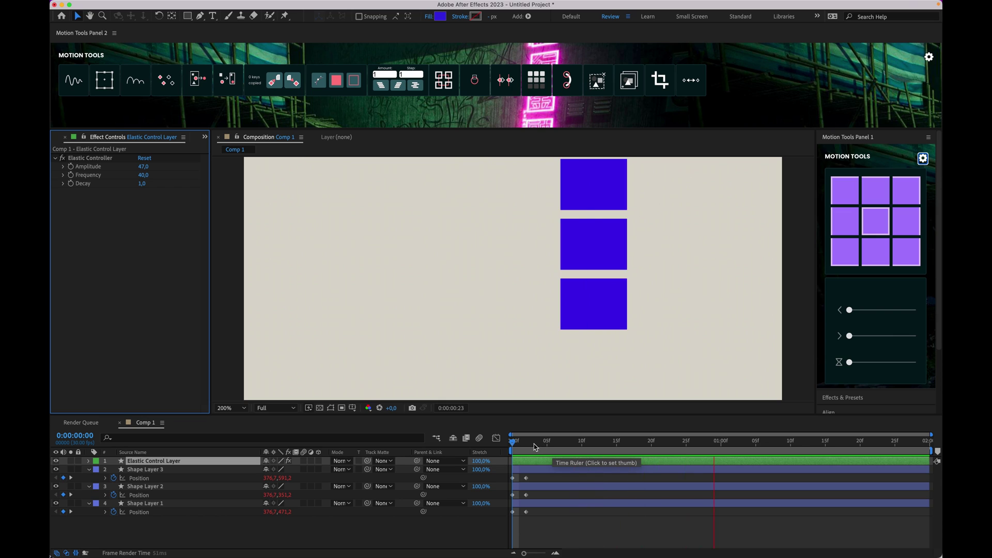
{"action": "key", "text": "space"}
Step: Set the controller's Frequency to 100 and preview the result
{"action": "left_click", "coordinate": [142, 176]}
{"action": "type", "text": "100"}
{"action": "key", "text": "Return"}
{"action": "key", "text": "space"}
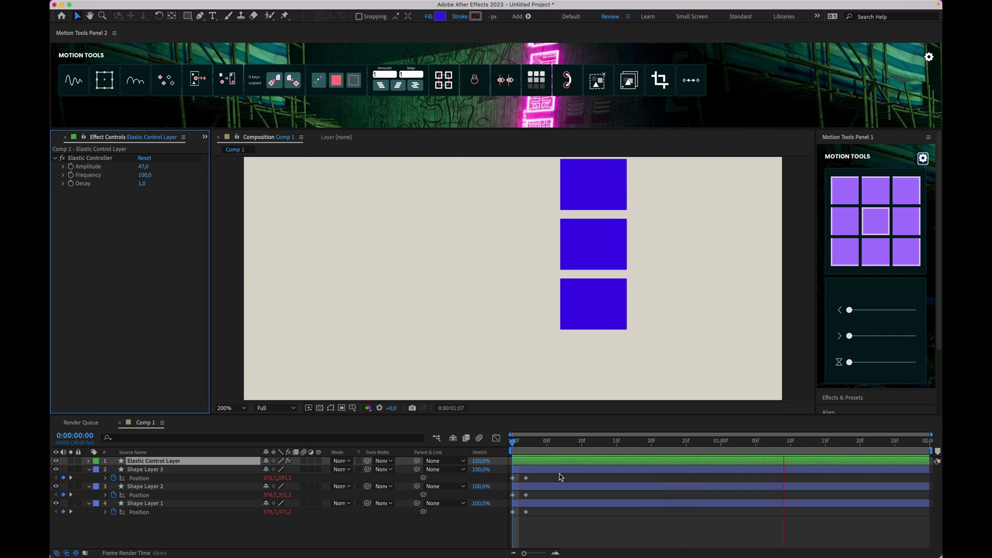
{"action": "left_click", "coordinate": [525, 445]}
Step: Set Decay to 30 and replay the elastic animation preview
{"action": "left_click", "coordinate": [141, 185]}
{"action": "type", "text": "30"}
{"action": "key", "text": "Return"}
{"action": "left_click", "coordinate": [554, 441]}
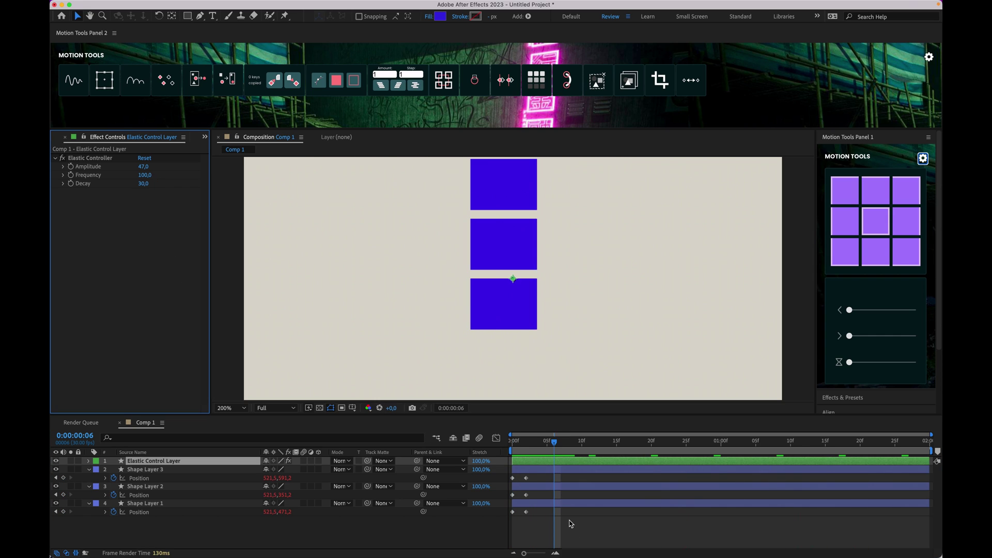
{"action": "key", "text": "space"}
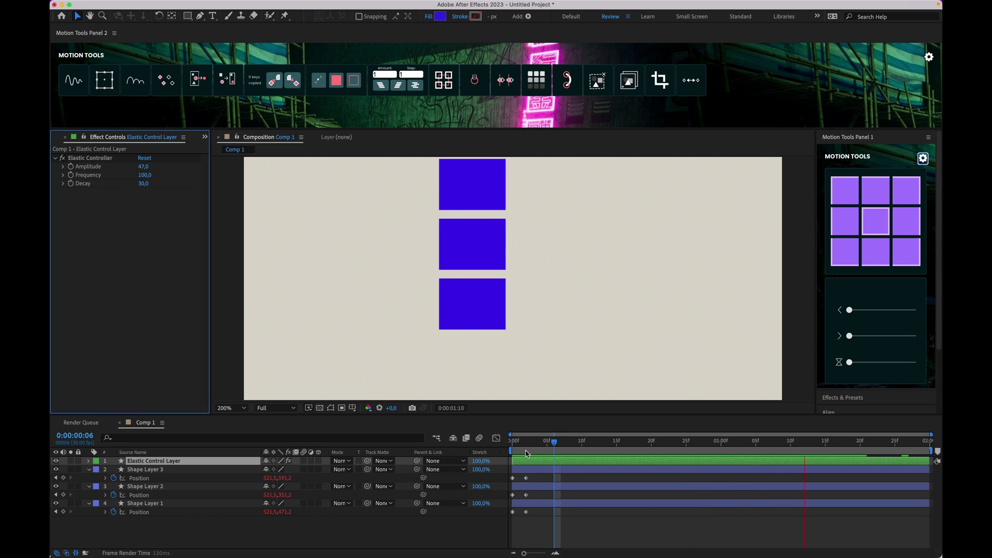
{"action": "left_click", "coordinate": [509, 448]}
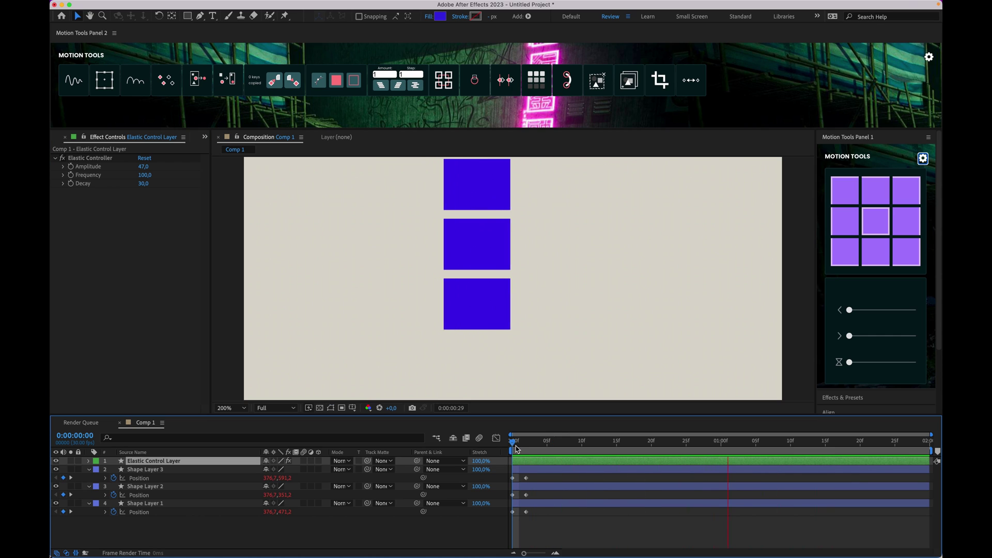
{"action": "key", "text": "space"}
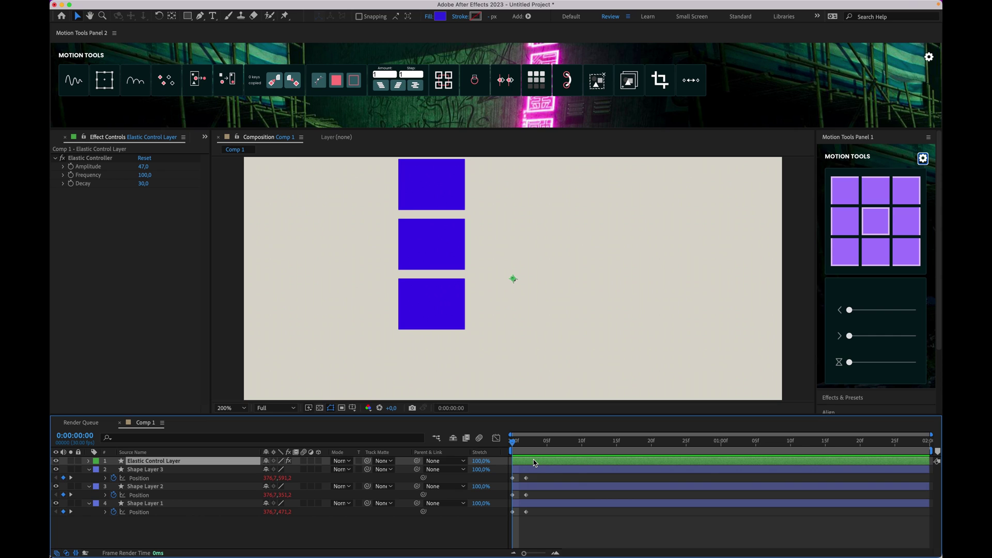
{"action": "left_click", "coordinate": [542, 470]}
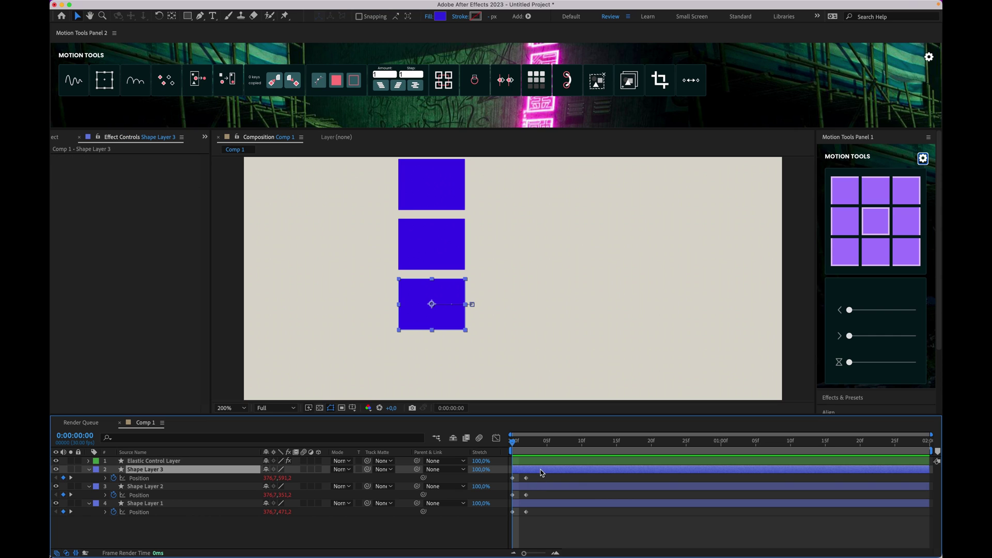
Step: Parent the three squares to a new null, rotate it to 38°, preview, then undo
{"action": "left_click", "coordinate": [532, 504], "text": "shift"}
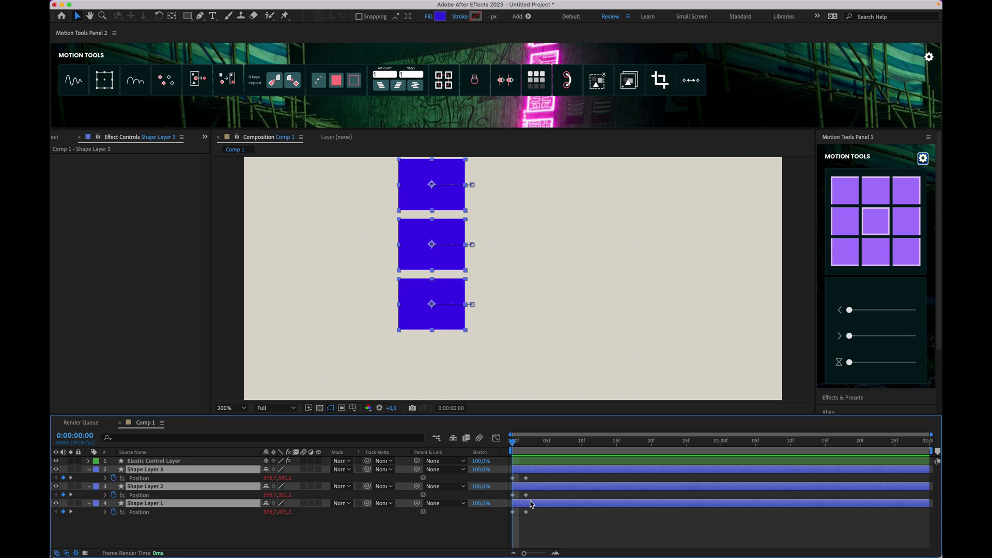
{"action": "left_click", "coordinate": [105, 82]}
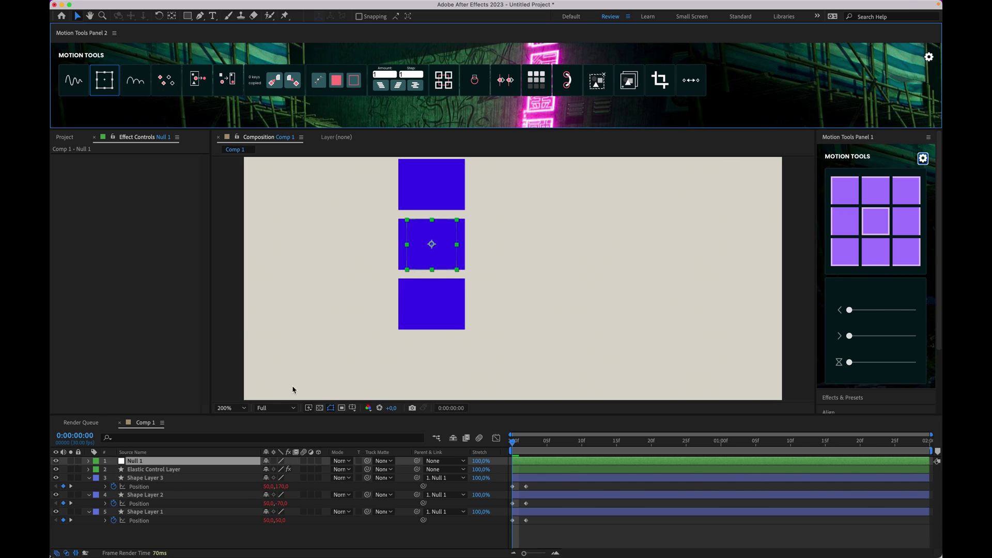
{"action": "key", "text": "r"}
{"action": "left_click_drag", "start_coordinate": [274, 470], "coordinate": [298, 472]}
{"action": "key", "text": "space"}
{"action": "key", "text": "space"}
{"action": "key", "text": "super+z"}
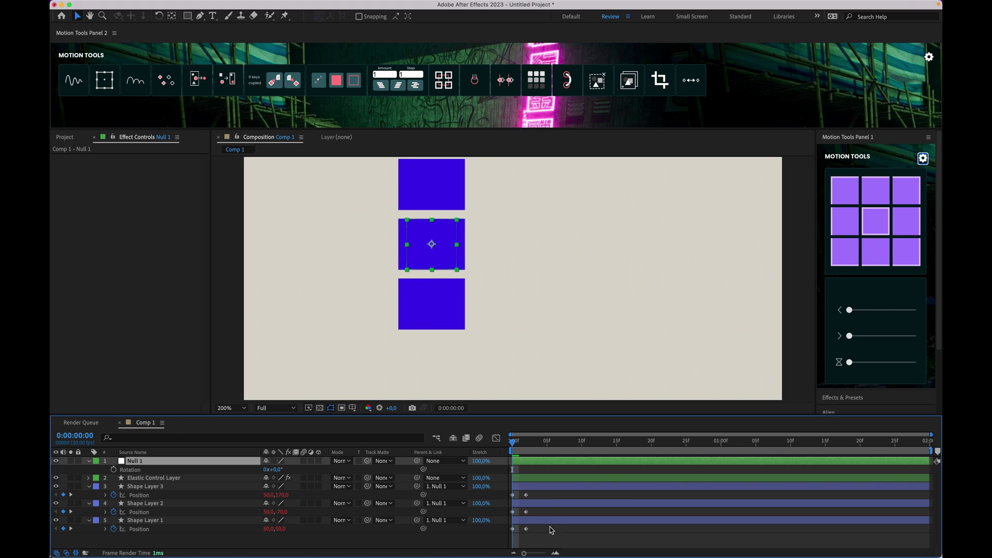
Step: Add a bounce control to the six Position keyframes, set null Rotation to 90°, and preview
{"action": "left_click_drag", "start_coordinate": [550, 531], "coordinate": [502, 494]}
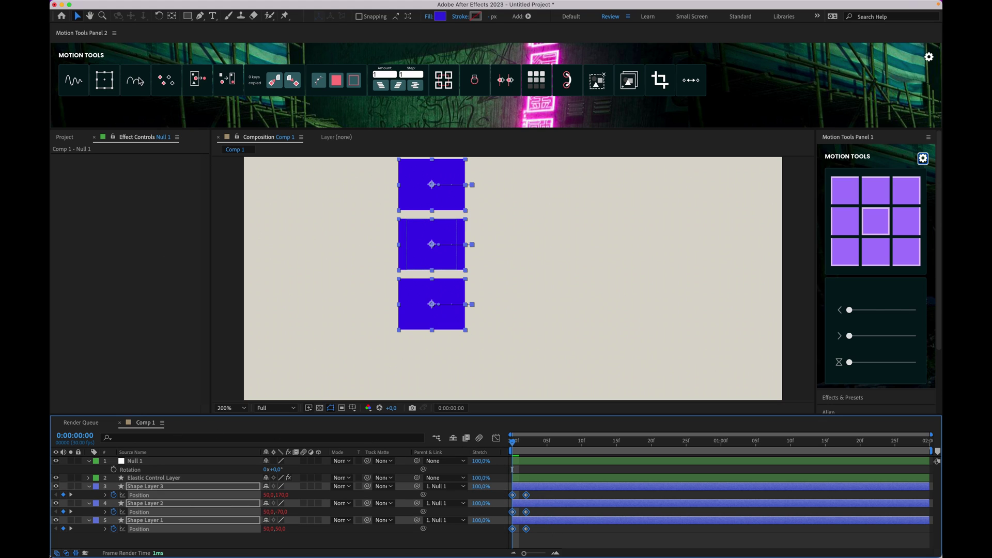
{"action": "left_click", "coordinate": [137, 80]}
{"action": "left_click_drag", "start_coordinate": [274, 469], "coordinate": [279, 469]}
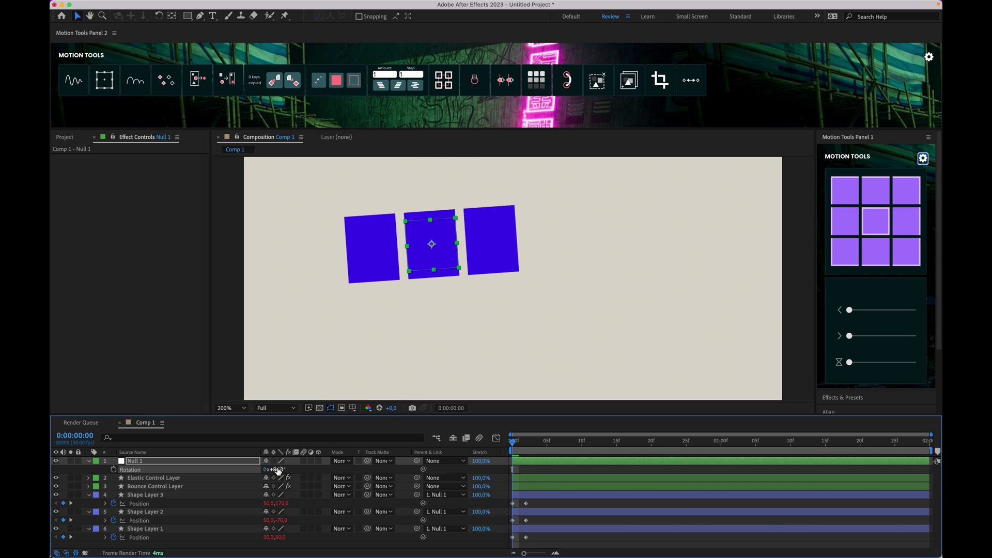
{"action": "type", "text": "90"}
{"action": "key", "text": "Return"}
{"action": "key", "text": "space"}
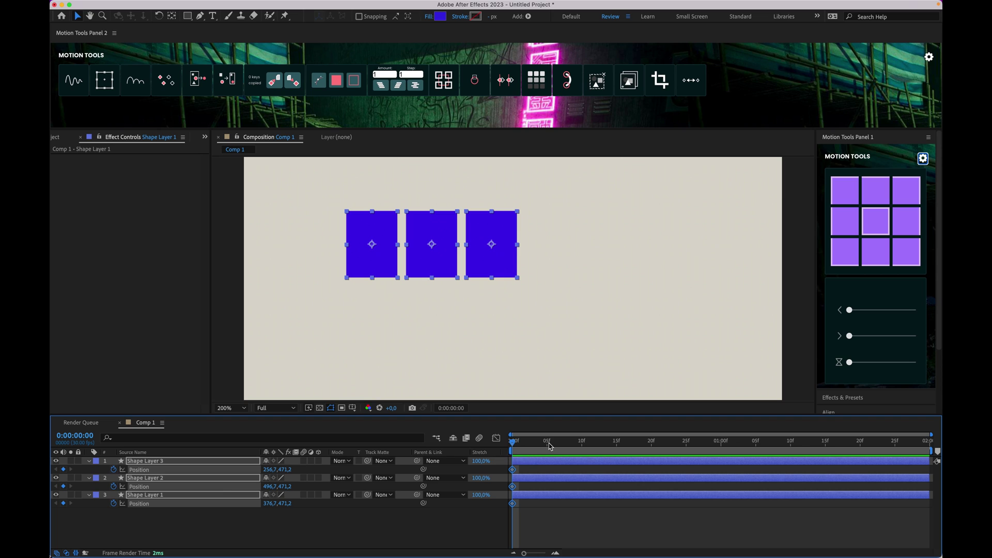
Step: Key the squares 90 px higher at frame 5 (Y 381.2) and check the rise
{"action": "left_click", "coordinate": [550, 445]}
{"action": "key", "text": "shift+Up"}
{"action": "key", "text": "shift+Up"}
{"action": "key", "text": "shift+Up"}
{"action": "key", "text": "shift+Up"}
{"action": "key", "text": "shift+Up"}
{"action": "key", "text": "shift+Up"}
{"action": "key", "text": "shift+Up"}
{"action": "key", "text": "shift+Up"}
{"action": "key", "text": "shift+Up"}
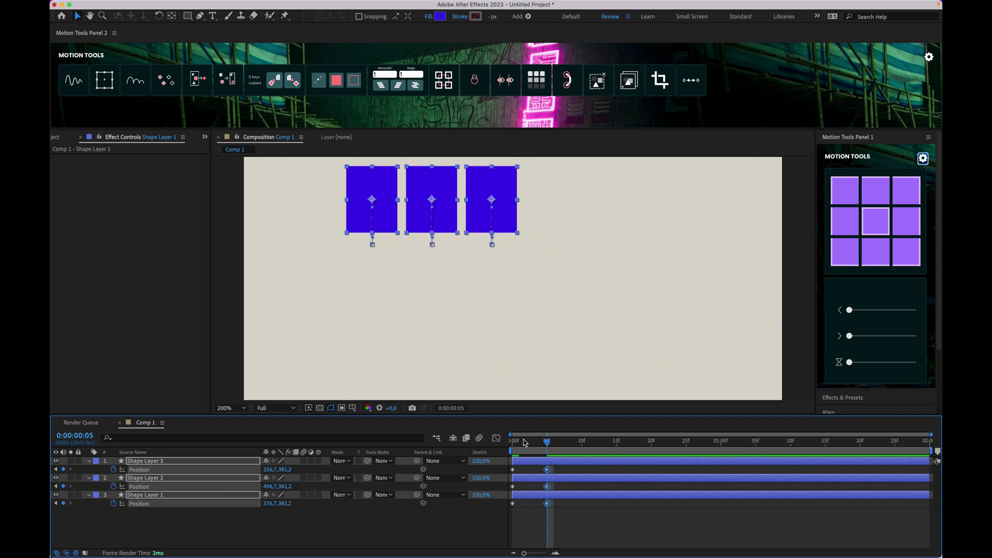
{"action": "key", "text": "F2"}
{"action": "key", "text": "Home"}
{"action": "key", "text": "ctrl+a"}
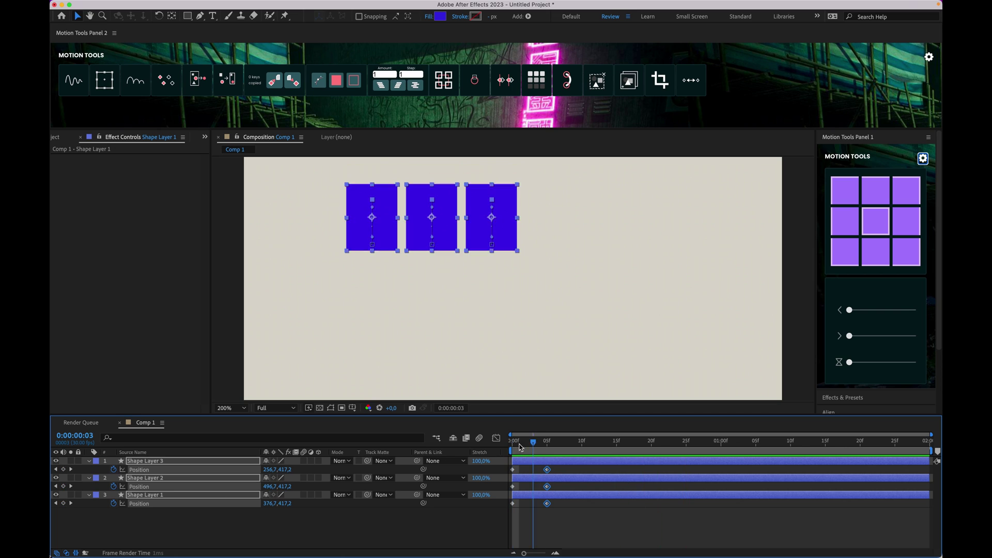
{"action": "left_click_drag", "start_coordinate": [529, 445], "coordinate": [582, 451]}
Step: Try return keyframes, then swap them for Easy Ease and inspect the speed graph
{"action": "left_click_drag", "start_coordinate": [558, 524], "coordinate": [489, 472]}
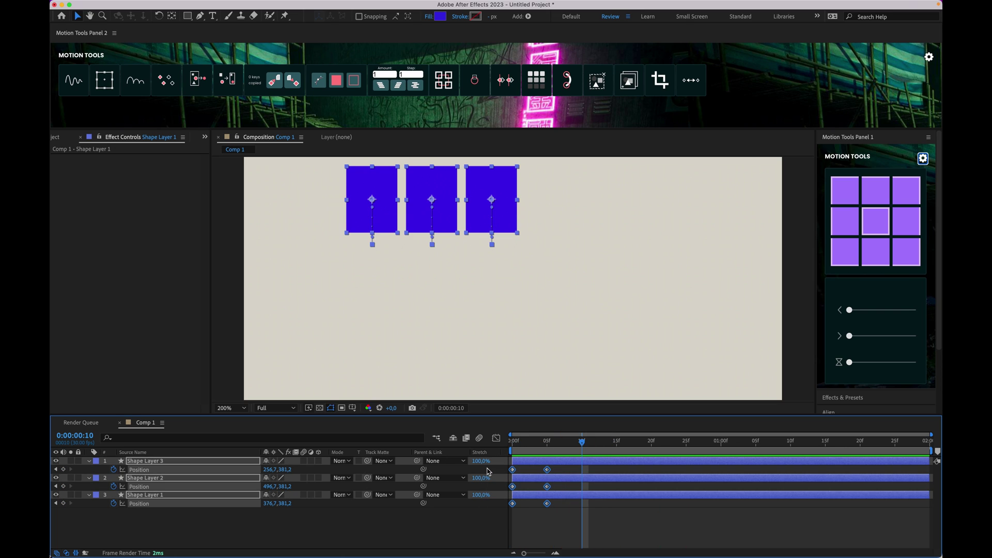
{"action": "left_click", "coordinate": [173, 85]}
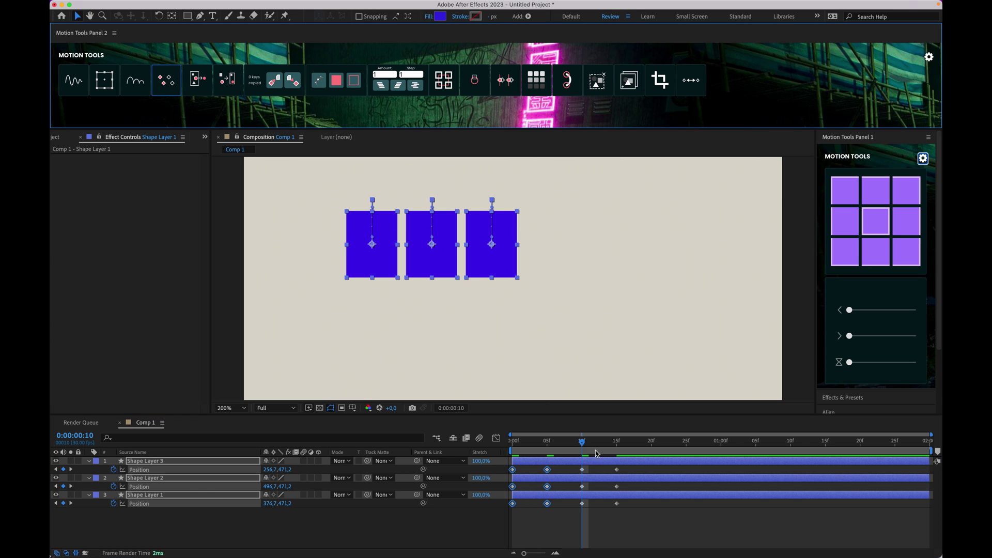
{"action": "left_click_drag", "start_coordinate": [581, 446], "coordinate": [583, 457]}
{"action": "key", "text": "ctrl+z"}
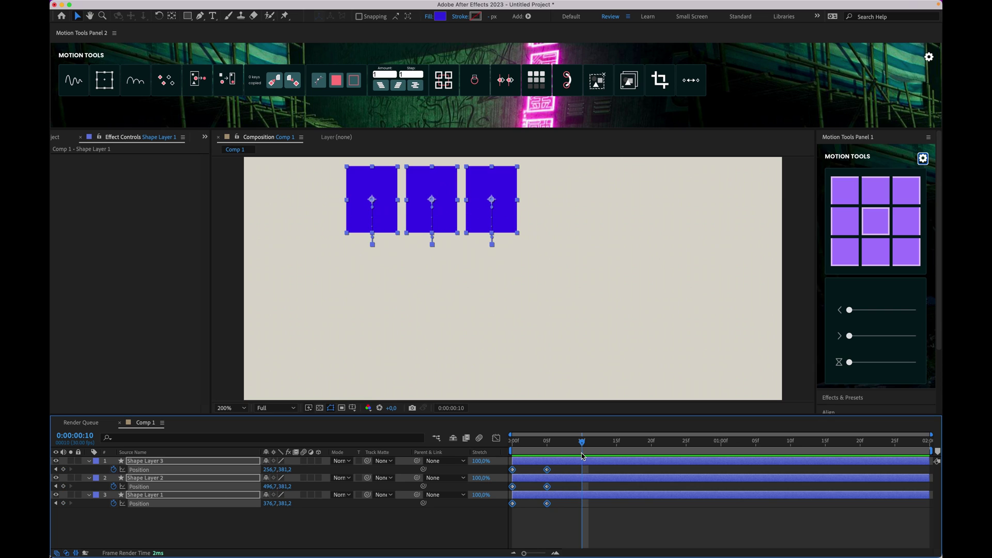
{"action": "key", "text": "F9"}
{"action": "left_click", "coordinate": [497, 438]}
{"action": "left_click_drag", "start_coordinate": [589, 500], "coordinate": [530, 526]}
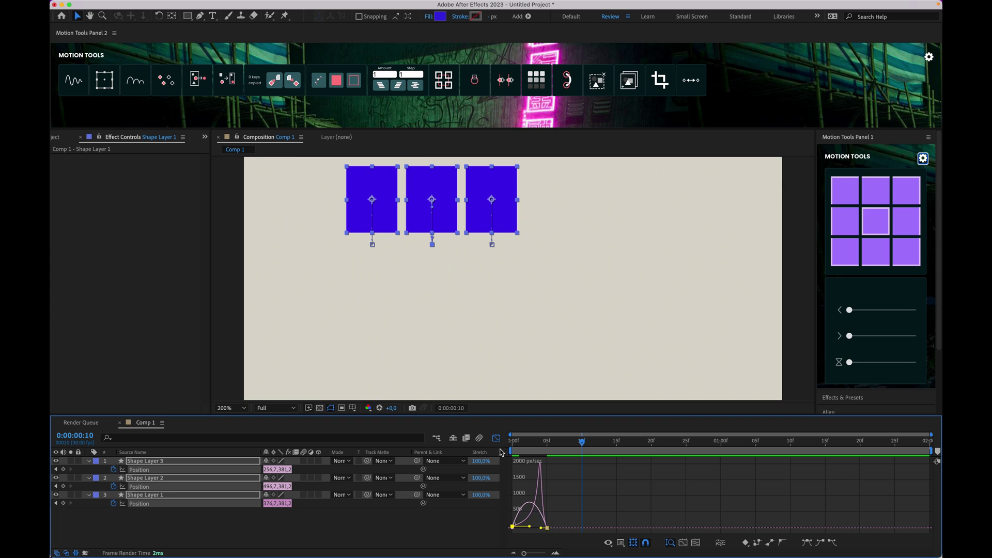
{"action": "left_click", "coordinate": [497, 439]}
{"action": "left_click", "coordinate": [582, 526]}
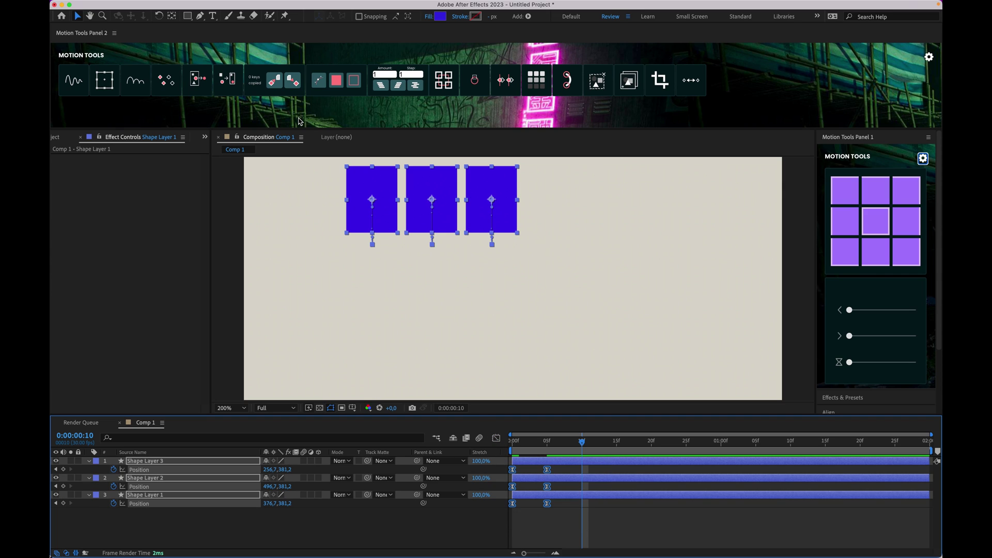
Step: Re-add return keyframes, check the speed graph, then undo back to linear keyframes
{"action": "left_click", "coordinate": [176, 88]}
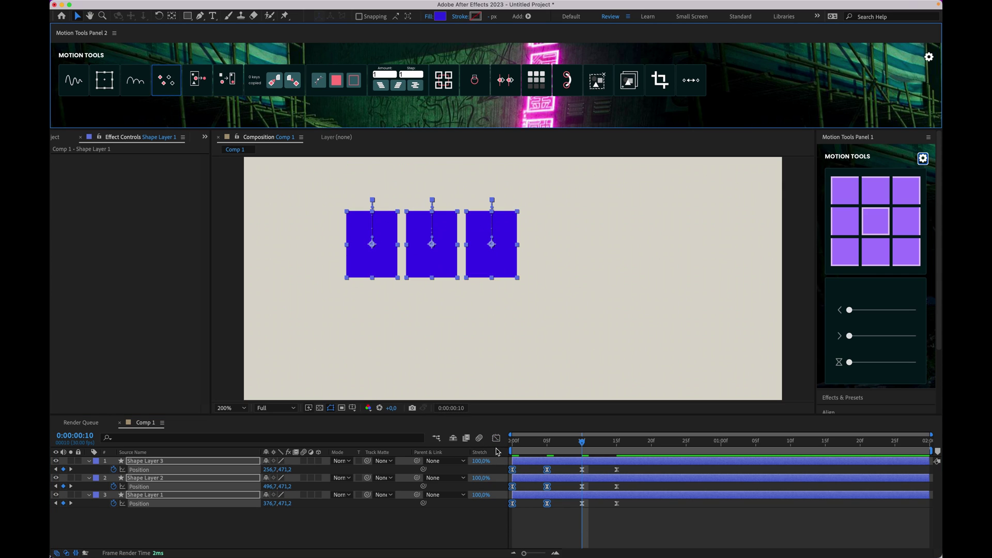
{"action": "left_click", "coordinate": [497, 439]}
{"action": "left_click", "coordinate": [165, 80]}
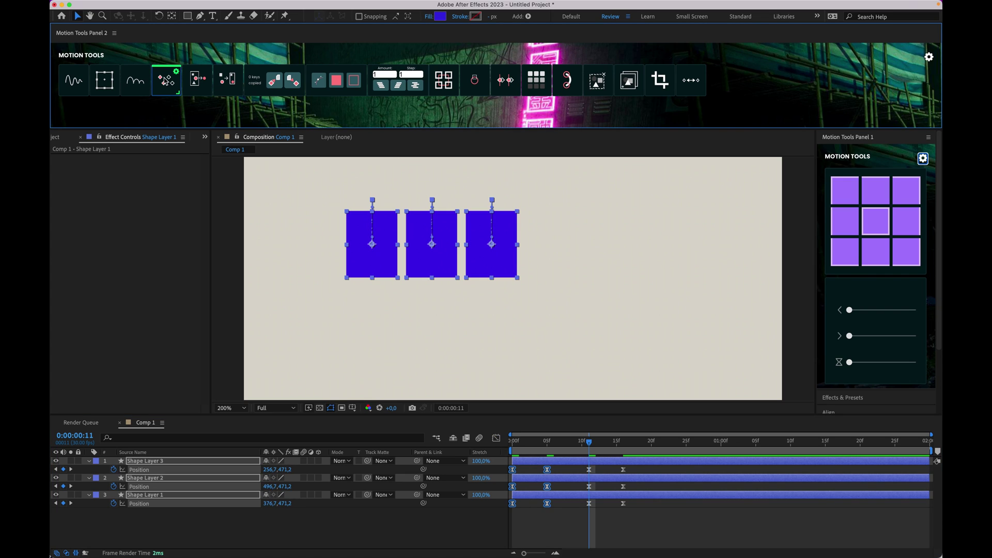
{"action": "key", "text": "ctrl+z"}
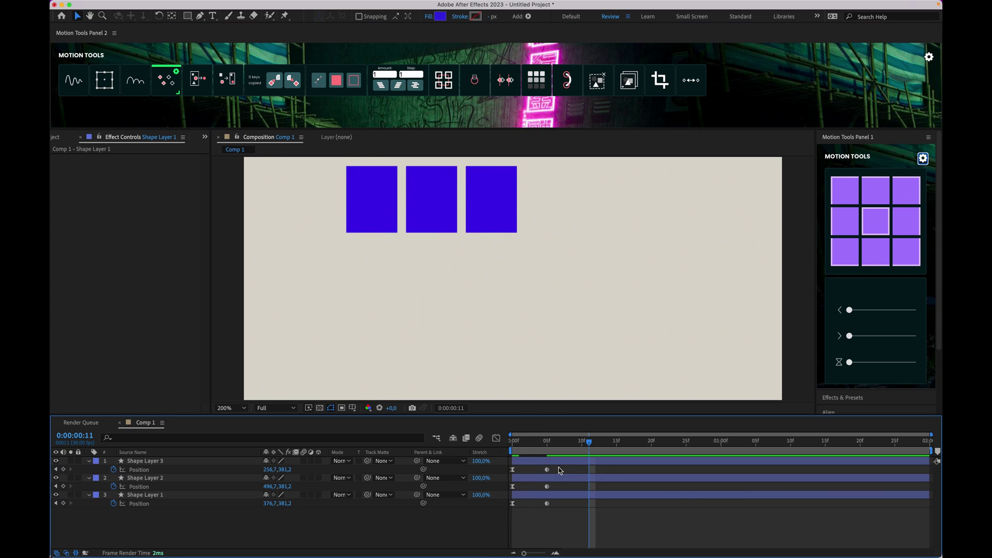
{"action": "key", "text": "ctrl+z"}
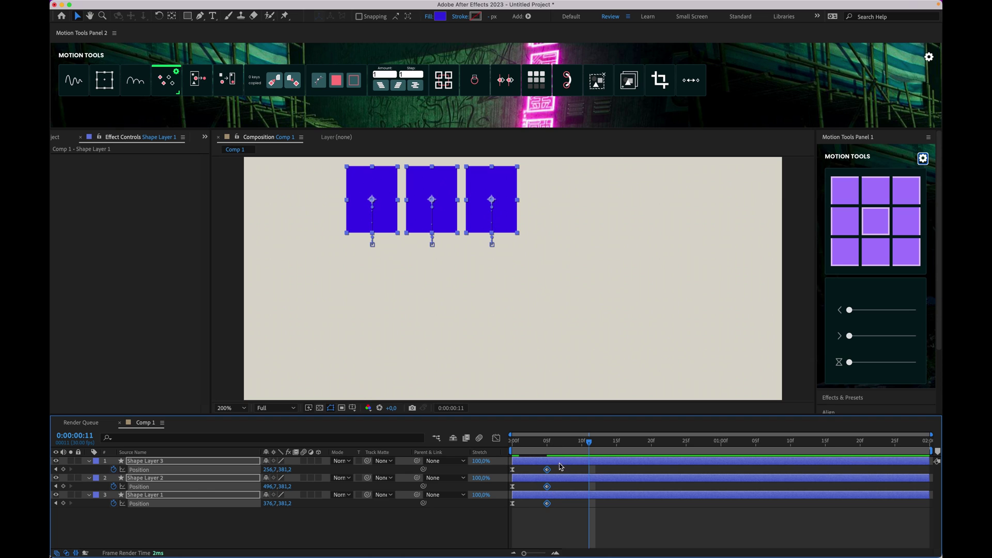
{"action": "key", "text": "ctrl+z"}
Step: Add return keyframes at 10f and 15f, preview, and step through to frame 16
{"action": "left_click", "coordinate": [171, 84]}
{"action": "left_click", "coordinate": [579, 520]}
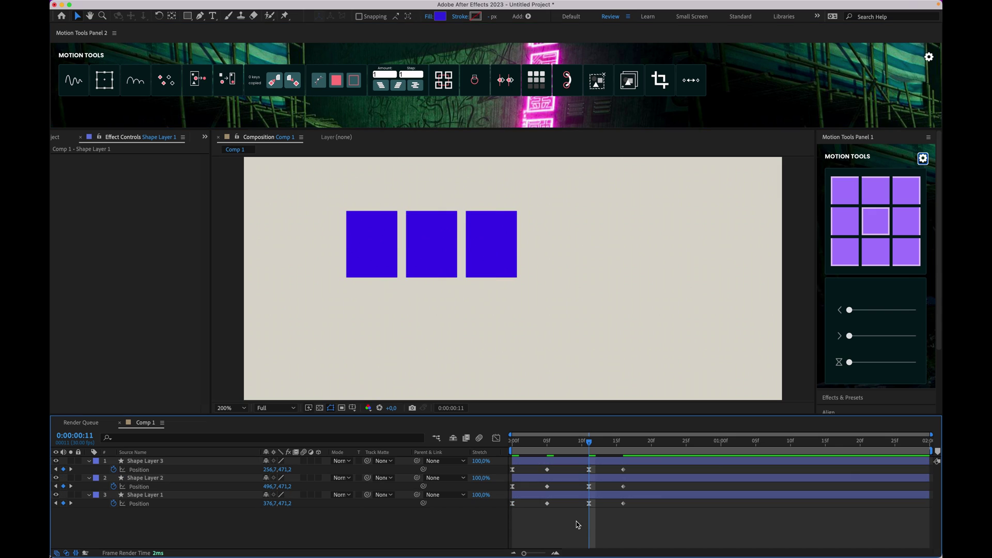
{"action": "key", "text": "space"}
{"action": "key", "text": "ctrl+z"}
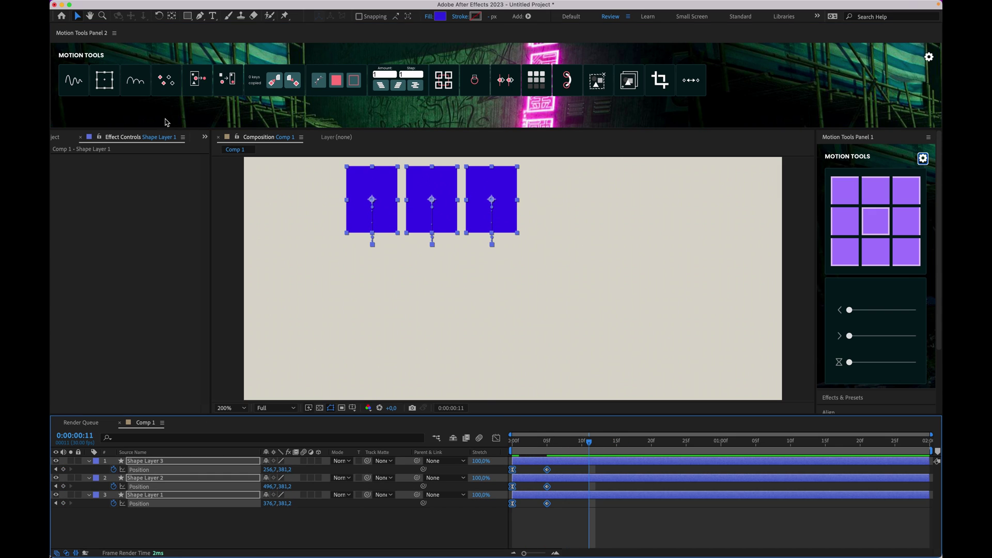
{"action": "left_click", "coordinate": [164, 87]}
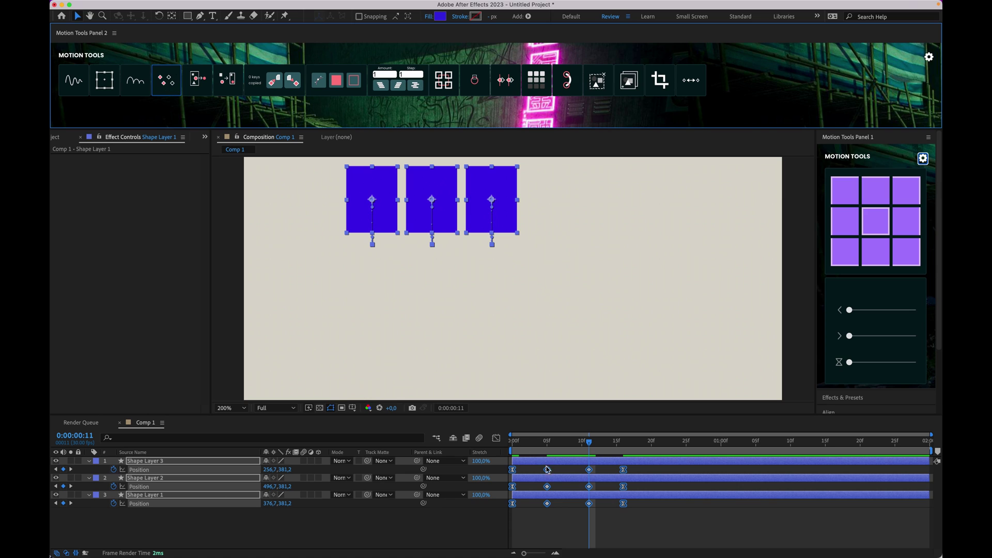
{"action": "left_click", "coordinate": [561, 506]}
{"action": "left_click_drag", "start_coordinate": [589, 443], "coordinate": [622, 447]}
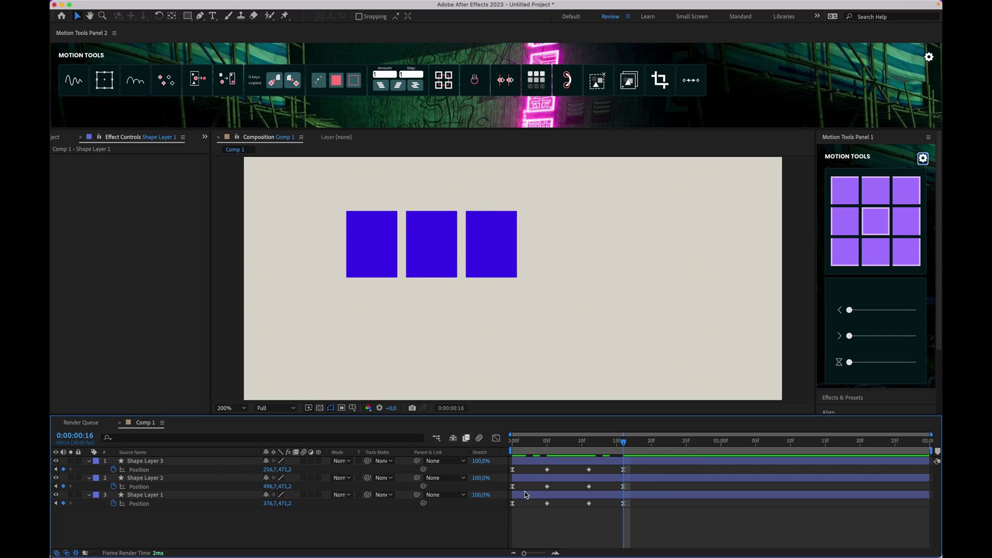
{"action": "left_click", "coordinate": [525, 495]}
{"action": "left_click", "coordinate": [524, 463], "text": "shift"}
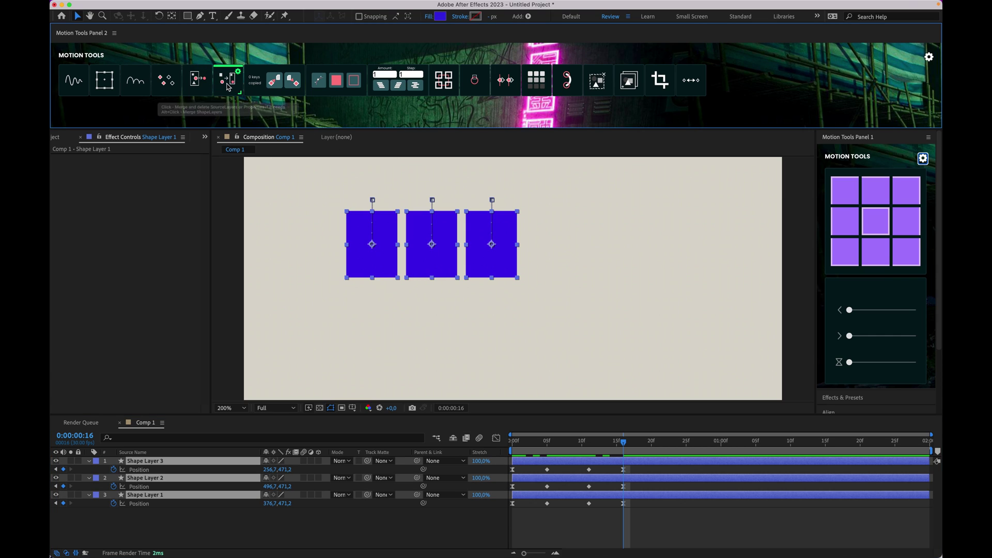
Step: Merge the three squares into one layer with Motion Tools and check its animation at frame 14
{"action": "left_click", "coordinate": [229, 87]}
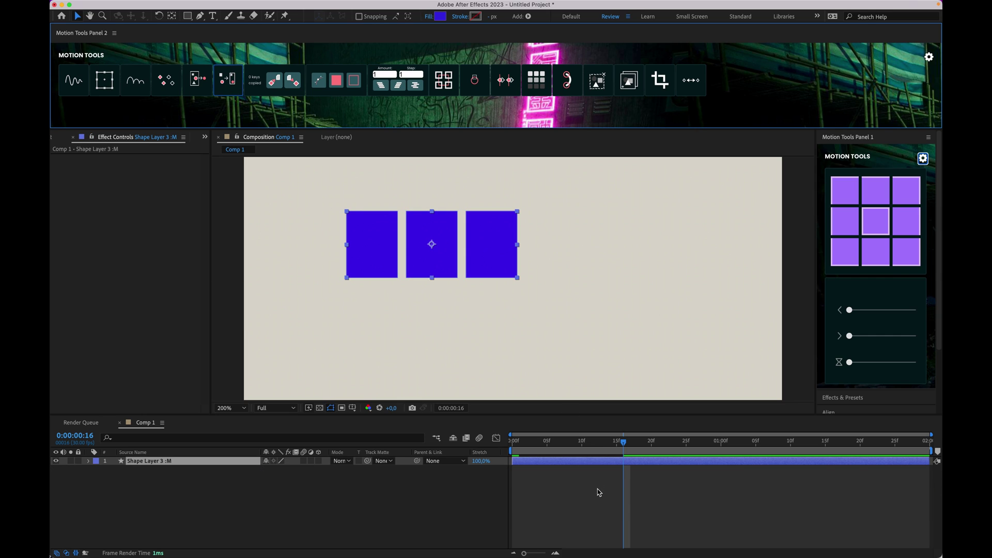
{"action": "left_click", "coordinate": [597, 489]}
{"action": "left_click", "coordinate": [575, 460]}
{"action": "key", "text": "u"}
{"action": "left_click_drag", "start_coordinate": [602, 446], "coordinate": [609, 455]}
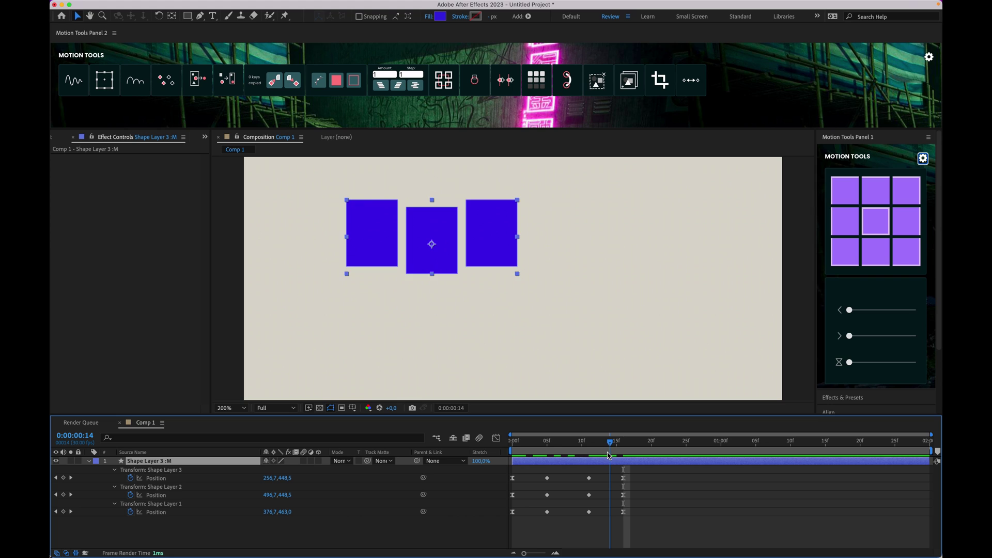
Step: Explode the merged layer back into three layers and preview the restored animation
{"action": "left_click", "coordinate": [195, 84]}
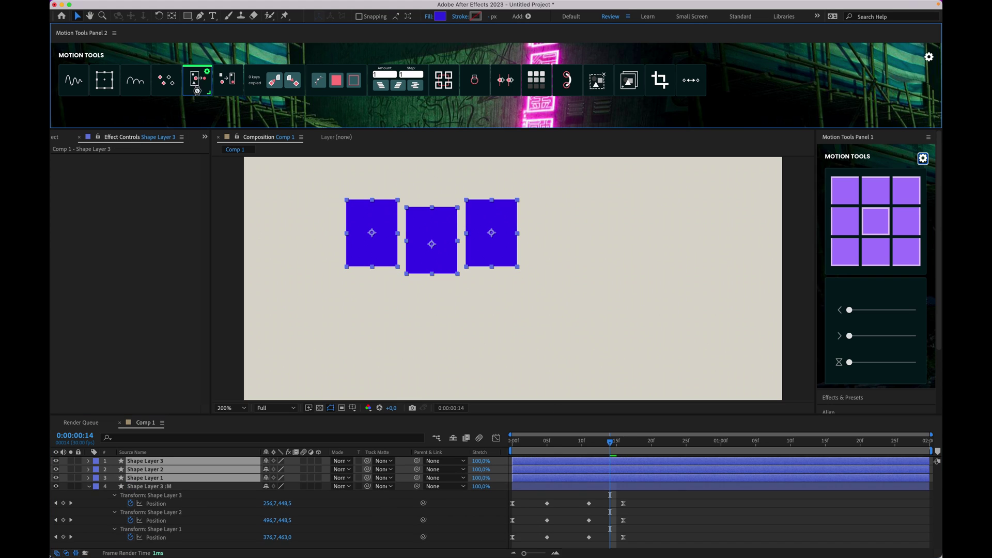
{"action": "left_click", "coordinate": [603, 450]}
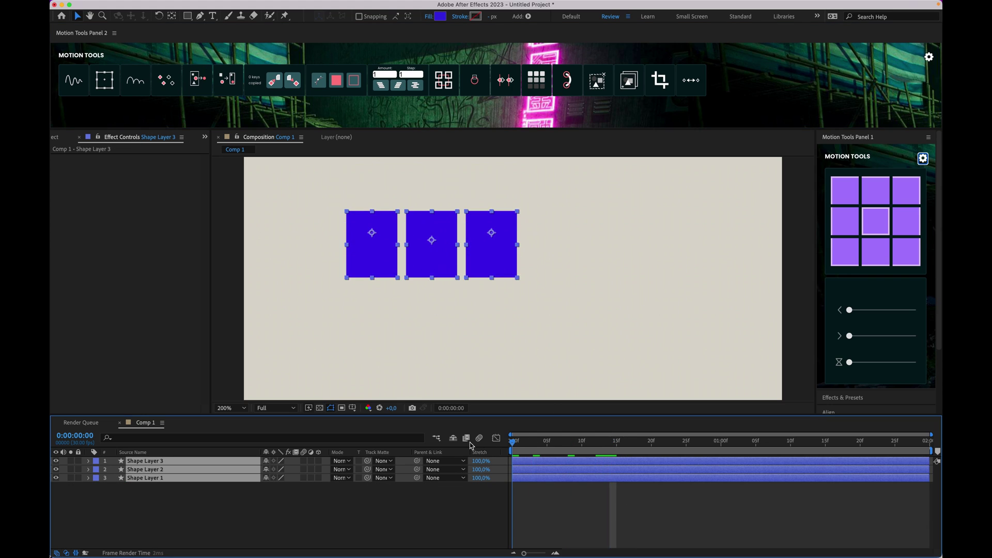
{"action": "key", "text": "space"}
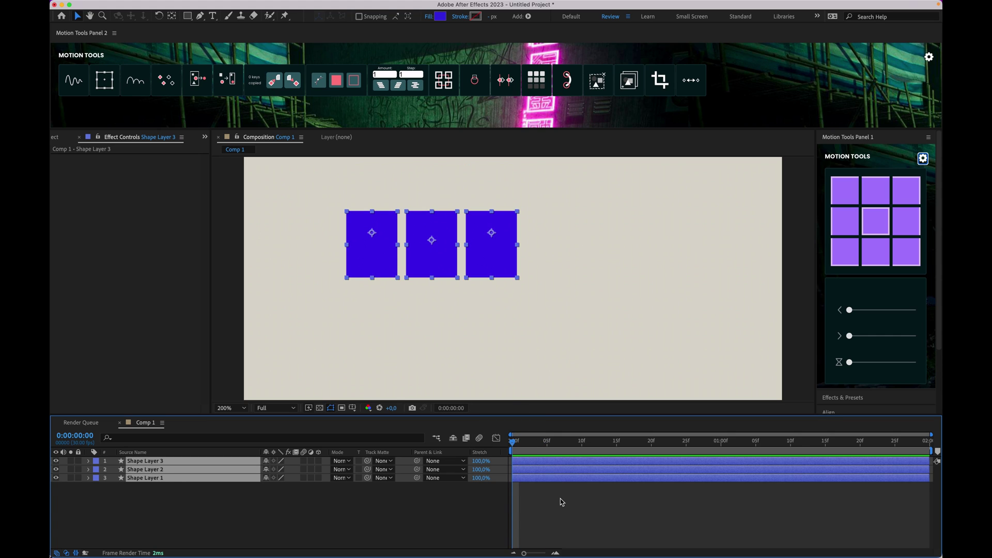
Step: Select all the layers' Position keyframes and delete them
{"action": "key", "text": "u"}
{"action": "left_click_drag", "start_coordinate": [643, 474], "coordinate": [500, 539]}
{"action": "key", "text": "Delete"}
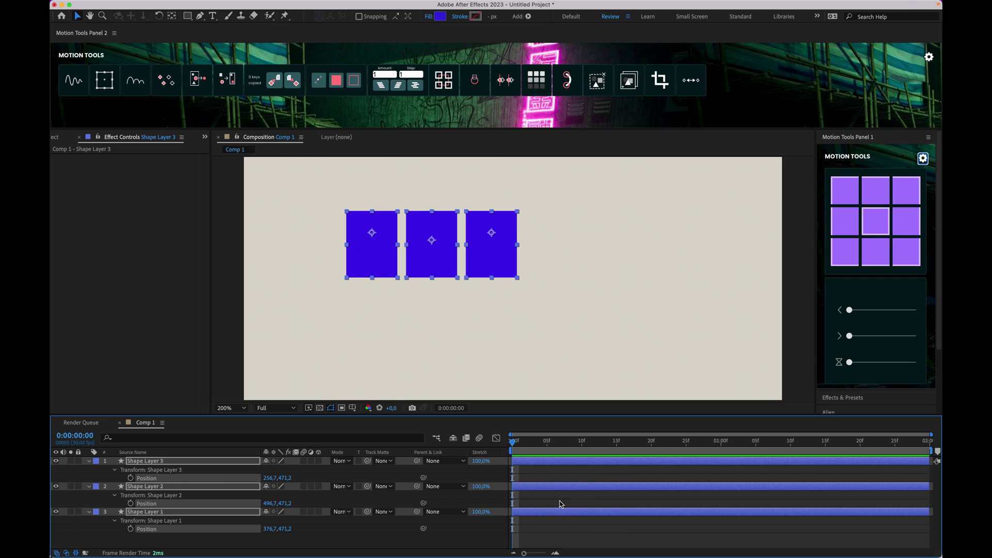
Step: Delete the three shape layers and draw a new blue rectangle on the canvas
{"action": "key", "text": "u"}
{"action": "key", "text": "Delete"}
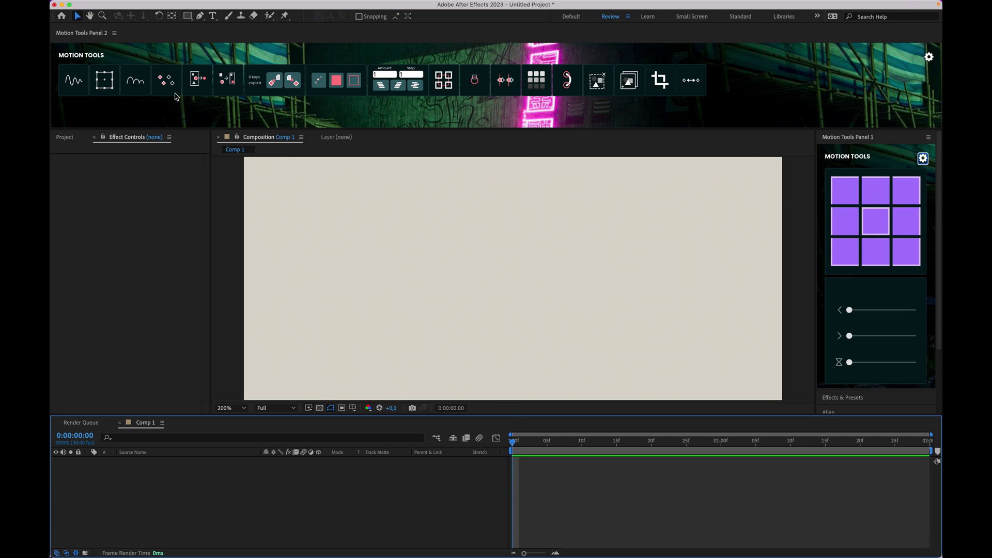
{"action": "left_click", "coordinate": [187, 15]}
{"action": "mouse_move", "coordinate": [295, 197]}
{"action": "left_mouse_down"}
{"action": "mouse_move", "coordinate": [370, 281]}
{"action": "mouse_move", "coordinate": [348, 261]}
{"action": "left_mouse_up"}
Step: Keyframe the rectangle's Position so it slides right from frame 0 to frame 4
{"action": "key", "text": "p"}
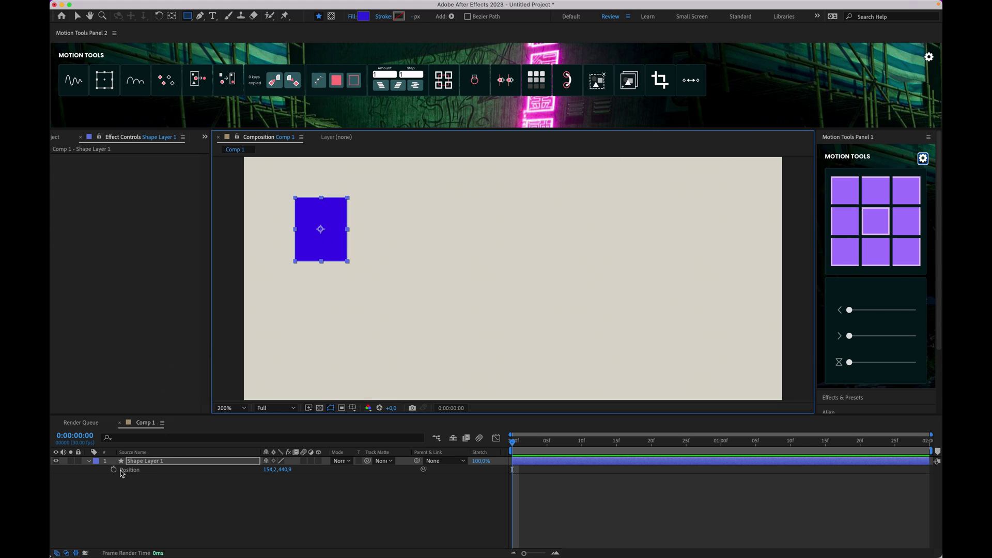
{"action": "left_click", "coordinate": [120, 471]}
{"action": "left_click", "coordinate": [114, 470]}
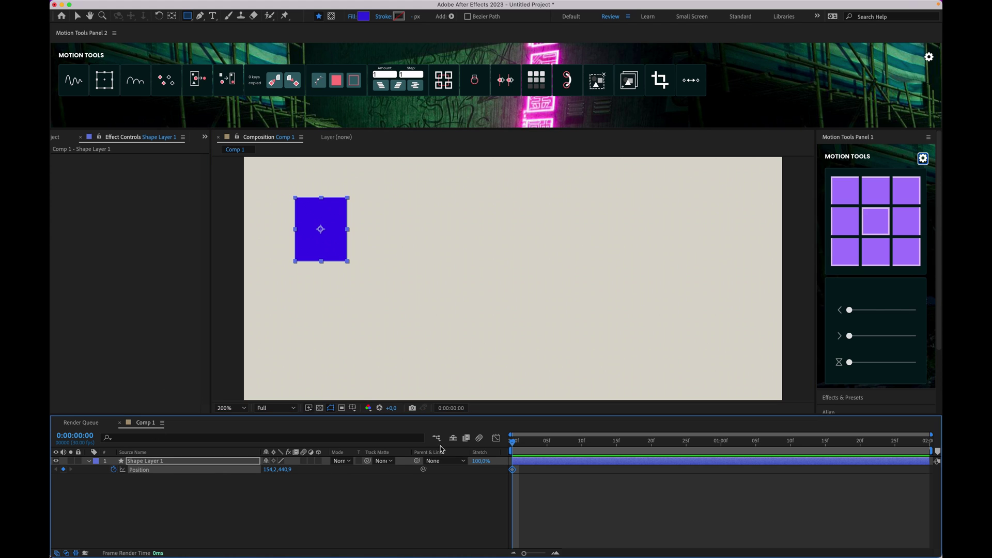
{"action": "left_click", "coordinate": [541, 443]}
{"action": "key", "text": "shift+Right"}
{"action": "key", "text": "shift+Right"}
{"action": "key", "text": "shift+Right"}
{"action": "key", "text": "shift+Right"}
{"action": "key", "text": "shift+Right"}
{"action": "key", "text": "shift+Right"}
{"action": "key", "text": "shift+Right"}
{"action": "key", "text": "shift+Right"}
{"action": "key", "text": "shift+Right"}
{"action": "key", "text": "shift+Right"}
{"action": "key", "text": "shift+Right"}
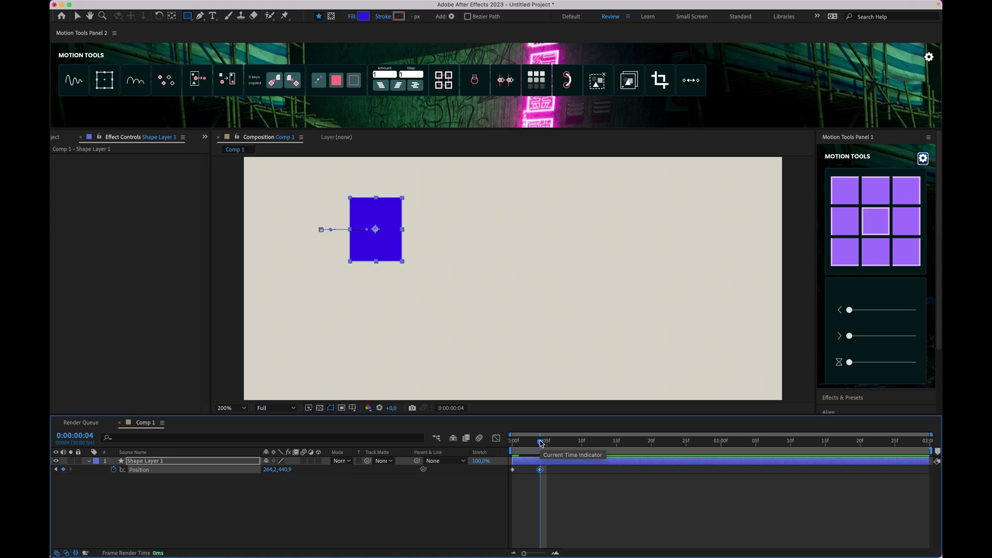
Step: Apply strong Motion Tools easing to both Position keys and inspect the speed curve
{"action": "left_click_drag", "start_coordinate": [562, 481], "coordinate": [504, 467]}
{"action": "mouse_move", "coordinate": [854, 316]}
{"action": "left_click_drag", "start_coordinate": [854, 316], "coordinate": [895, 336]}
{"action": "left_click", "coordinate": [496, 438]}
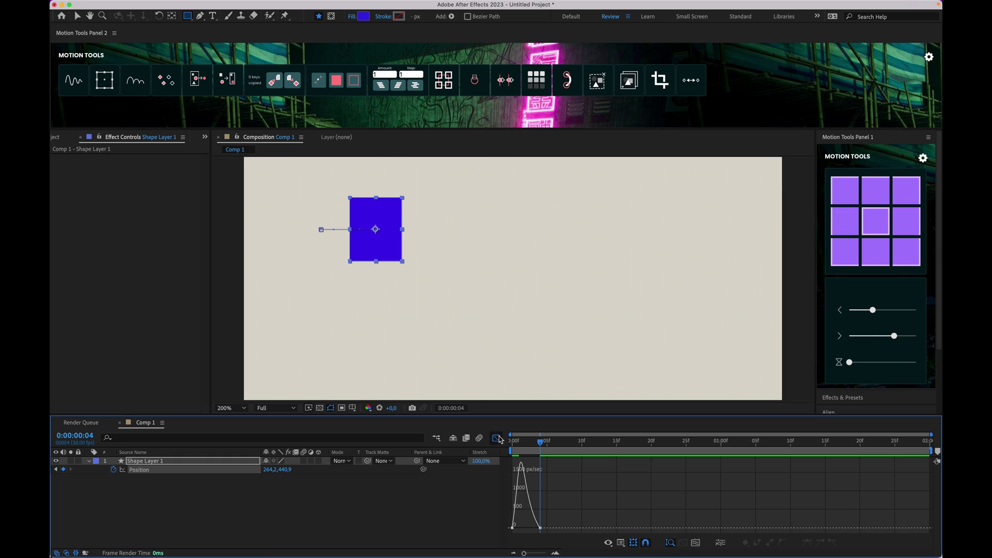
{"action": "left_click", "coordinate": [498, 438]}
{"action": "left_click", "coordinate": [497, 439]}
{"action": "left_click", "coordinate": [696, 544]}
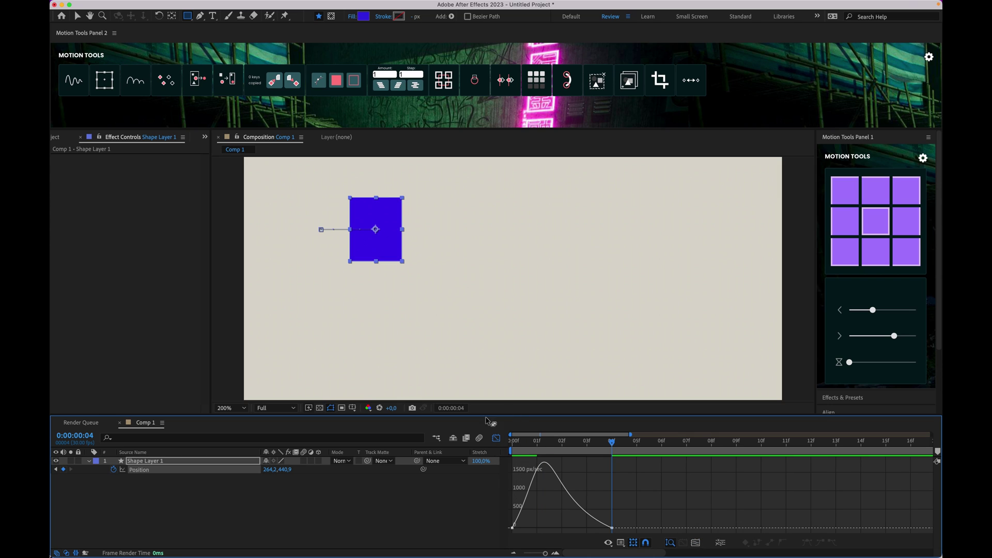
{"action": "left_click", "coordinate": [497, 438]}
Step: Duplicate Shape Layer 1 and move the copy down below the original, to 600,9
{"action": "left_click", "coordinate": [567, 493]}
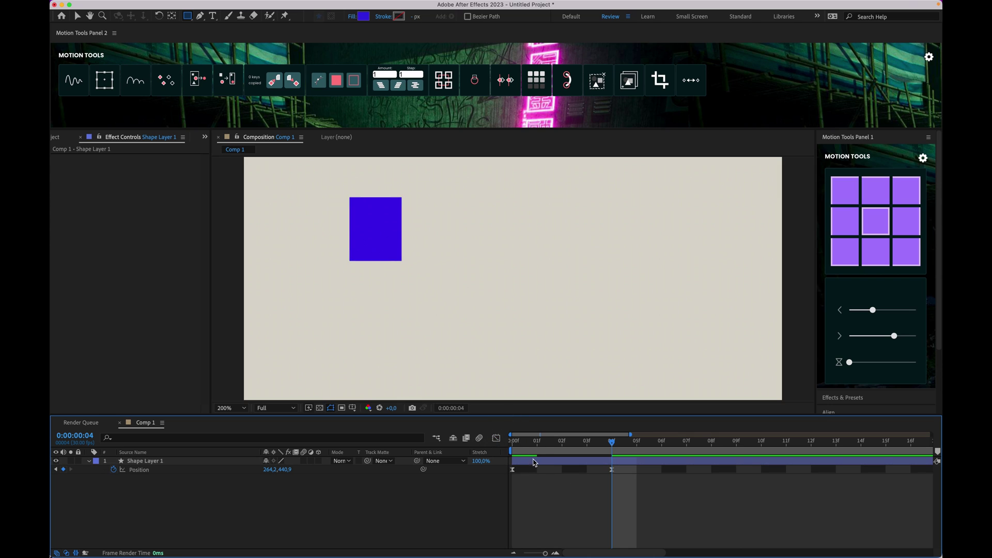
{"action": "left_click", "coordinate": [533, 461]}
{"action": "key", "text": "super+d"}
{"action": "key", "text": "u"}
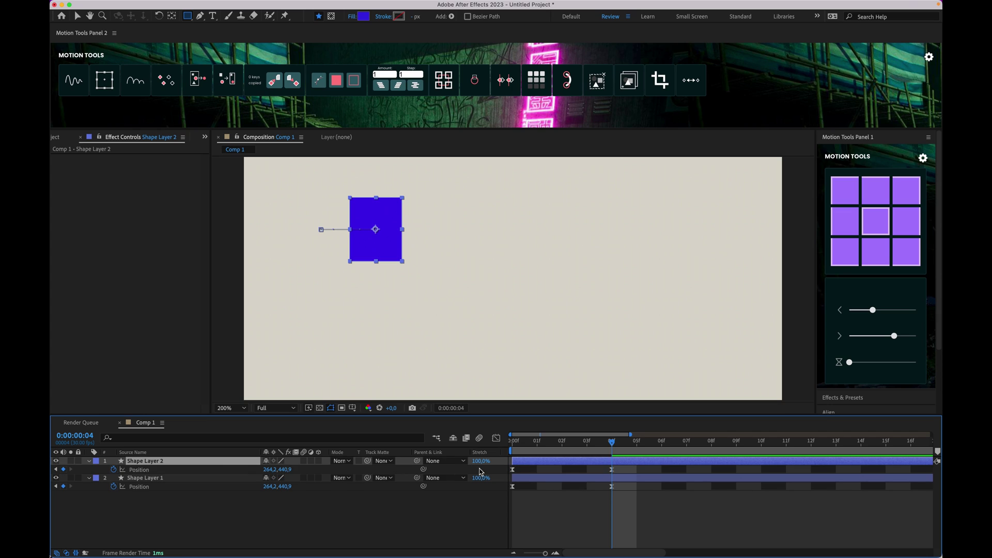
{"action": "left_click", "coordinate": [163, 471]}
{"action": "key", "text": "shift+Down"}
{"action": "key", "text": "shift+Down"}
{"action": "key", "text": "shift+Down"}
{"action": "key", "text": "shift+Down"}
{"action": "key", "text": "shift+Down"}
{"action": "key", "text": "shift+Down"}
{"action": "key", "text": "shift+Down"}
{"action": "key", "text": "shift+Down"}
{"action": "key", "text": "shift+Down"}
{"action": "key", "text": "shift+Down"}
{"action": "key", "text": "shift+Down"}
{"action": "key", "text": "shift+Down"}
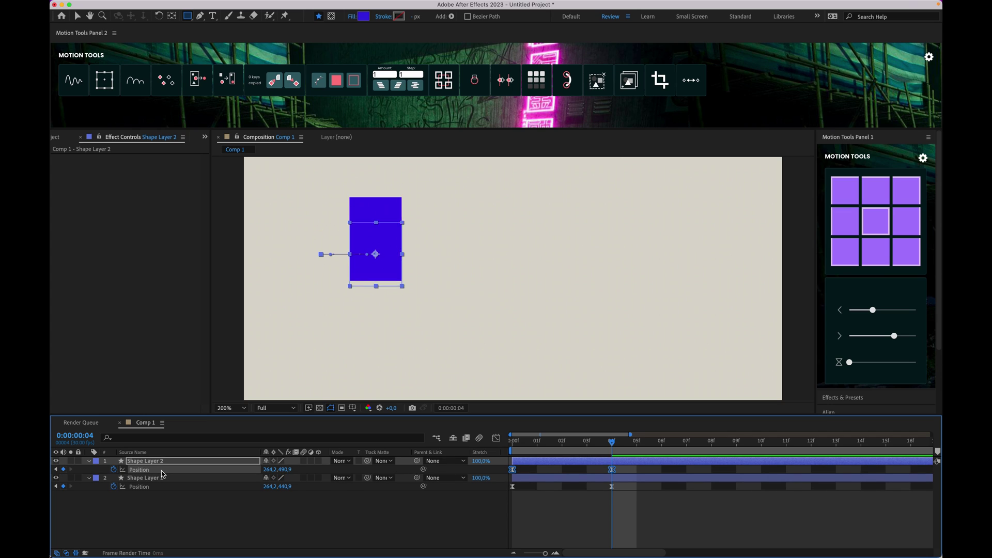
{"action": "key", "text": "shift+Down"}
{"action": "key", "text": "shift+Down"}
{"action": "key", "text": "shift+Down"}
{"action": "key", "text": "shift+Down"}
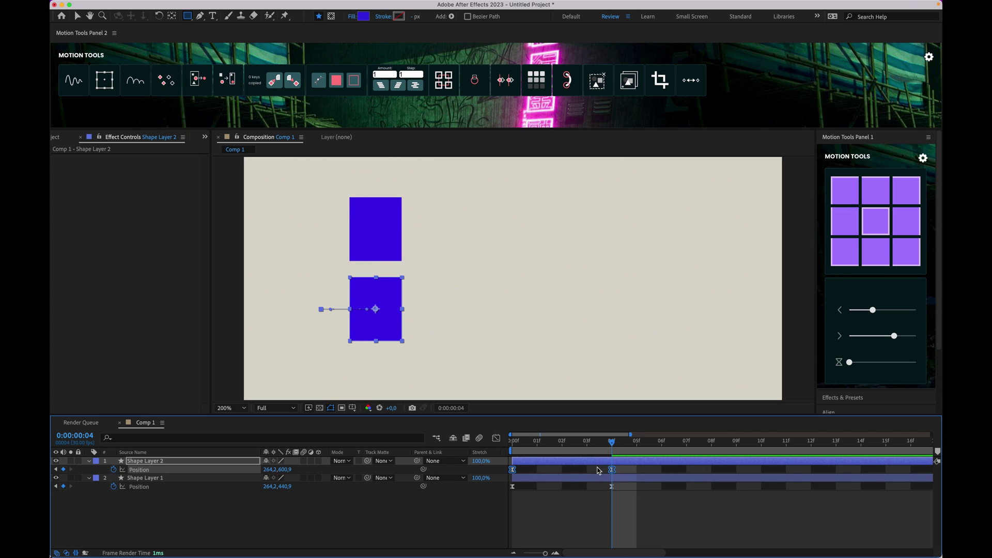
Step: Reset the copy's keys to linear, then paste Shape Layer 1's easing onto them
{"action": "left_click", "coordinate": [612, 470], "text": "super"}
{"action": "left_click", "coordinate": [497, 438]}
{"action": "left_click", "coordinate": [497, 438]}
{"action": "left_click_drag", "start_coordinate": [650, 512], "coordinate": [491, 478]}
{"action": "left_click", "coordinate": [275, 81]}
{"action": "left_click_drag", "start_coordinate": [622, 464], "coordinate": [505, 474]}
{"action": "left_click", "coordinate": [299, 84]}
{"action": "left_click", "coordinate": [496, 438]}
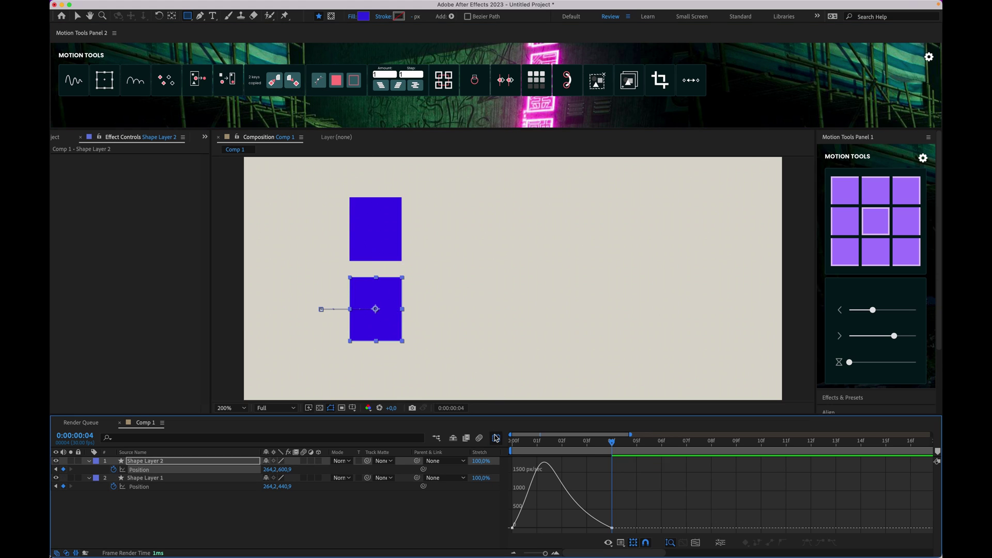
{"action": "left_click", "coordinate": [496, 439]}
Step: Compare both layers' speed curves and select their keyframes at frame 4
{"action": "left_click_drag", "start_coordinate": [641, 496], "coordinate": [504, 465]}
{"action": "left_click", "coordinate": [497, 439]}
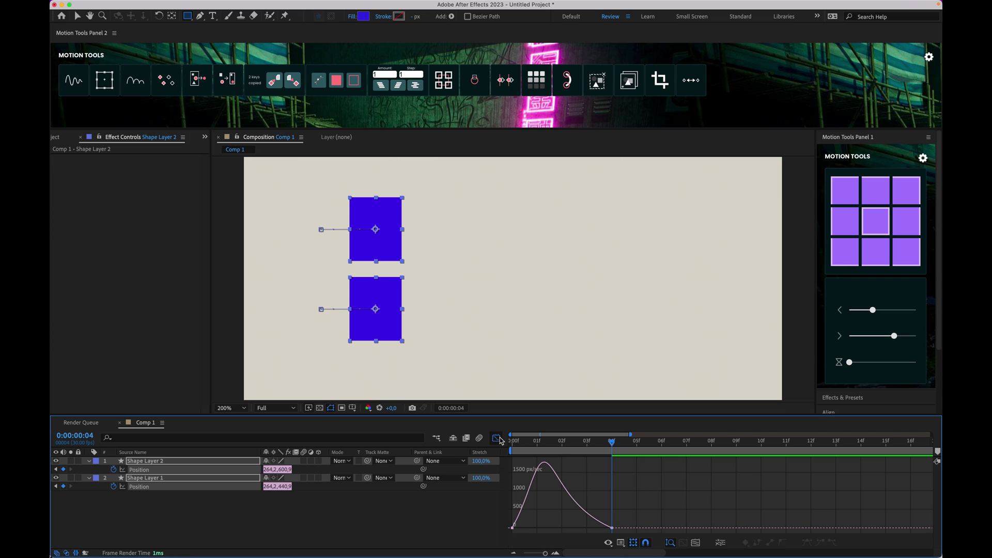
{"action": "left_click", "coordinate": [498, 439]}
{"action": "left_click", "coordinate": [596, 526]}
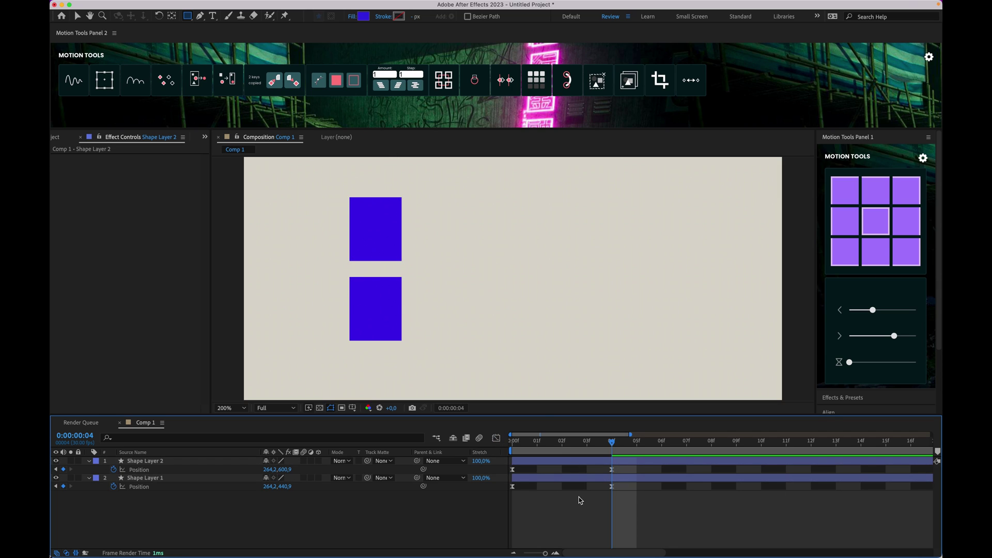
{"action": "left_click", "coordinate": [570, 478]}
{"action": "left_click", "coordinate": [556, 462], "text": "shift"}
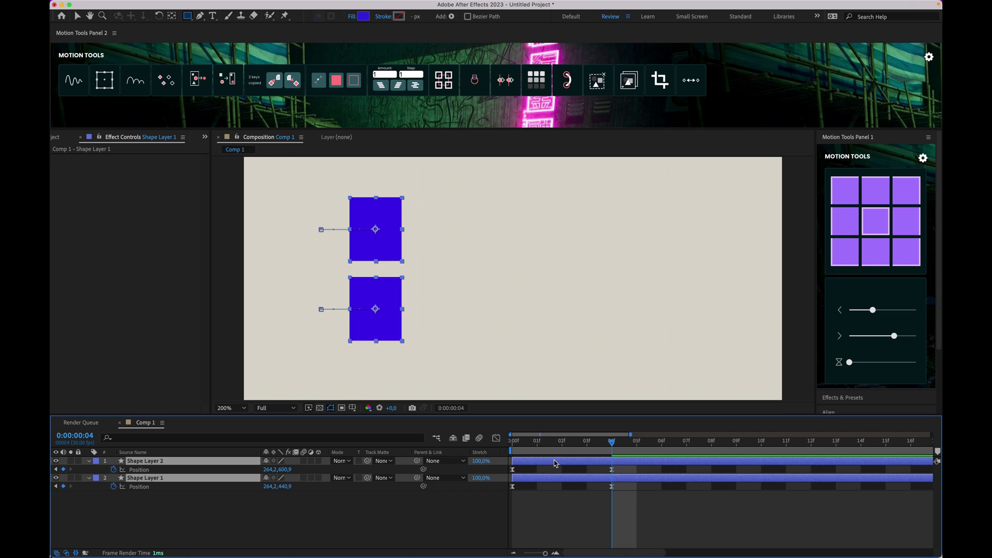
{"action": "left_click_drag", "start_coordinate": [637, 472], "coordinate": [499, 505]}
Step: Duplicate Shape Layer 2 into a third copy and nudge it up into the gap
{"action": "left_click", "coordinate": [608, 517]}
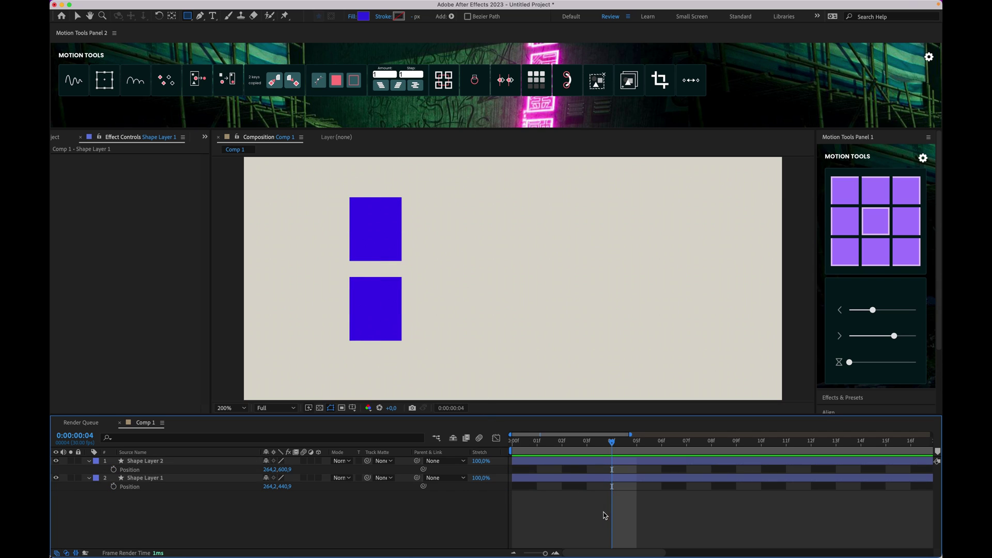
{"action": "left_click", "coordinate": [557, 462]}
{"action": "key", "text": "super+d"}
{"action": "key", "text": "Up"}
{"action": "key", "text": "Up"}
{"action": "key", "text": "Up"}
{"action": "key", "text": "Up"}
{"action": "key", "text": "Up"}
{"action": "key", "text": "Up"}
{"action": "key", "text": "Up"}
{"action": "key", "text": "Up"}
{"action": "key", "text": "Up"}
{"action": "key", "text": "Up"}
{"action": "key", "text": "Up"}
{"action": "key", "text": "Up"}
{"action": "key", "text": "Up"}
{"action": "key", "text": "Up"}
{"action": "key", "text": "Up"}
{"action": "key", "text": "Up"}
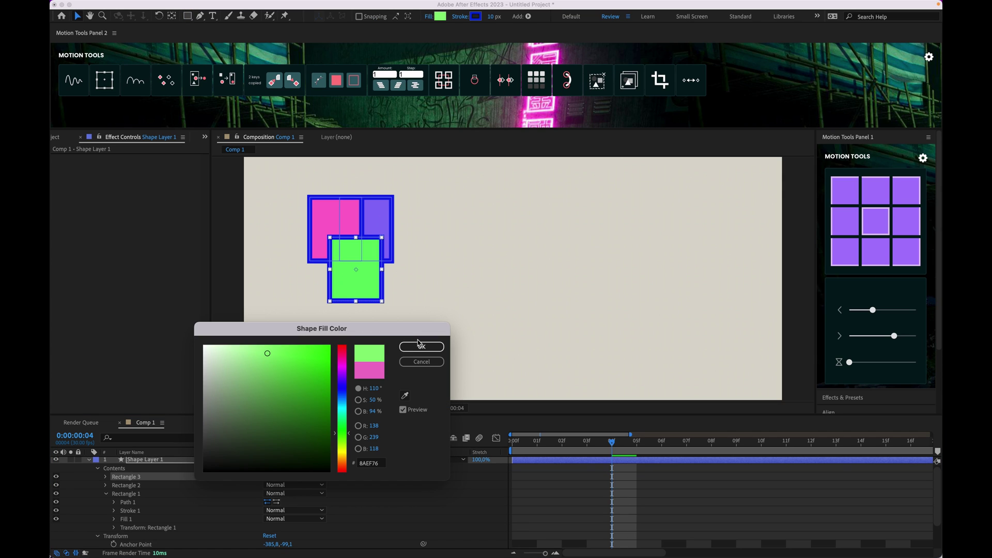
Step: Confirm the green fill, select every rectangle group, and try then discard a red fill
{"action": "left_click", "coordinate": [419, 345]}
{"action": "left_click", "coordinate": [580, 491]}
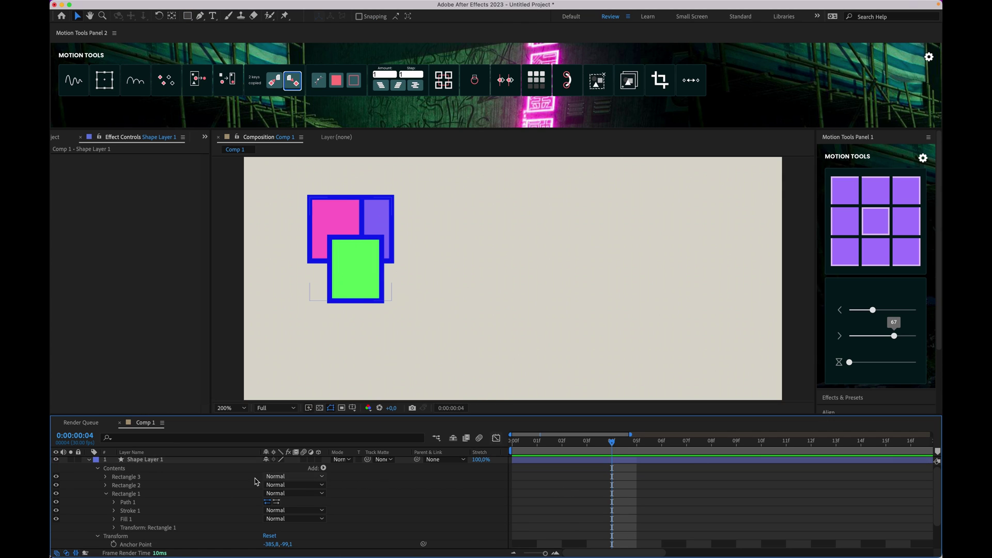
{"action": "left_click", "coordinate": [88, 461]}
{"action": "left_click", "coordinate": [150, 461]}
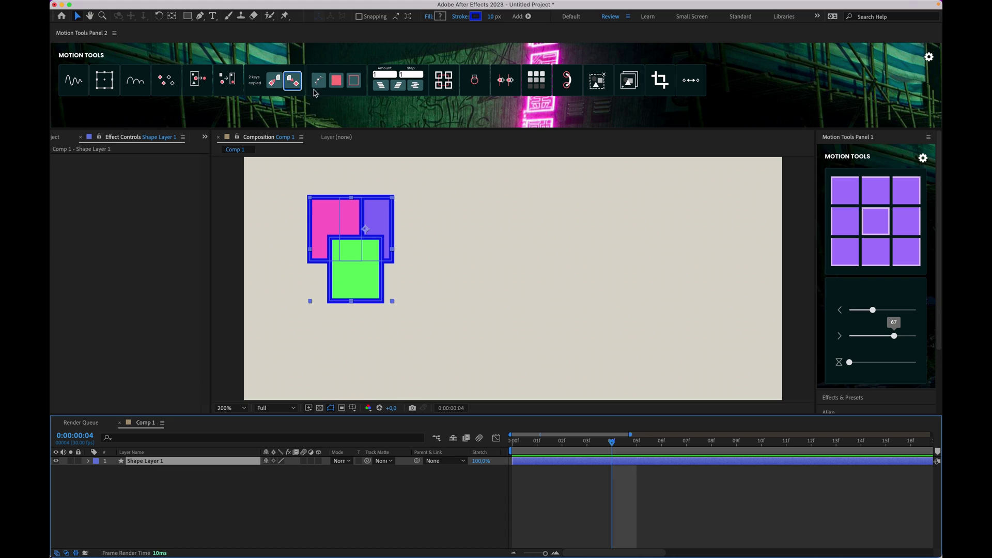
{"action": "left_click", "coordinate": [337, 82]}
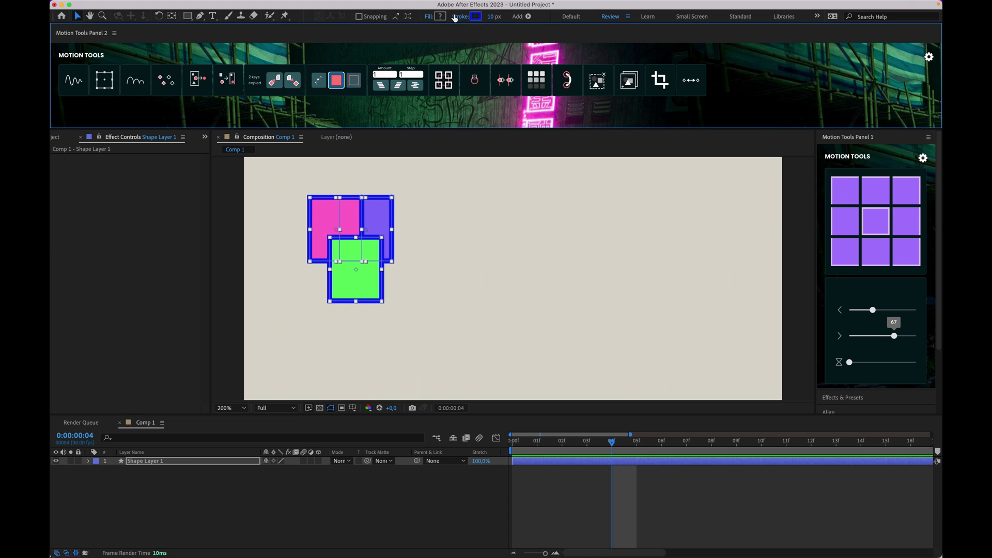
{"action": "left_click", "coordinate": [440, 16]}
{"action": "left_click", "coordinate": [343, 349]}
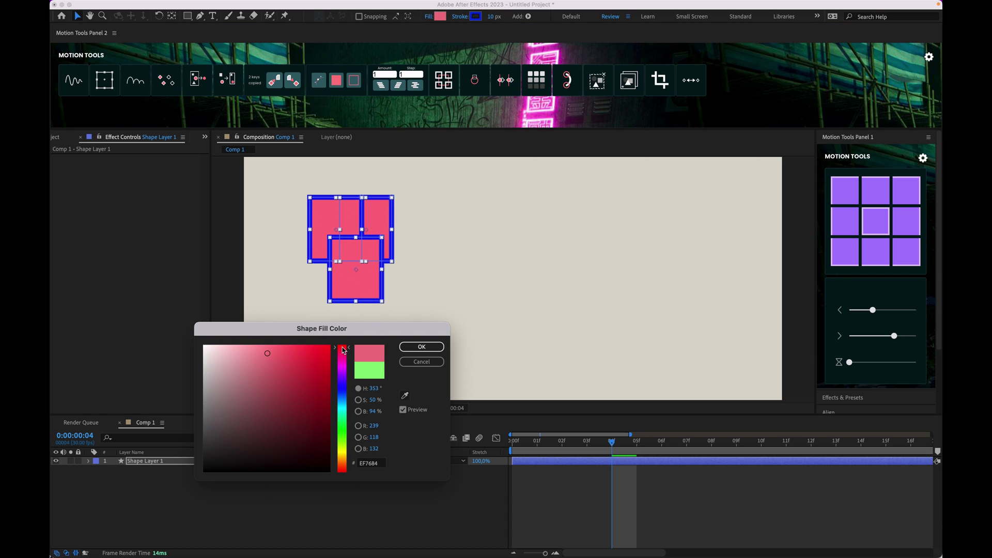
{"action": "left_click", "coordinate": [422, 361]}
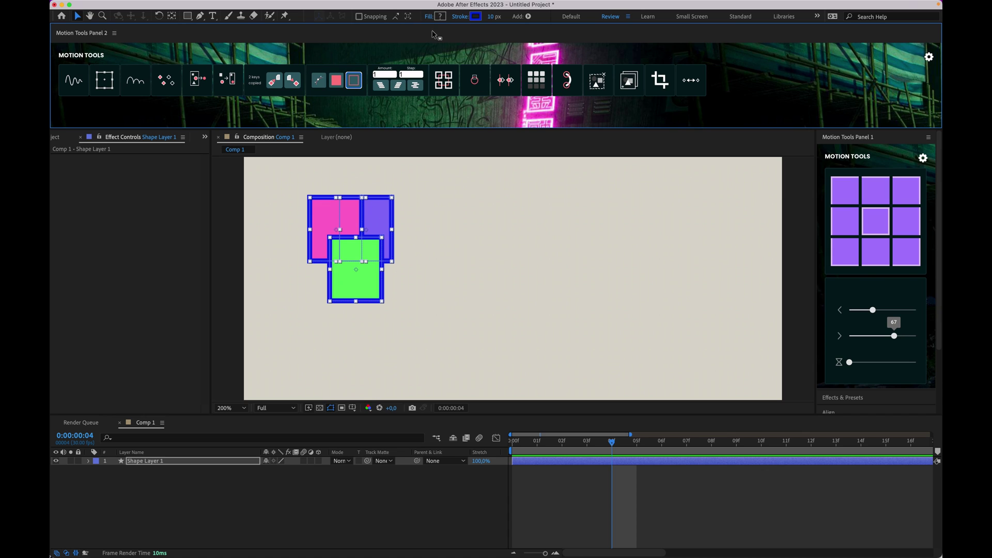
Step: Set the outline colour of all three rectangles to near-black 101013
{"action": "left_click", "coordinate": [475, 16]}
{"action": "mouse_move", "coordinate": [248, 427]}
{"action": "left_mouse_down"}
{"action": "mouse_move", "coordinate": [219, 472]}
{"action": "mouse_move", "coordinate": [246, 443]}
{"action": "mouse_move", "coordinate": [223, 463]}
{"action": "left_mouse_up"}
{"action": "left_click", "coordinate": [422, 346]}
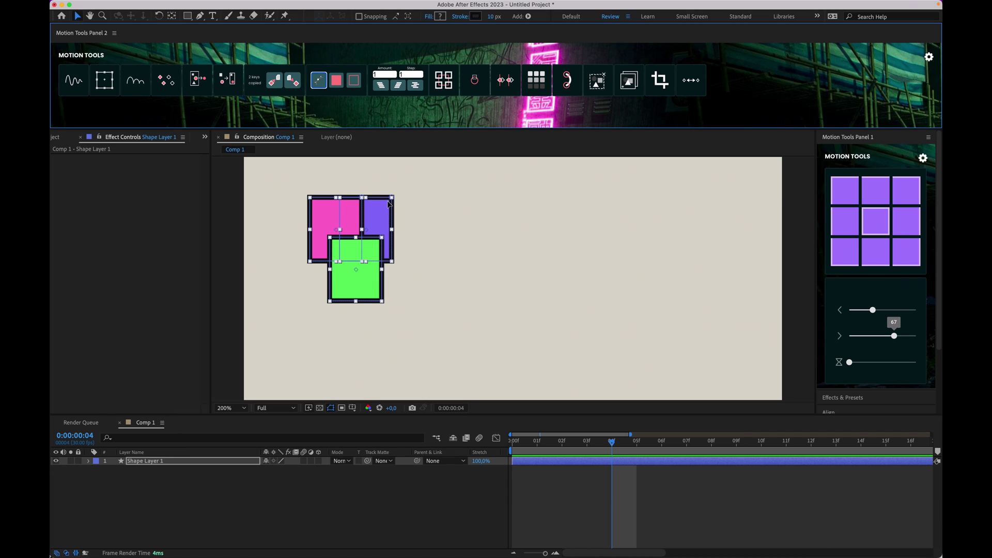
Step: Test-rotate the three shapes about 30° clockwise, then undo the rotation
{"action": "left_click_drag", "start_coordinate": [395, 197], "coordinate": [418, 219]}
{"action": "key", "text": "super+z"}
{"action": "key", "text": "super+z"}
{"action": "key", "text": "super+z"}
{"action": "key", "text": "super+z"}
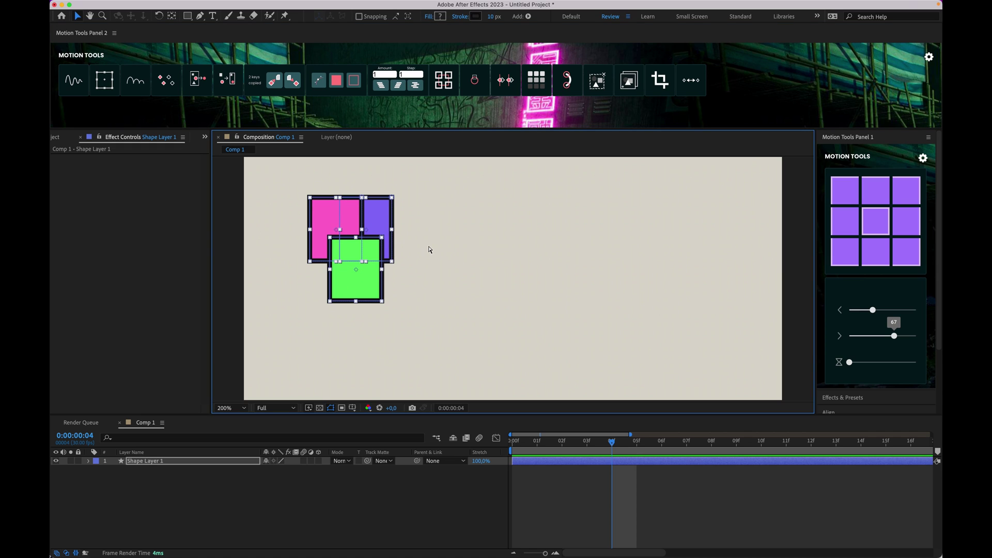
{"action": "key", "text": "super+t"}
Step: Return to frame 0 and explode Shape Layer 1 into separate Rectangle layers
{"action": "left_click", "coordinate": [563, 500]}
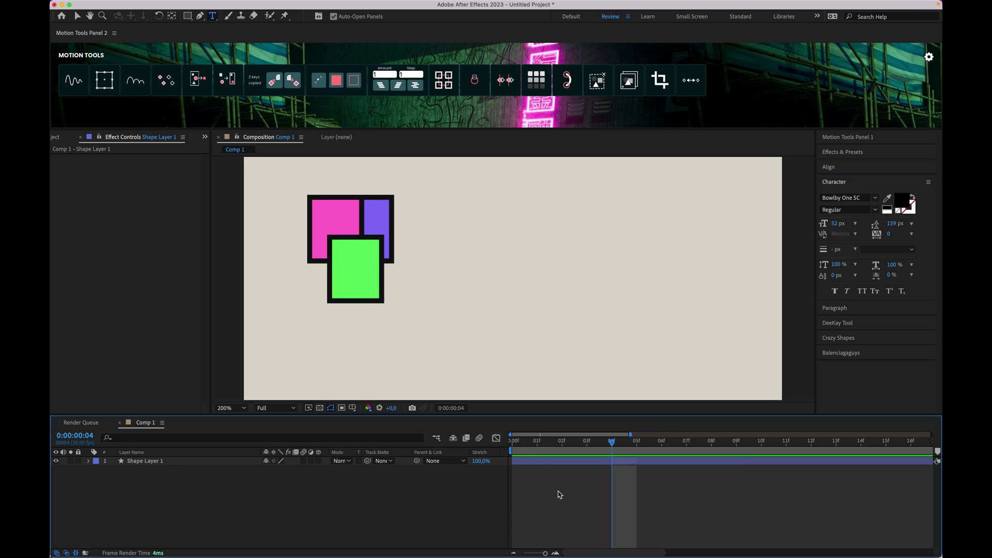
{"action": "left_click", "coordinate": [77, 16]}
{"action": "left_click", "coordinate": [584, 495]}
{"action": "key", "text": "Home"}
{"action": "left_click", "coordinate": [565, 462]}
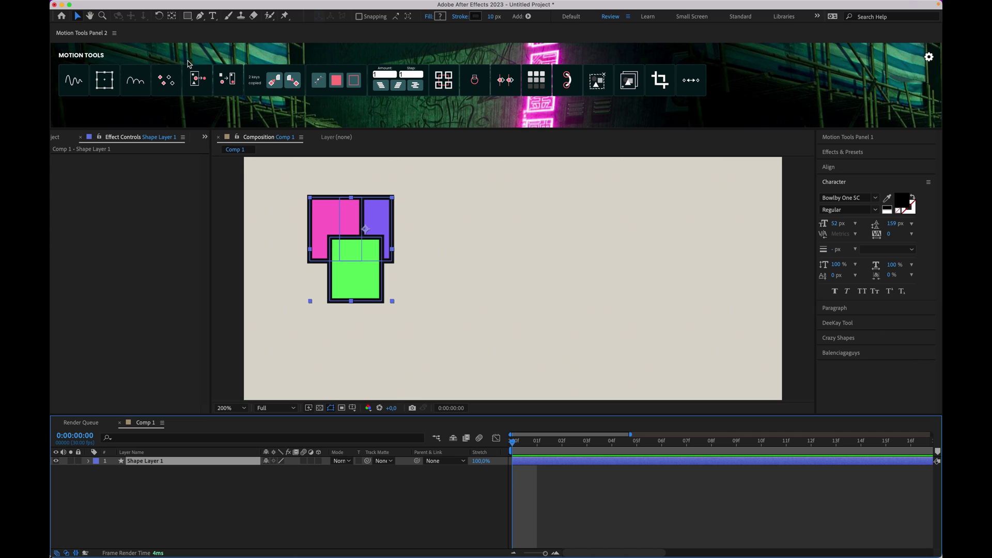
{"action": "left_click", "coordinate": [199, 81]}
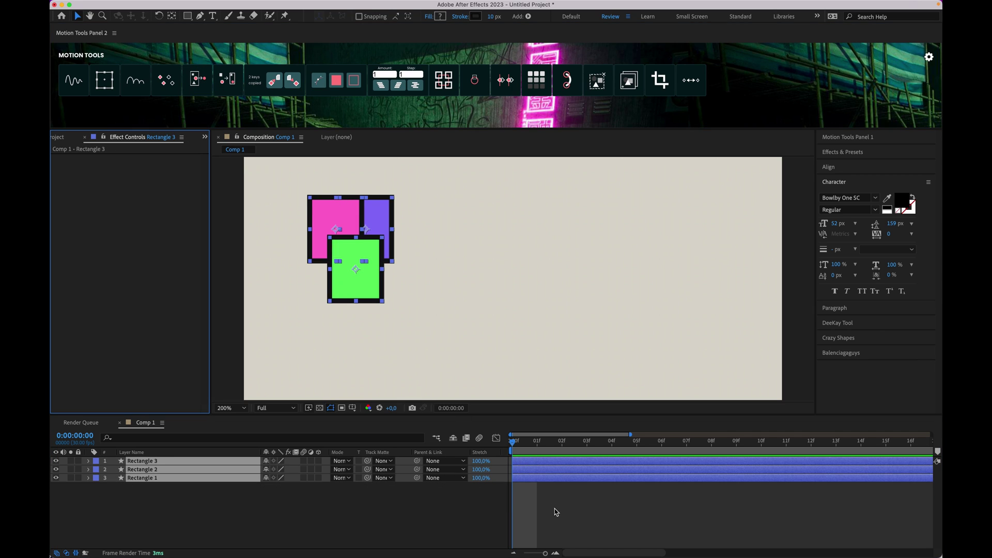
Step: Keyframe all three Rectangle layers' Position to slide right by frame 3, then scrub to preview
{"action": "left_click", "coordinate": [549, 490]}
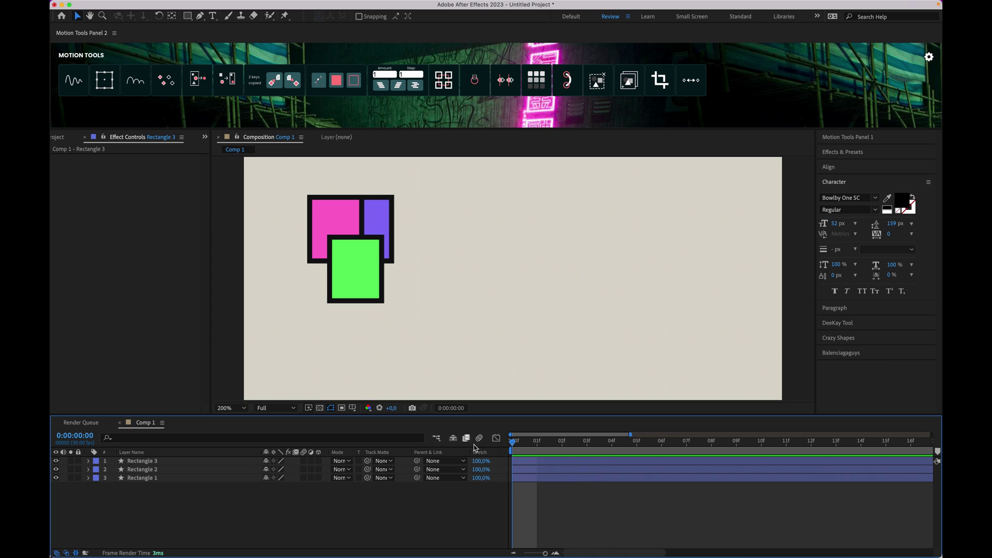
{"action": "left_click", "coordinate": [528, 464]}
{"action": "key", "text": "super+a"}
{"action": "key", "text": "p"}
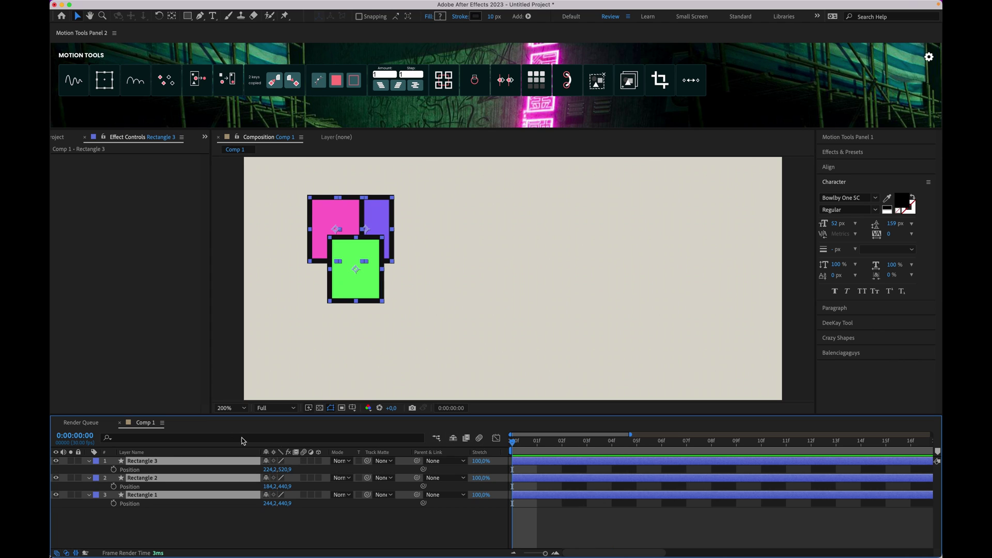
{"action": "left_click", "coordinate": [114, 469]}
{"action": "left_click_drag", "start_coordinate": [561, 440], "coordinate": [590, 439]}
{"action": "key", "text": "shift+Right"}
{"action": "key", "text": "shift+Right"}
{"action": "key", "text": "shift+Right"}
{"action": "key", "text": "shift+Right"}
{"action": "key", "text": "shift+Right"}
{"action": "key", "text": "shift+Right"}
{"action": "key", "text": "shift+Right"}
{"action": "key", "text": "shift+Right"}
{"action": "key", "text": "shift+Right"}
{"action": "key", "text": "shift+Right"}
{"action": "key", "text": "shift+Right"}
{"action": "key", "text": "shift+Right"}
{"action": "key", "text": "shift+Right"}
{"action": "key", "text": "shift+Right"}
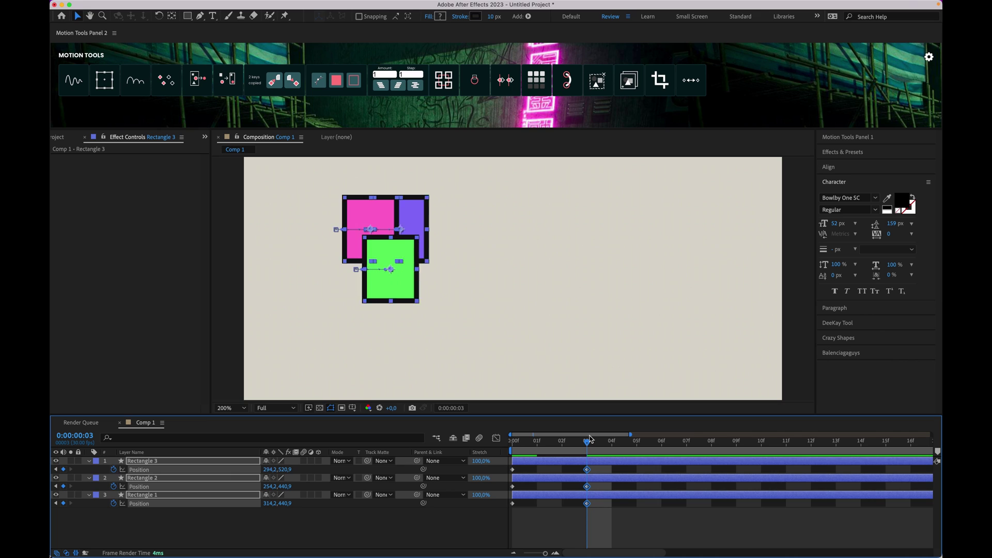
{"action": "left_click", "coordinate": [632, 511]}
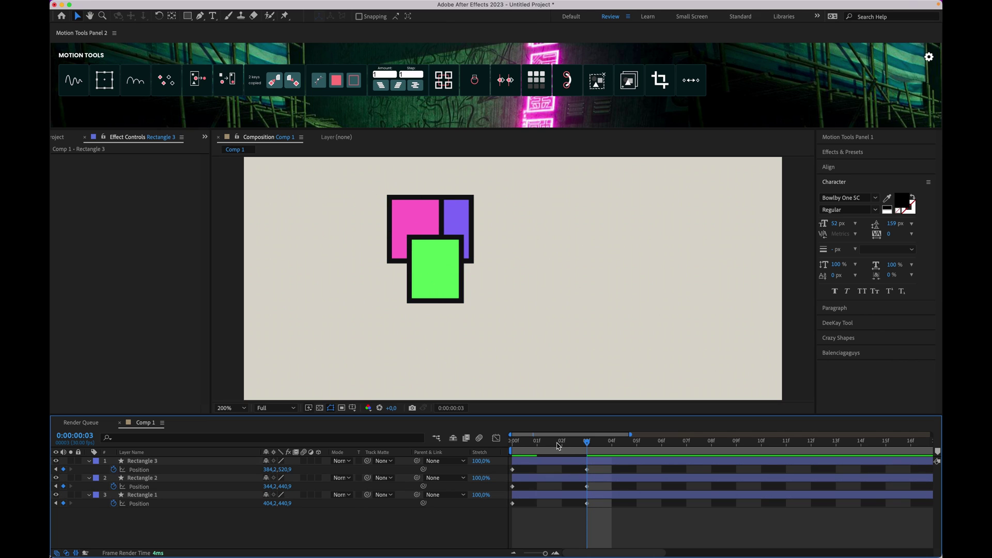
{"action": "left_click_drag", "start_coordinate": [559, 444], "coordinate": [440, 446]}
Step: Try two Motion Tools stagger orders on the six Position keyframes, then undo
{"action": "left_click_drag", "start_coordinate": [612, 512], "coordinate": [474, 452]}
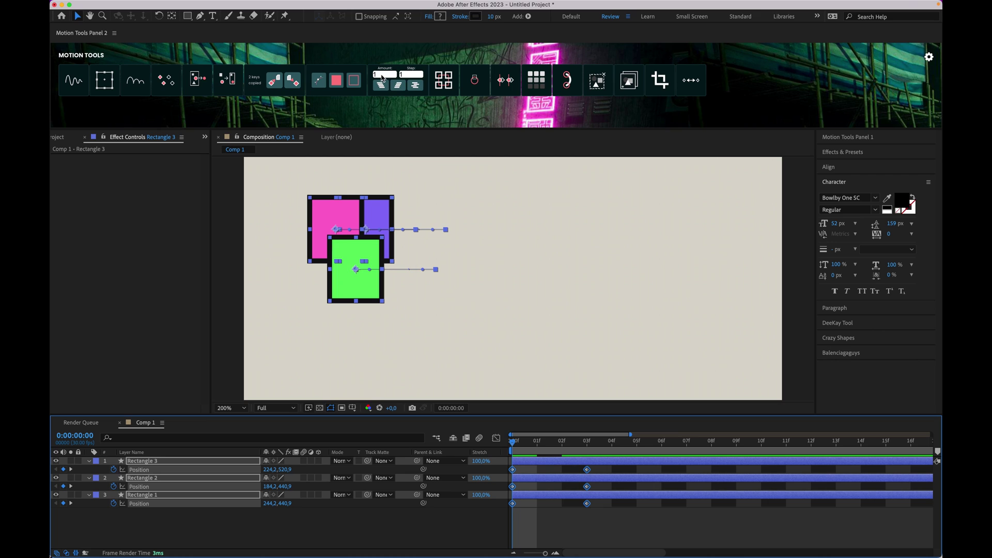
{"action": "left_click", "coordinate": [398, 88]}
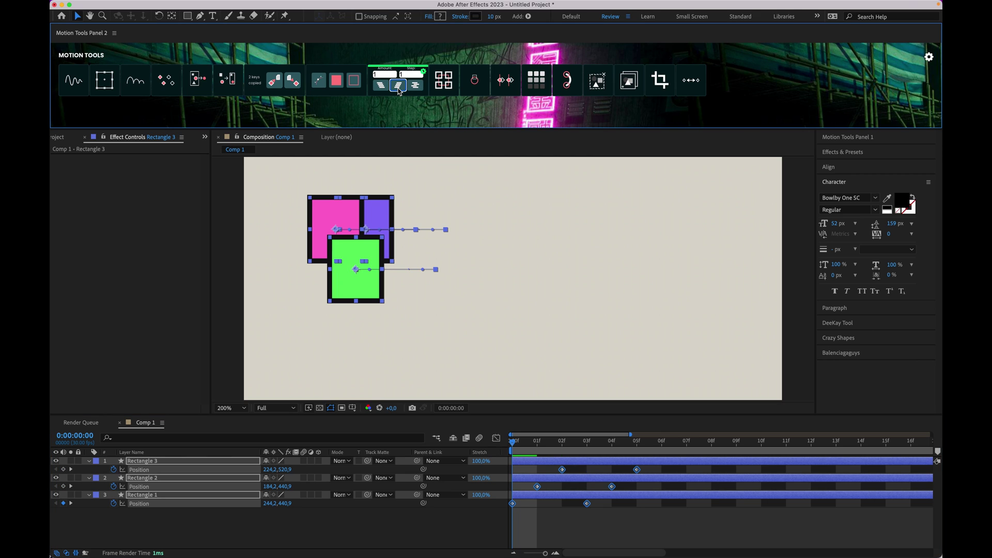
{"action": "left_click", "coordinate": [380, 86]}
{"action": "key", "text": "super+z"}
{"action": "key", "text": "super+z"}
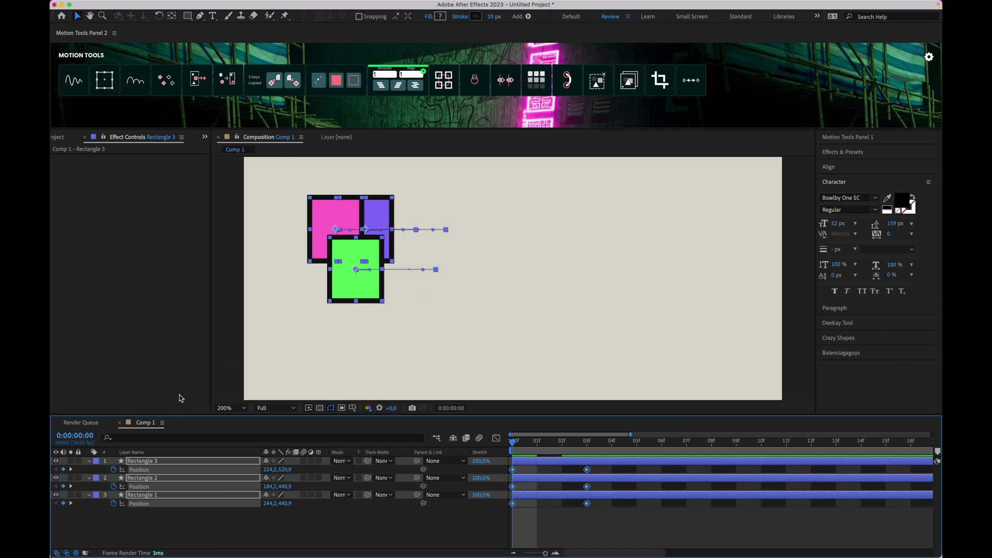
Step: Duplicate the green Rectangle 3 layer
{"action": "left_click", "coordinate": [173, 530]}
{"action": "left_click", "coordinate": [147, 461]}
{"action": "key", "text": "ctrl+d"}
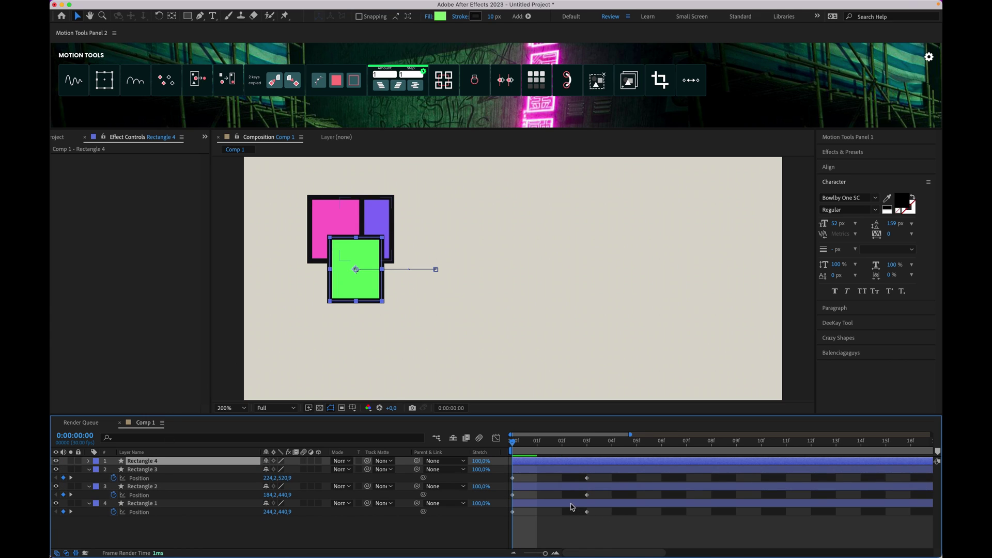
Step: Stagger all Position keyframes one frame apart, then undo the stagger
{"action": "key", "text": "p"}
{"action": "left_click_drag", "start_coordinate": [600, 523], "coordinate": [500, 462]}
{"action": "left_click", "coordinate": [412, 74]}
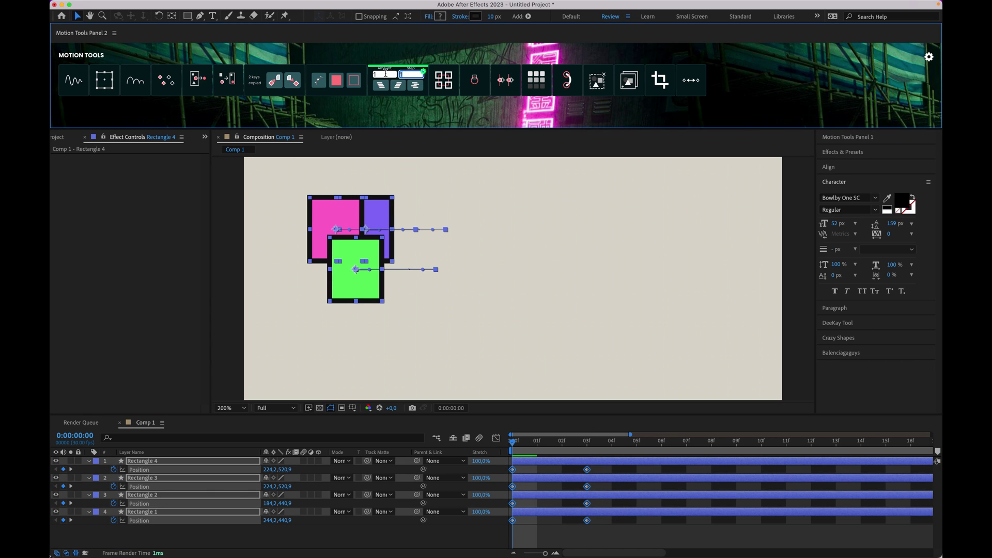
{"action": "left_click", "coordinate": [381, 86]}
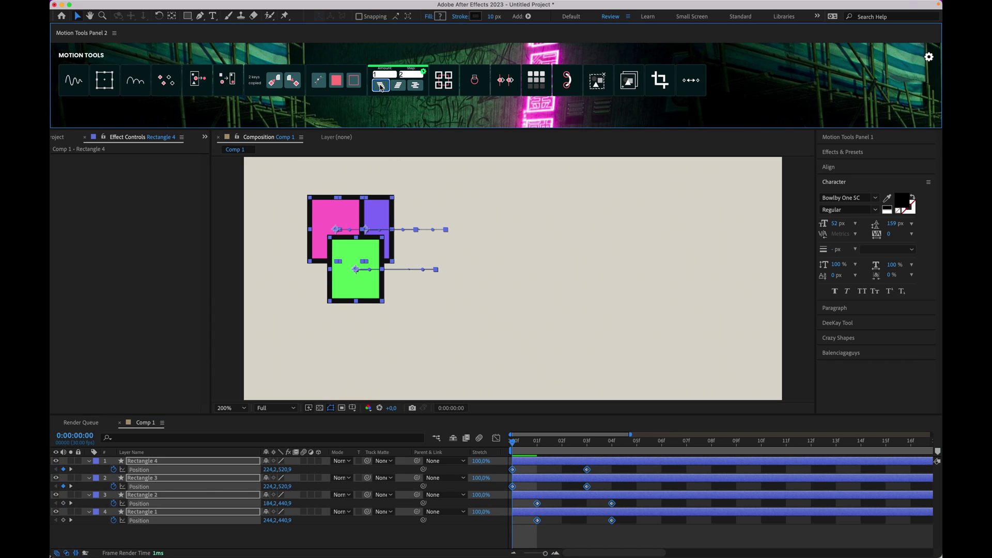
{"action": "key", "text": "ctrl+z"}
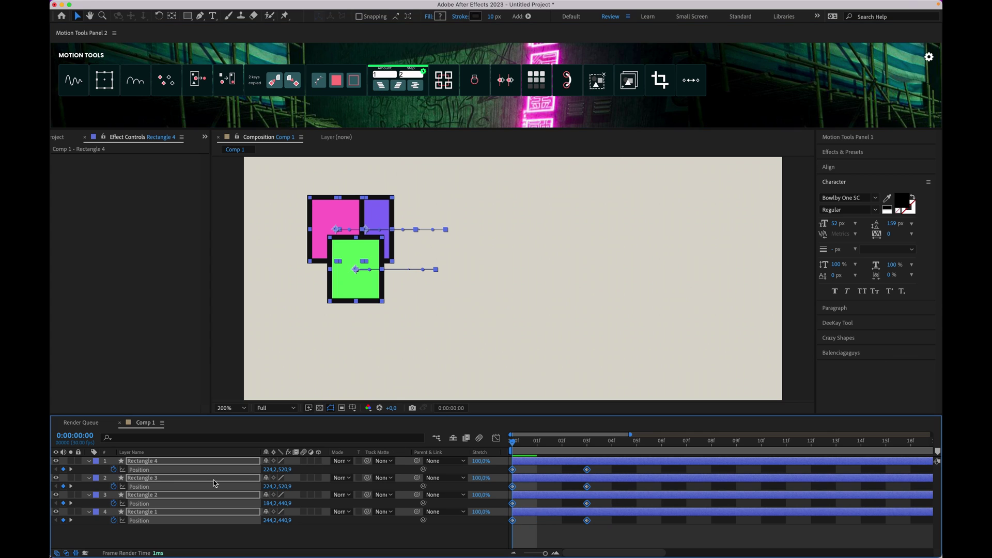
Step: Duplicate the four rectangle layers, Rectangle 4 down to Rectangle 1, making eight
{"action": "left_click", "coordinate": [158, 528]}
{"action": "left_click", "coordinate": [154, 461]}
{"action": "left_click", "coordinate": [142, 512], "text": "shift"}
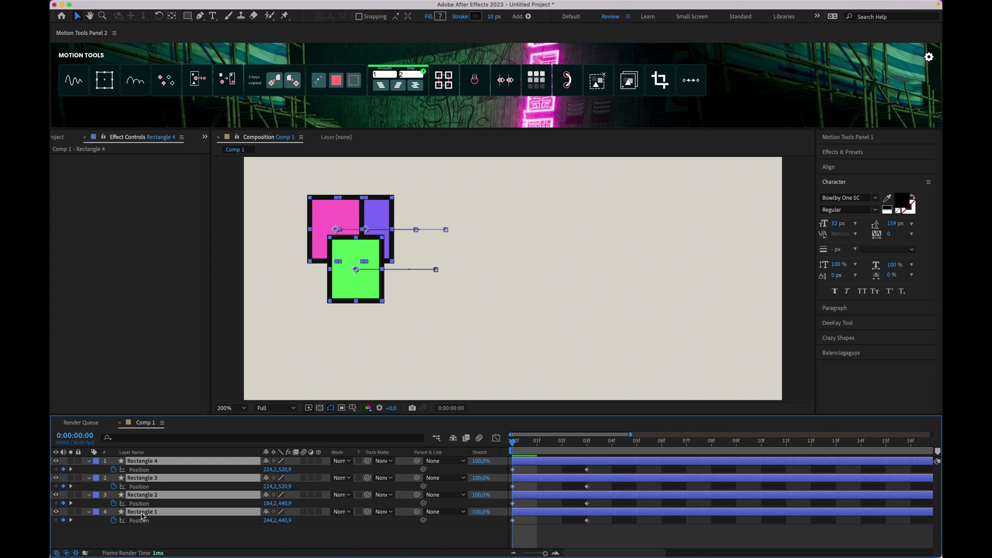
{"action": "key", "text": "ctrl+d"}
Step: Enlarge the timeline, select all eight rectangle layers, and offset them in 3-frame steps
{"action": "key", "text": "p"}
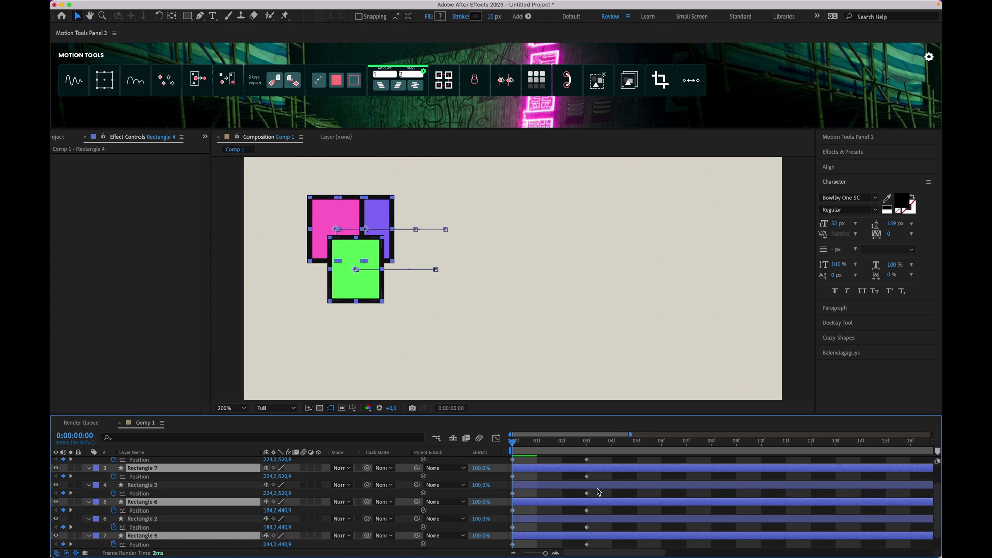
{"action": "scroll", "coordinate": [577, 518], "scroll_direction": "down", "scroll_amount": 3}
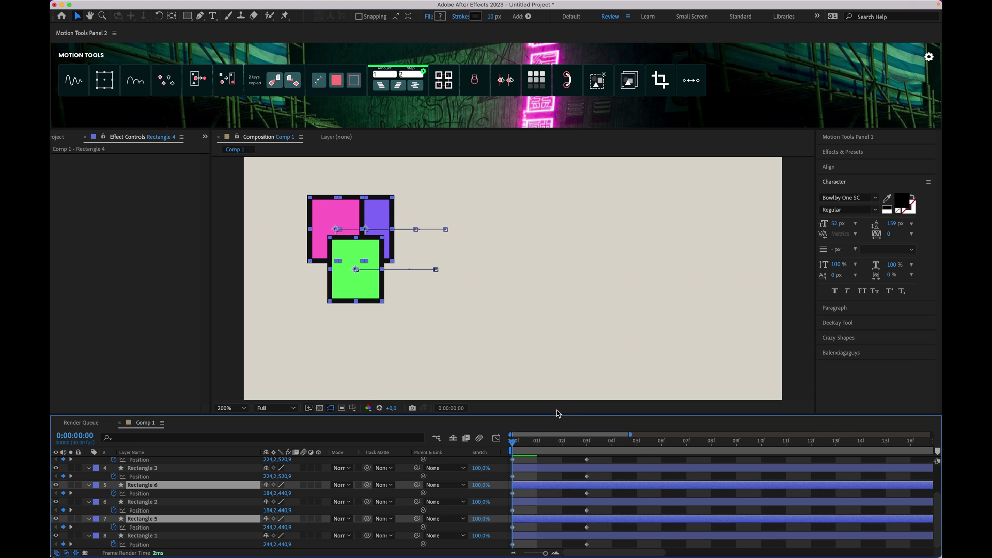
{"action": "left_click_drag", "start_coordinate": [557, 414], "coordinate": [557, 311]}
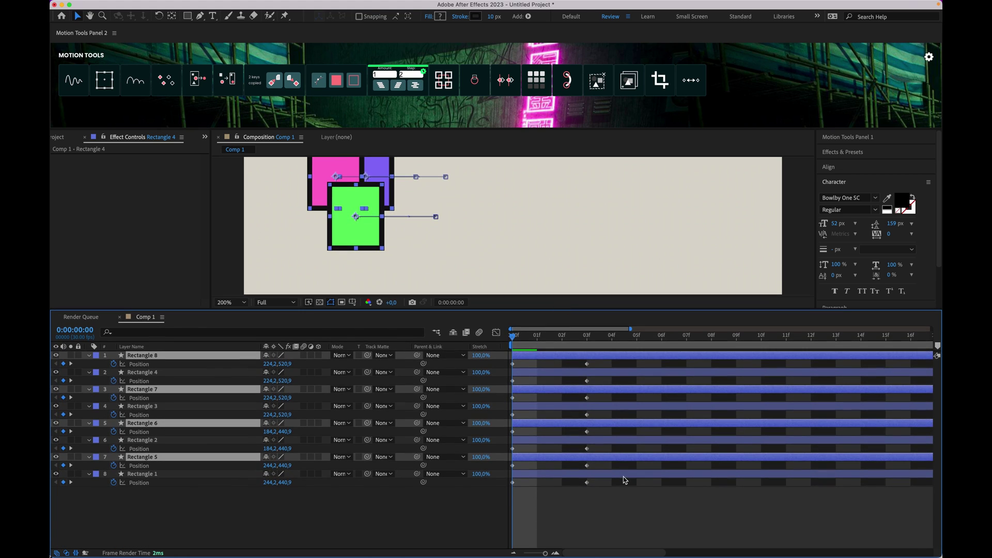
{"action": "left_click", "coordinate": [625, 507]}
{"action": "left_click", "coordinate": [585, 476]}
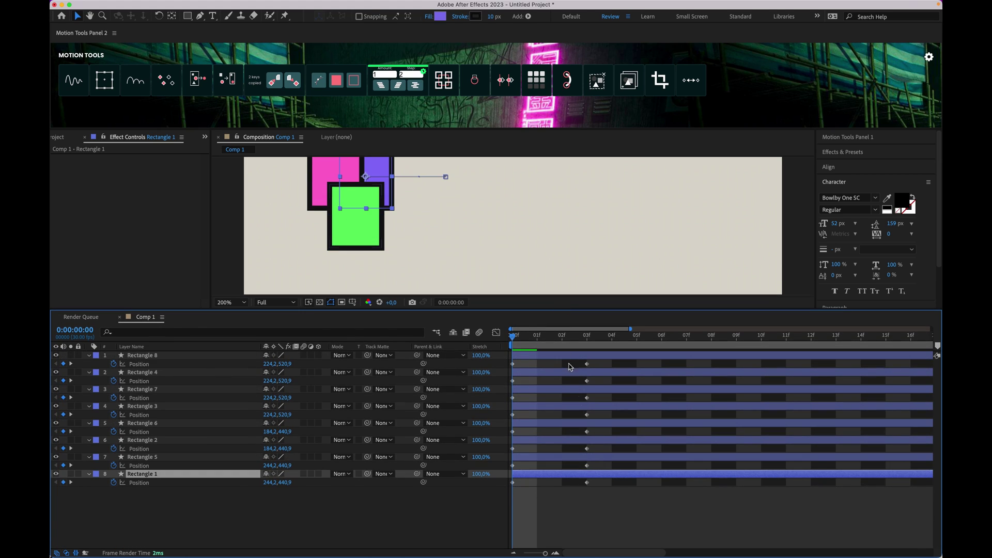
{"action": "left_click", "coordinate": [550, 357], "text": "shift"}
{"action": "left_click", "coordinate": [401, 75]}
{"action": "left_click", "coordinate": [380, 85]}
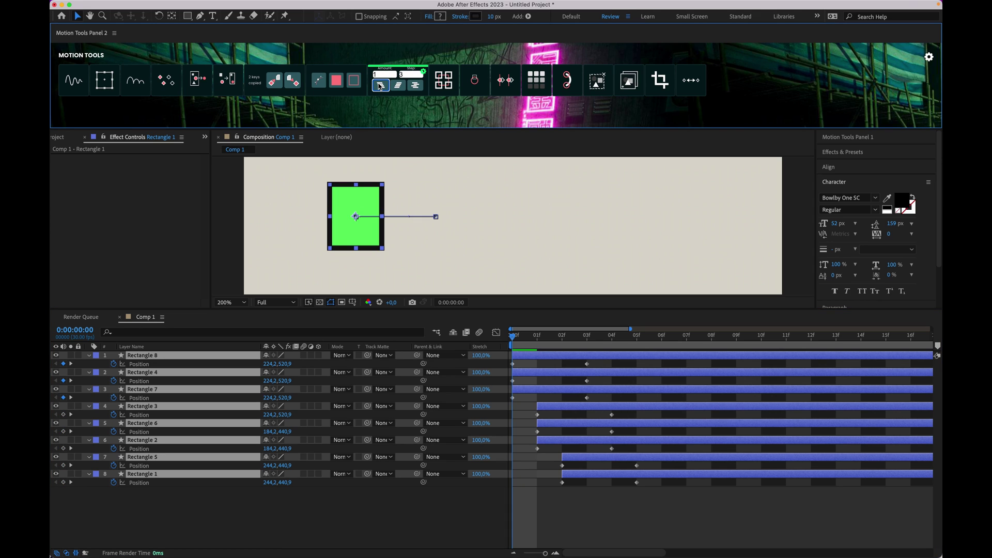
Step: Try other Motion Tools orderings for the eight layers' time offsets
{"action": "left_click", "coordinate": [398, 86]}
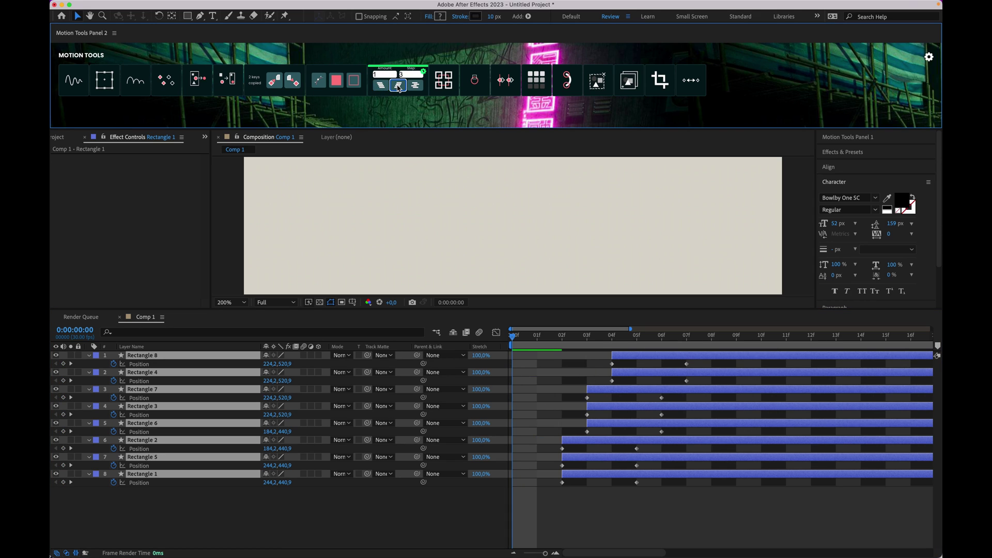
{"action": "left_click", "coordinate": [415, 86]}
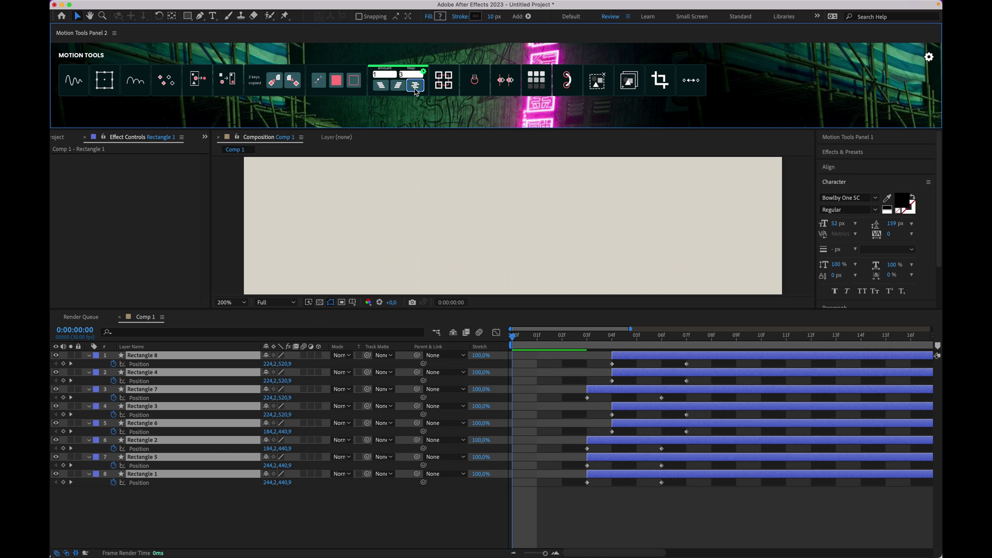
{"action": "left_click", "coordinate": [415, 88]}
{"action": "left_click", "coordinate": [415, 88]}
{"action": "left_click", "coordinate": [415, 88]}
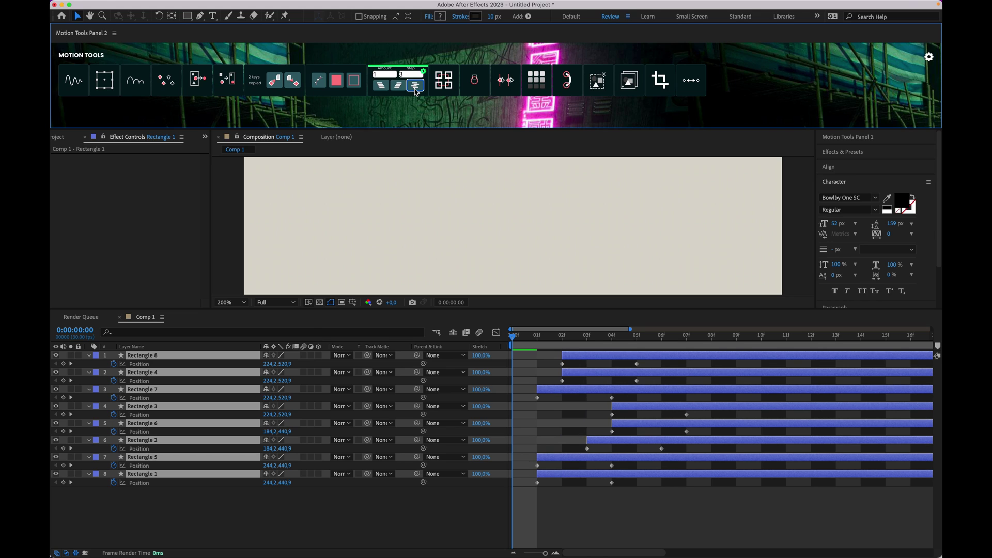
Step: Arrange the layers into a staircase with lower groups pushed later, then delete all eight
{"action": "left_click", "coordinate": [381, 86]}
{"action": "left_click", "coordinate": [386, 88]}
{"action": "left_click", "coordinate": [385, 88]}
{"action": "left_click", "coordinate": [385, 88]}
{"action": "left_click", "coordinate": [385, 87]}
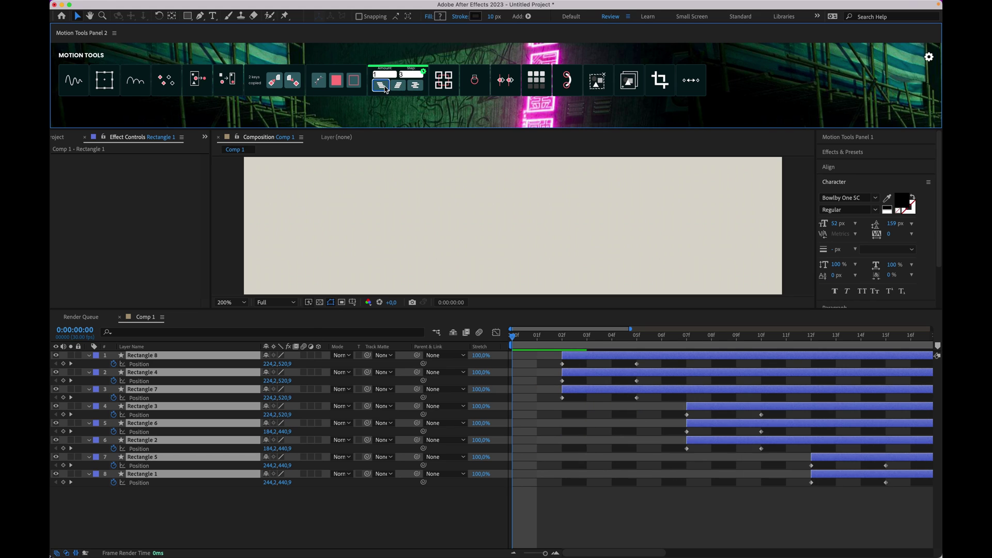
{"action": "left_click", "coordinate": [385, 87]}
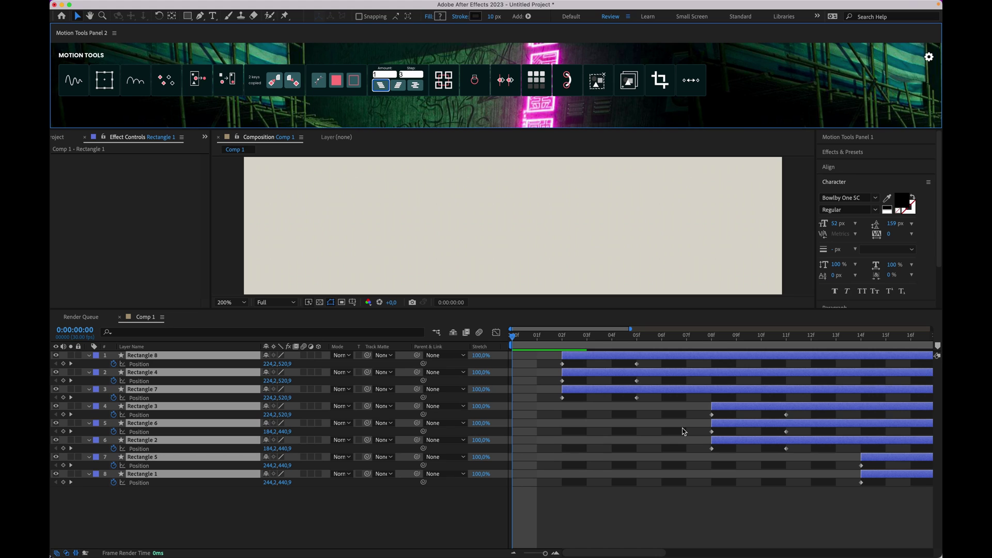
{"action": "left_click", "coordinate": [600, 473]}
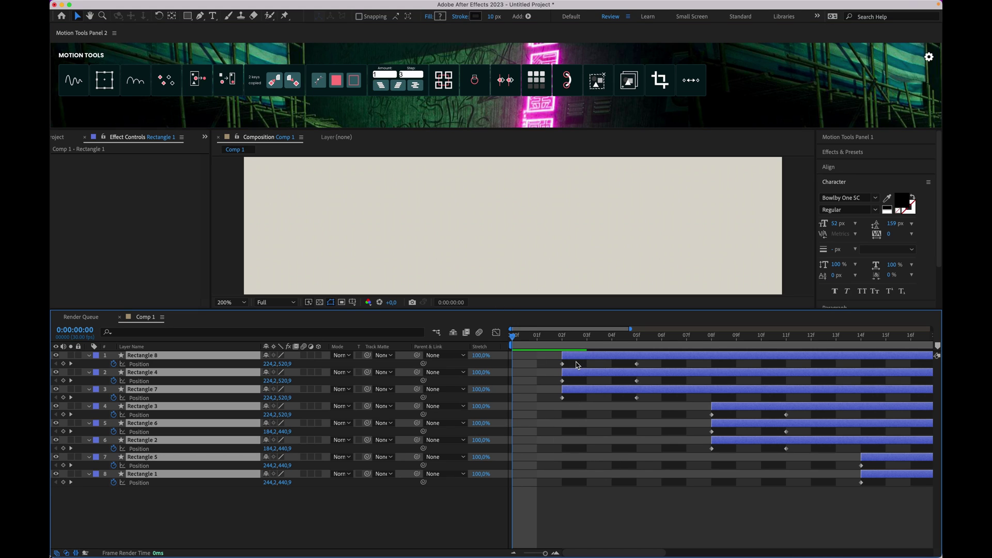
{"action": "key", "text": "Delete"}
Step: Enlarge the viewer and draw a closed four-point Pen path as a filled shape
{"action": "left_click_drag", "start_coordinate": [526, 308], "coordinate": [525, 429]}
{"action": "left_click", "coordinate": [200, 16]}
{"action": "left_click", "coordinate": [411, 259]}
{"action": "left_click", "coordinate": [479, 315]}
{"action": "left_click", "coordinate": [640, 215]}
{"action": "left_click", "coordinate": [634, 314]}
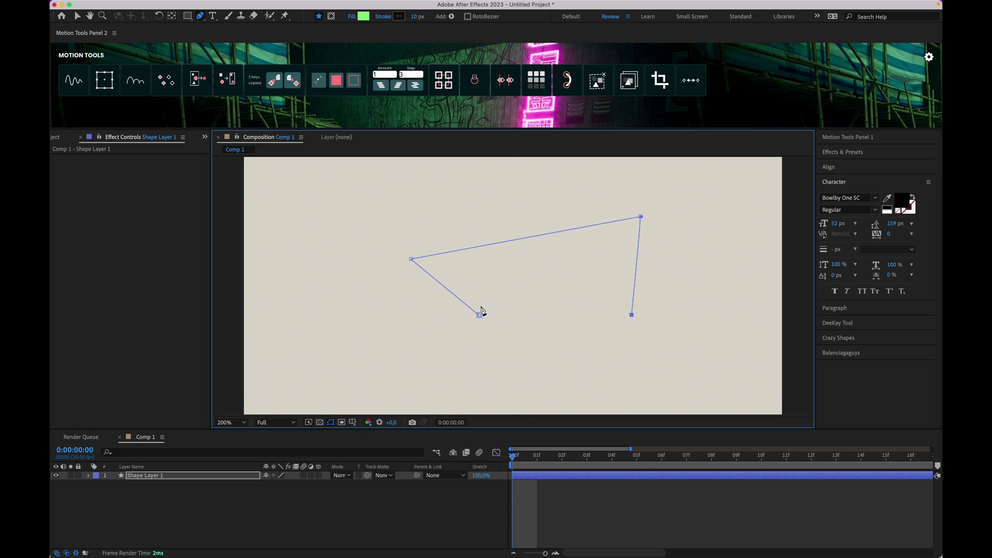
{"action": "left_click", "coordinate": [480, 316]}
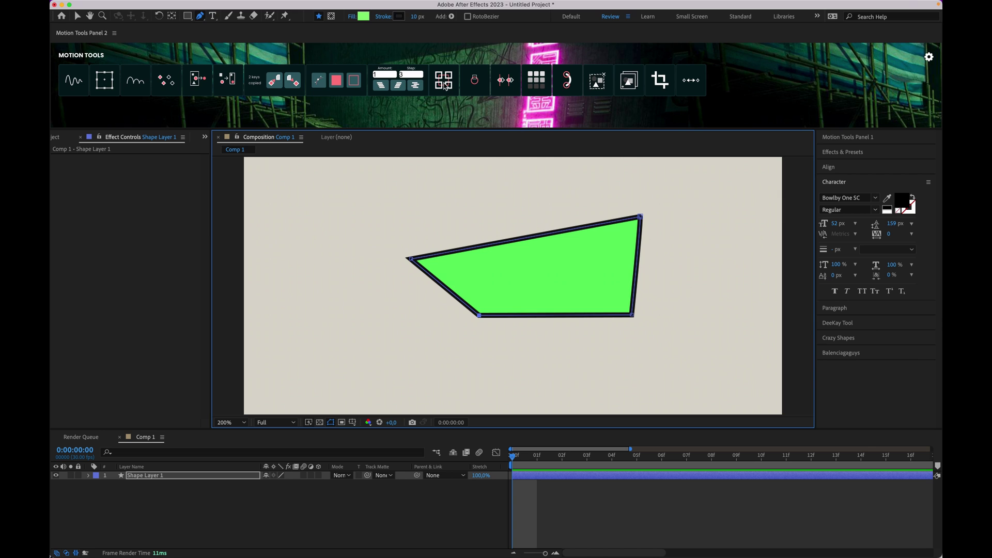
Step: Add Motion Tools vertex controllers, test-move the shape, then undo the controllers
{"action": "left_click", "coordinate": [444, 84]}
{"action": "key", "text": "v"}
{"action": "left_click_drag", "start_coordinate": [656, 230], "coordinate": [534, 207]}
{"action": "key", "text": "ctrl+z"}
{"action": "key", "text": "ctrl+z"}
{"action": "key", "text": "ctrl+z"}
{"action": "key", "text": "ctrl+z"}
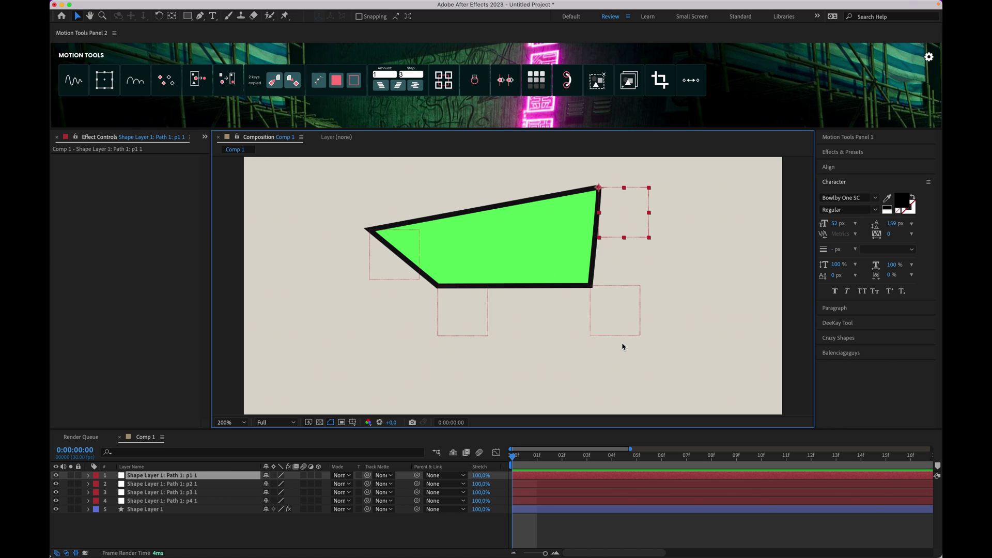
Step: Create a Motion Tools trace layer following the green shape's path
{"action": "left_click", "coordinate": [475, 82]}
{"action": "left_click", "coordinate": [566, 502]}
{"action": "key", "text": "g"}
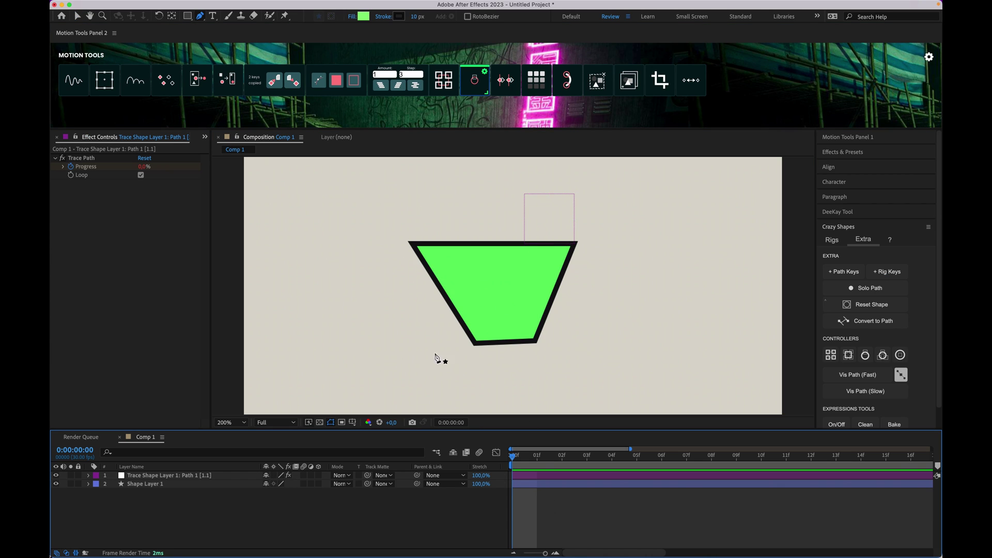
{"action": "key", "text": "v"}
Step: Set the Trace Shape layer's Trace Path Progress to 100%
{"action": "left_click", "coordinate": [547, 222]}
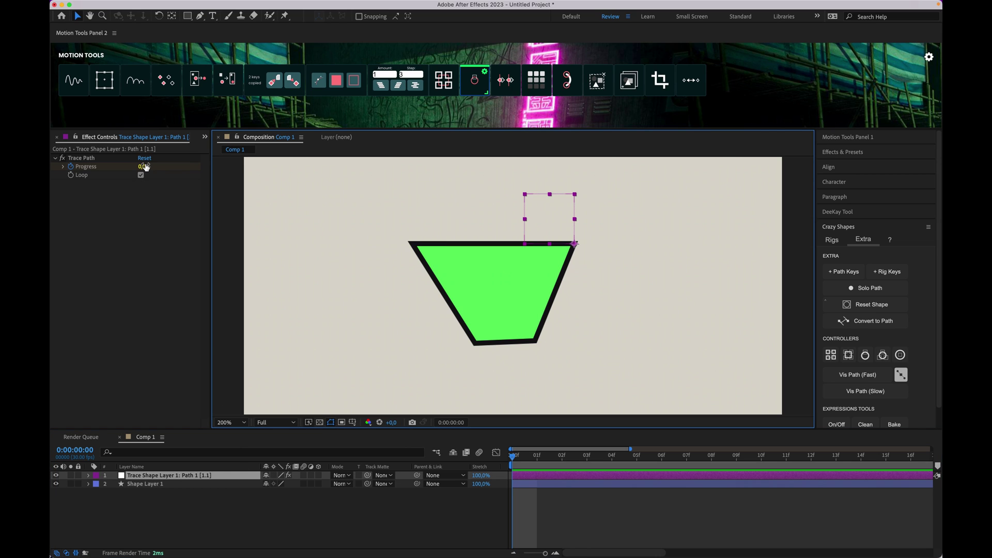
{"action": "left_click", "coordinate": [145, 166]}
{"action": "mouse_move", "coordinate": [145, 166]}
{"action": "left_mouse_down"}
{"action": "mouse_move", "coordinate": [229, 174]}
{"action": "mouse_move", "coordinate": [212, 177]}
{"action": "mouse_move", "coordinate": [227, 168]}
{"action": "mouse_move", "coordinate": [176, 154]}
{"action": "mouse_move", "coordinate": [241, 155]}
{"action": "left_mouse_up"}
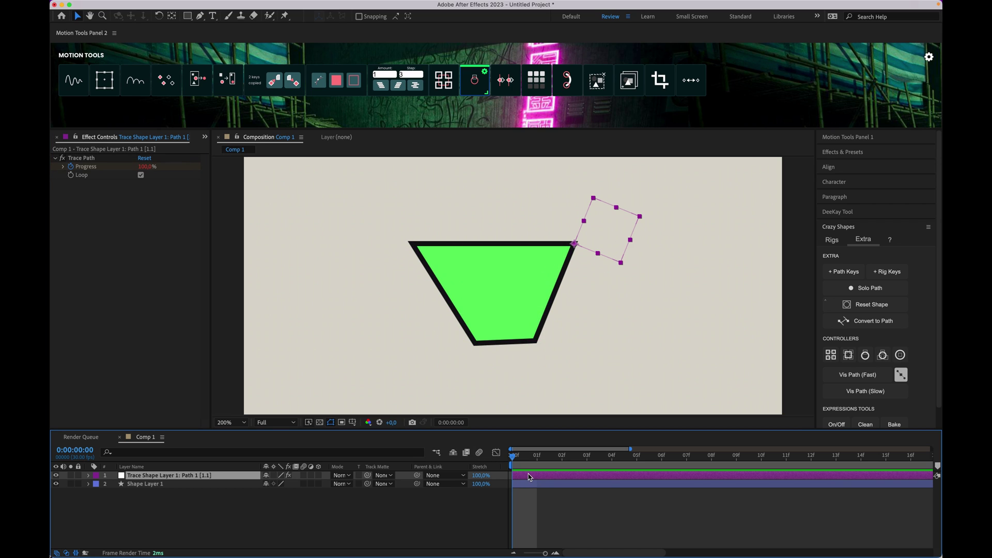
Step: Clear the old layers, draw a green rectangle and start keyframing its Position
{"action": "key", "text": "Delete"}
{"action": "key", "text": "Delete"}
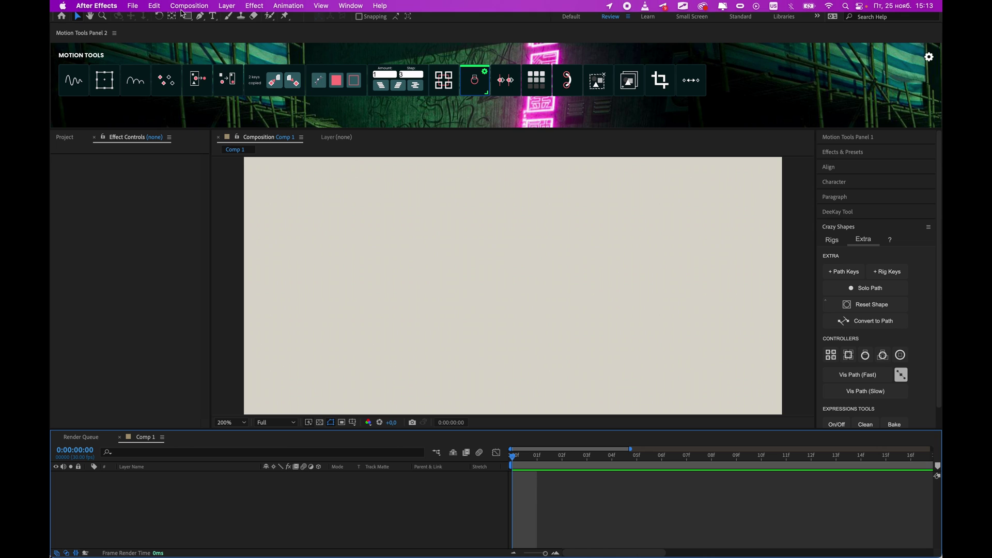
{"action": "left_click", "coordinate": [187, 16]}
{"action": "left_click_drag", "start_coordinate": [348, 219], "coordinate": [411, 250]}
{"action": "key", "text": "p"}
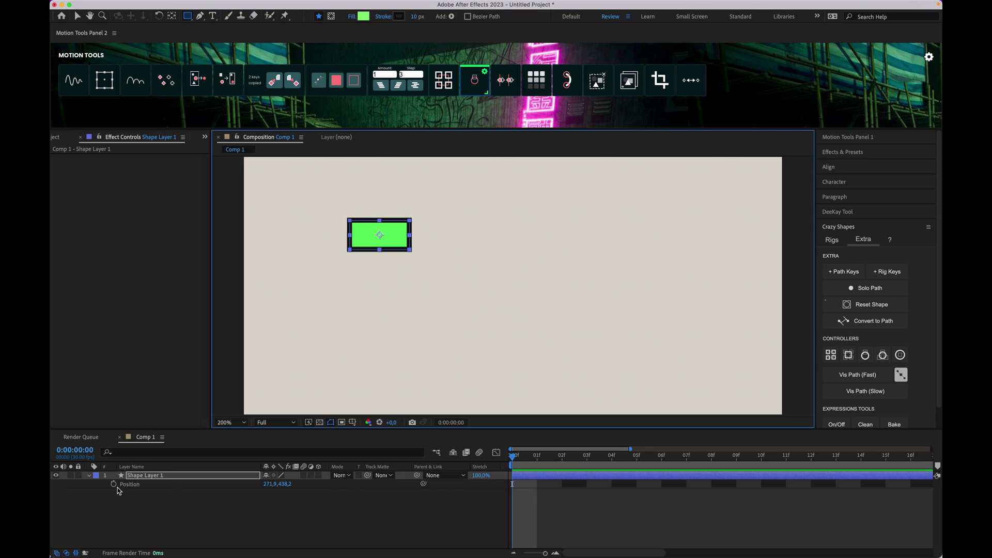
{"action": "left_click", "coordinate": [115, 486]}
Step: Add Position keyframes at 04f, 06f, 09f and 11f by nudging the rectangle around
{"action": "left_click", "coordinate": [611, 457]}
{"action": "key", "text": "shift+Right"}
{"action": "key", "text": "shift+Right"}
{"action": "key", "text": "shift+Right"}
{"action": "key", "text": "shift+Right"}
{"action": "key", "text": "shift+Right"}
{"action": "key", "text": "shift+Right"}
{"action": "key", "text": "shift+Right"}
{"action": "key", "text": "shift+Right"}
{"action": "key", "text": "shift+Right"}
{"action": "key", "text": "shift+Down"}
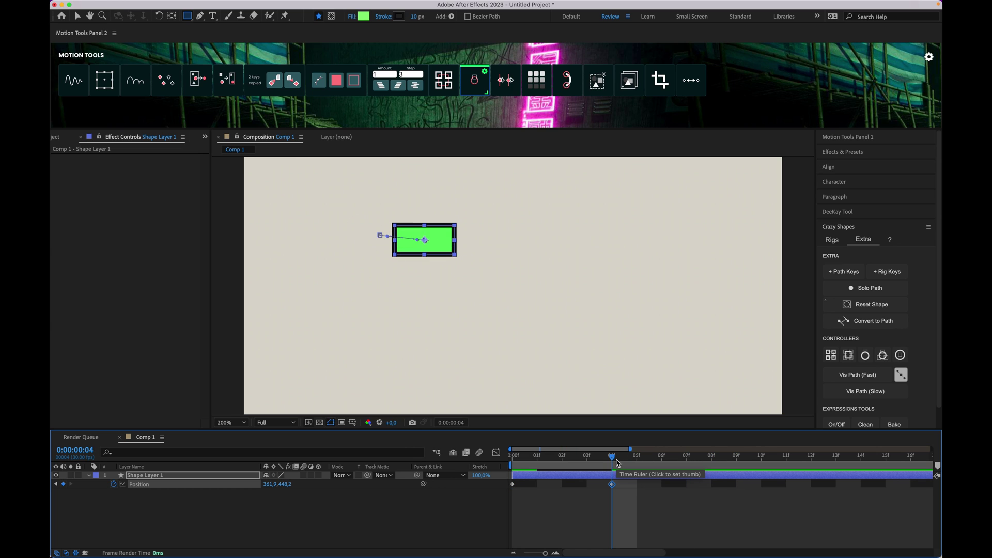
{"action": "left_click", "coordinate": [667, 465]}
{"action": "key", "text": "shift+Down"}
{"action": "key", "text": "shift+Down"}
{"action": "key", "text": "shift+Down"}
{"action": "key", "text": "shift+Down"}
{"action": "key", "text": "shift+Down"}
{"action": "key", "text": "shift+Down"}
{"action": "key", "text": "shift+Down"}
{"action": "key", "text": "shift+Down"}
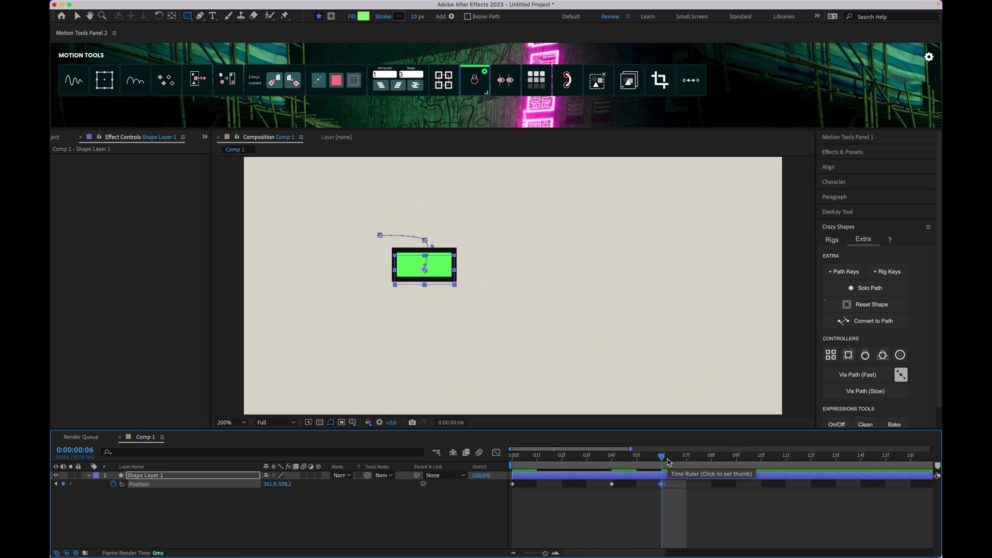
{"action": "left_click", "coordinate": [749, 457]}
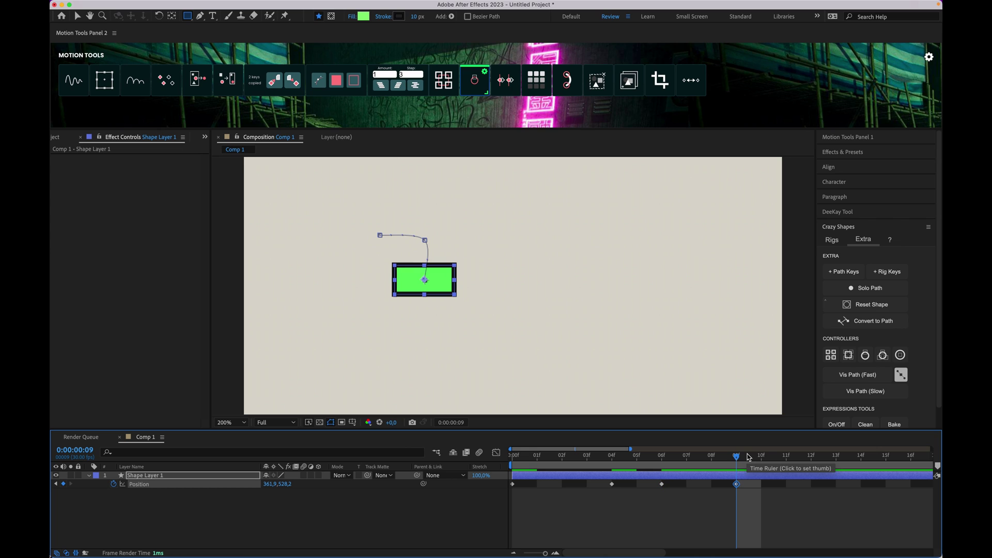
{"action": "key", "text": "shift+Up"}
{"action": "key", "text": "shift+Up"}
{"action": "key", "text": "shift+Right"}
{"action": "key", "text": "shift+Right"}
{"action": "key", "text": "shift+Right"}
{"action": "key", "text": "shift+Right"}
{"action": "key", "text": "shift+Right"}
{"action": "key", "text": "shift+Right"}
{"action": "key", "text": "shift+Right"}
{"action": "key", "text": "shift+Right"}
{"action": "key", "text": "shift+Right"}
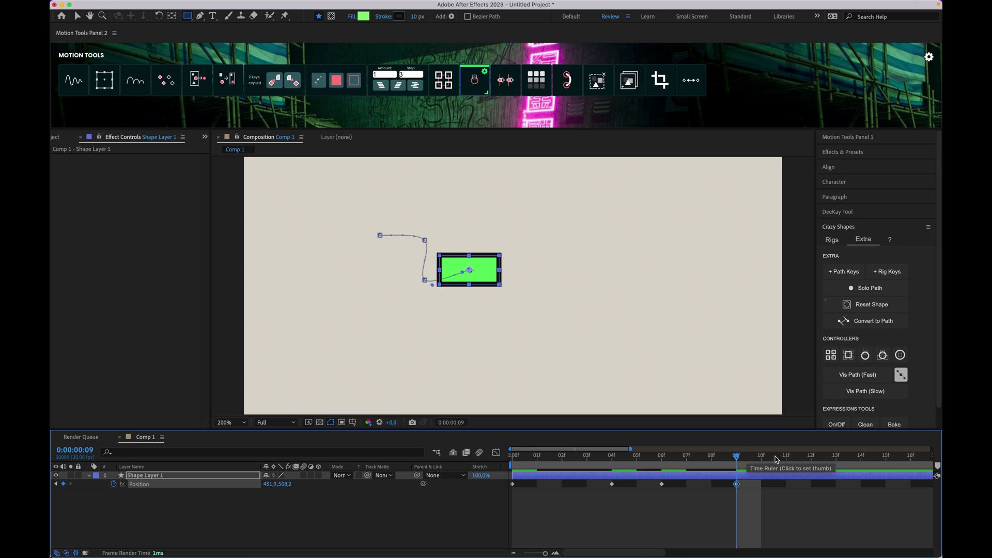
{"action": "left_click", "coordinate": [783, 456]}
{"action": "key", "text": "shift+Down"}
{"action": "key", "text": "shift+Down"}
{"action": "key", "text": "shift+Down"}
{"action": "key", "text": "shift+Down"}
{"action": "key", "text": "shift+Down"}
{"action": "key", "text": "shift+Down"}
{"action": "key", "text": "shift+Down"}
{"action": "key", "text": "shift+Down"}
{"action": "key", "text": "shift+Down"}
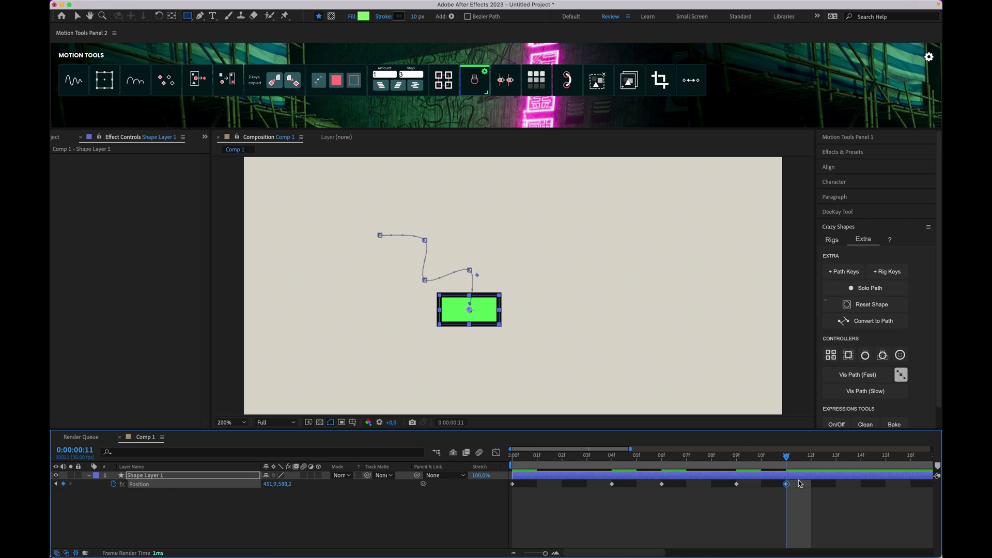
Step: Compress the five keyframes to end near frame 4, then space them evenly in time
{"action": "left_click_drag", "start_coordinate": [817, 504], "coordinate": [514, 488]}
{"action": "left_click_drag", "start_coordinate": [786, 483], "coordinate": [606, 488]}
{"action": "left_click_drag", "start_coordinate": [549, 463], "coordinate": [499, 457]}
{"action": "left_click", "coordinate": [508, 80]}
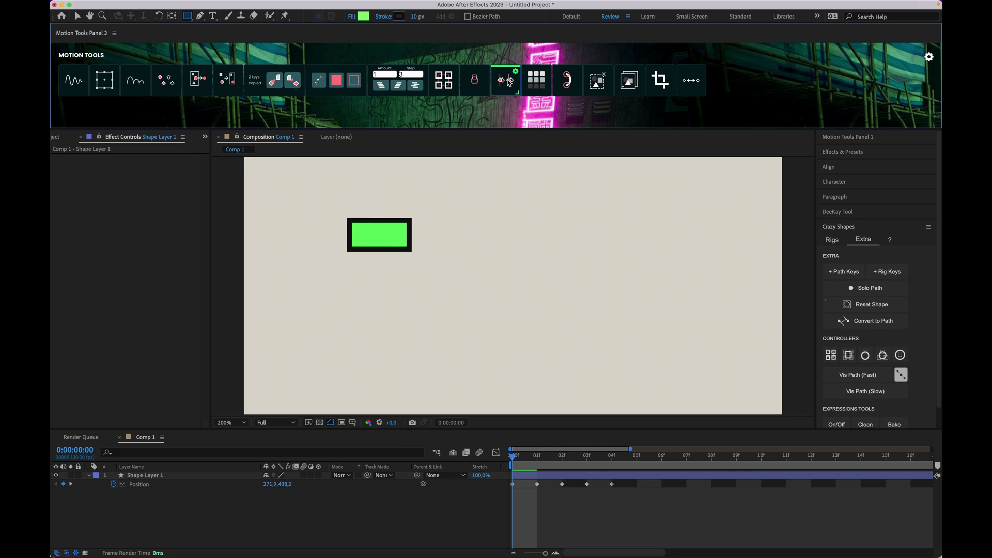
{"action": "left_click_drag", "start_coordinate": [521, 462], "coordinate": [518, 450]}
Step: Compare with and without even spacing, loop the preview, then delete the rectangle layer
{"action": "key", "text": "super+z"}
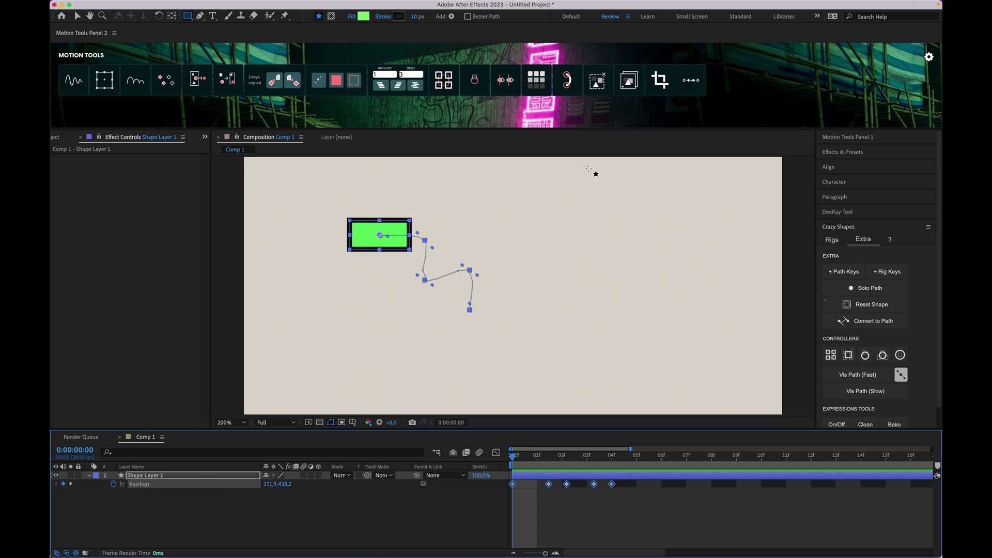
{"action": "left_click", "coordinate": [507, 81]}
{"action": "left_click", "coordinate": [568, 456]}
{"action": "key", "text": "space"}
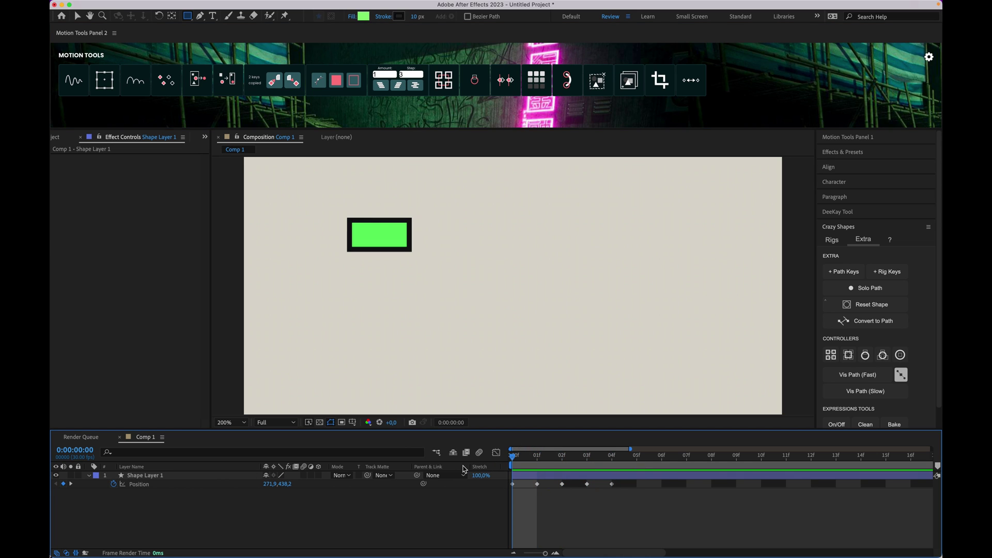
{"action": "left_click", "coordinate": [557, 476]}
{"action": "key", "text": "Delete"}
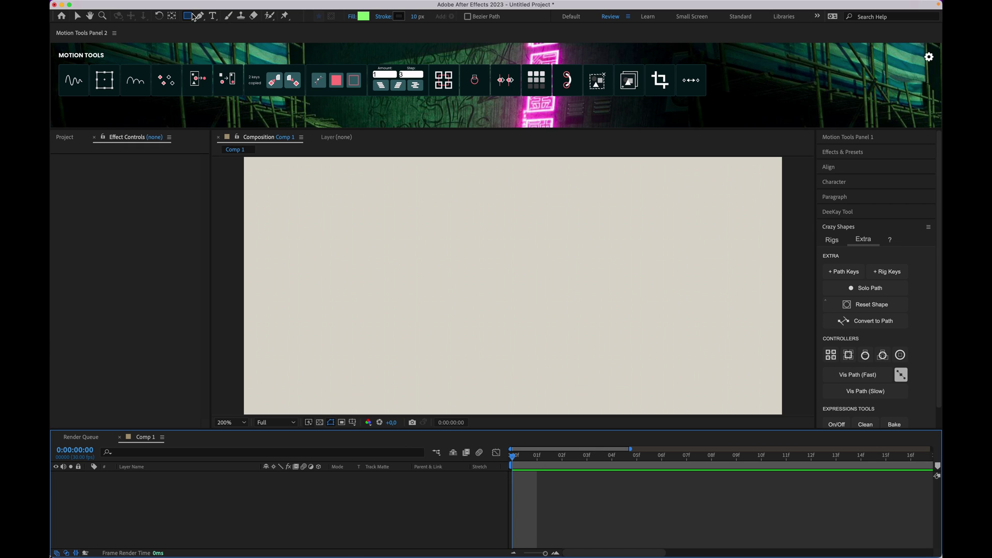
Step: Draw a green rectangle and a pink-filled ellipse to its right
{"action": "left_click_drag", "start_coordinate": [363, 199], "coordinate": [440, 258]}
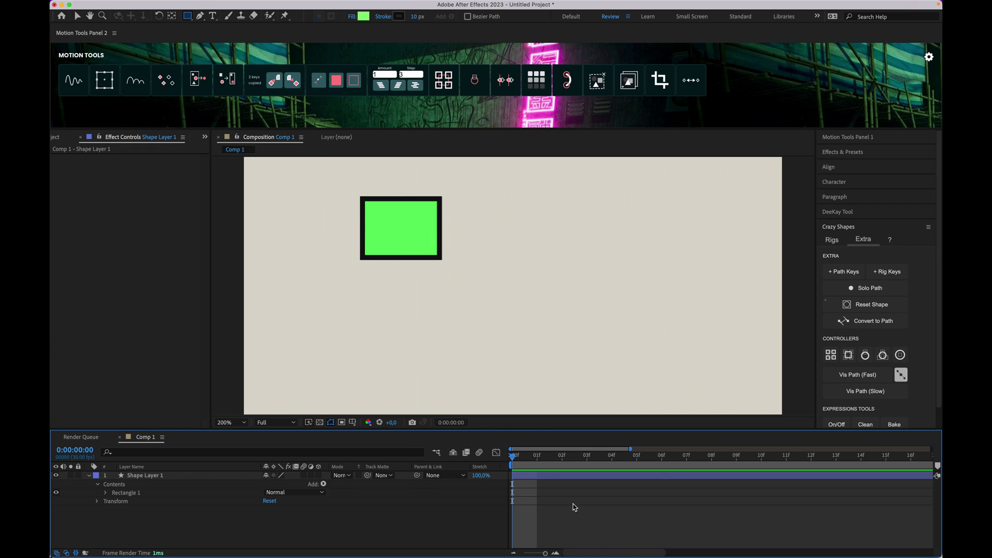
{"action": "left_click_drag", "start_coordinate": [195, 14], "coordinate": [227, 45]}
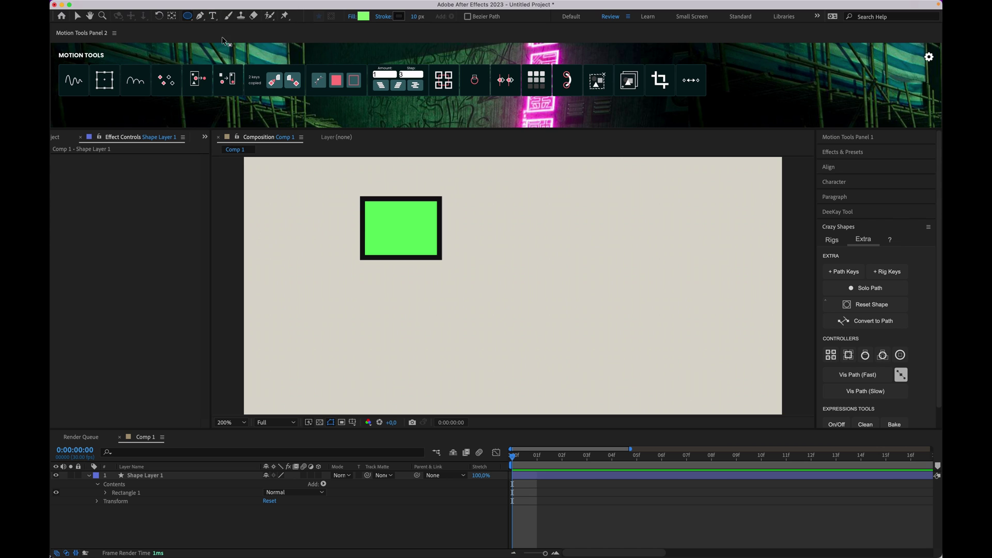
{"action": "left_click", "coordinate": [365, 17]}
{"action": "left_click", "coordinate": [342, 362]}
{"action": "left_click", "coordinate": [422, 347]}
{"action": "mouse_move", "coordinate": [529, 244]}
{"action": "left_mouse_down"}
{"action": "mouse_move", "coordinate": [581, 258]}
{"action": "mouse_move", "coordinate": [614, 344]}
{"action": "left_mouse_up"}
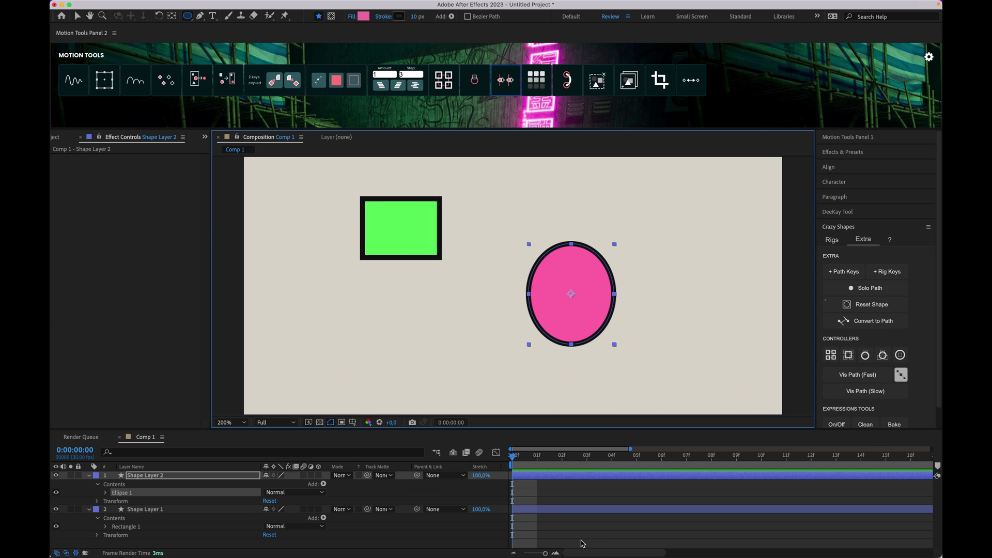
Step: Draw a blue-filled star in the upper right with the Star tool
{"action": "left_click", "coordinate": [538, 489]}
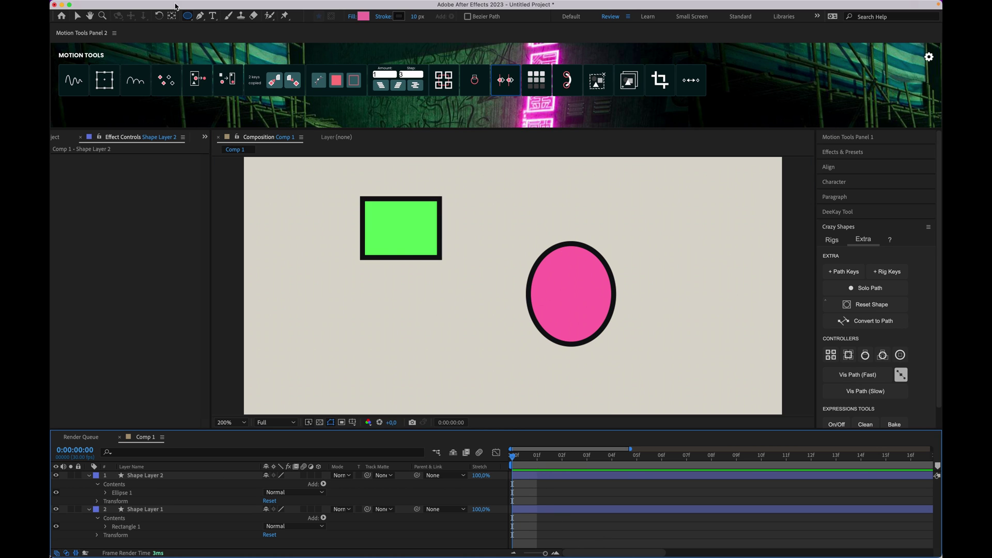
{"action": "left_click", "coordinate": [189, 17]}
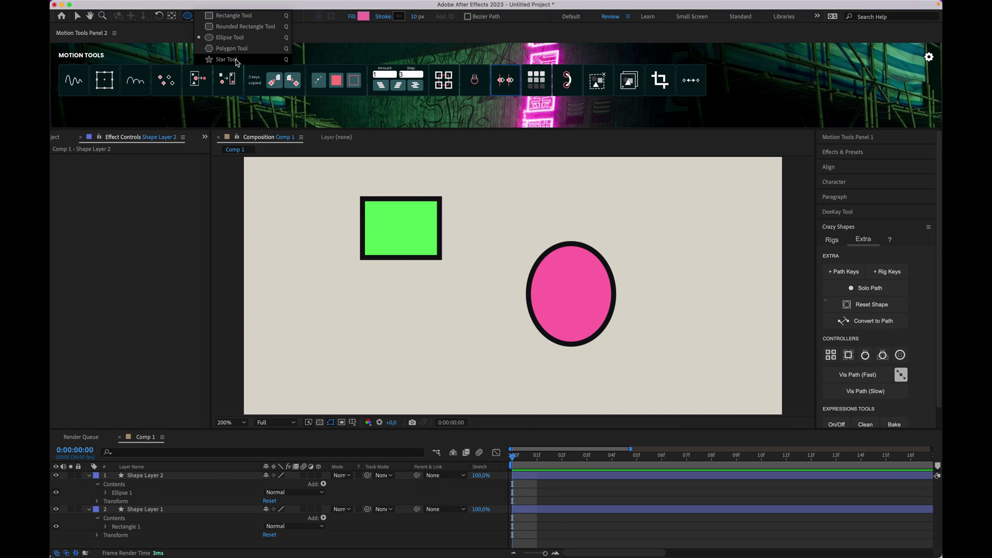
{"action": "left_click", "coordinate": [226, 59]}
{"action": "left_click", "coordinate": [364, 17]}
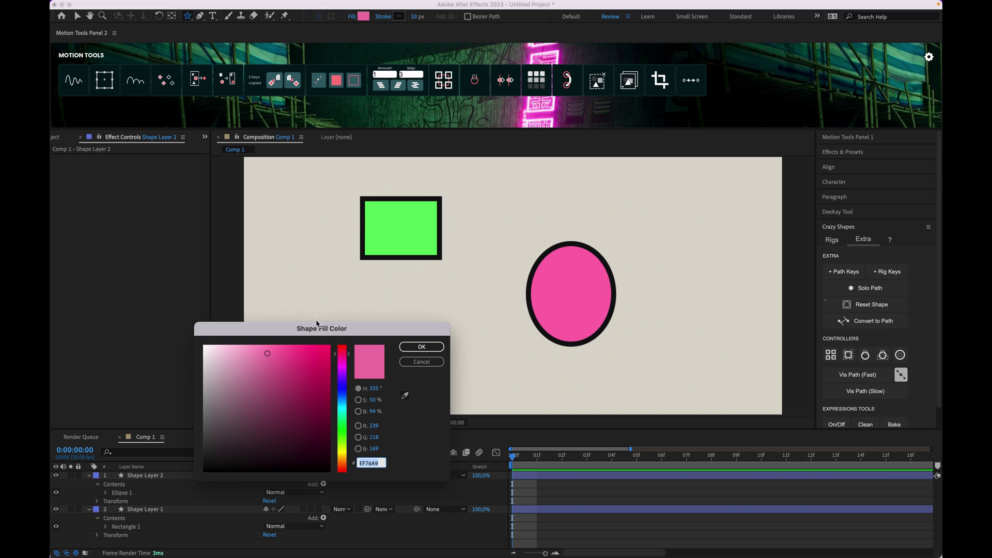
{"action": "left_click", "coordinate": [338, 395]}
{"action": "left_click", "coordinate": [422, 346]}
{"action": "left_click_drag", "start_coordinate": [684, 222], "coordinate": [694, 228]}
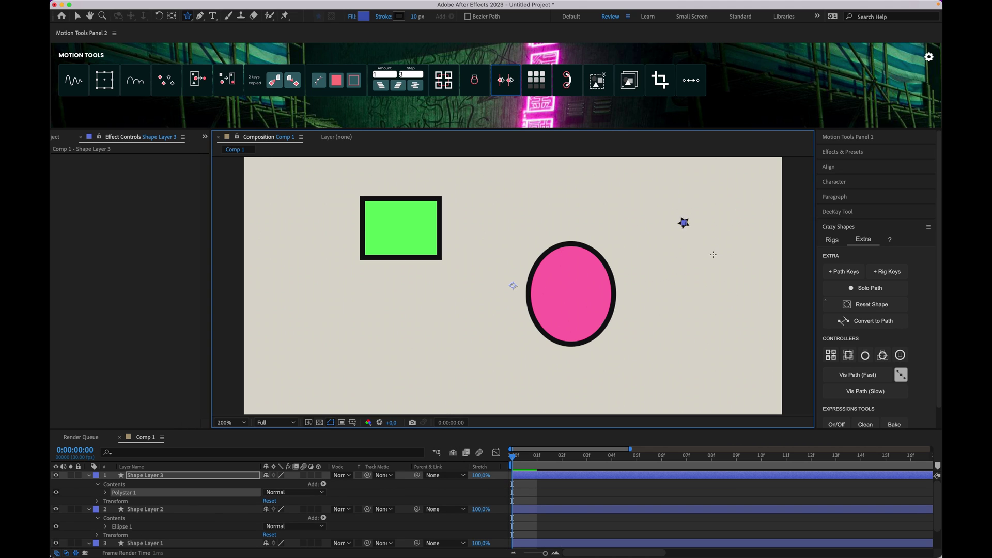
{"action": "left_click_drag", "start_coordinate": [722, 267], "coordinate": [716, 258]}
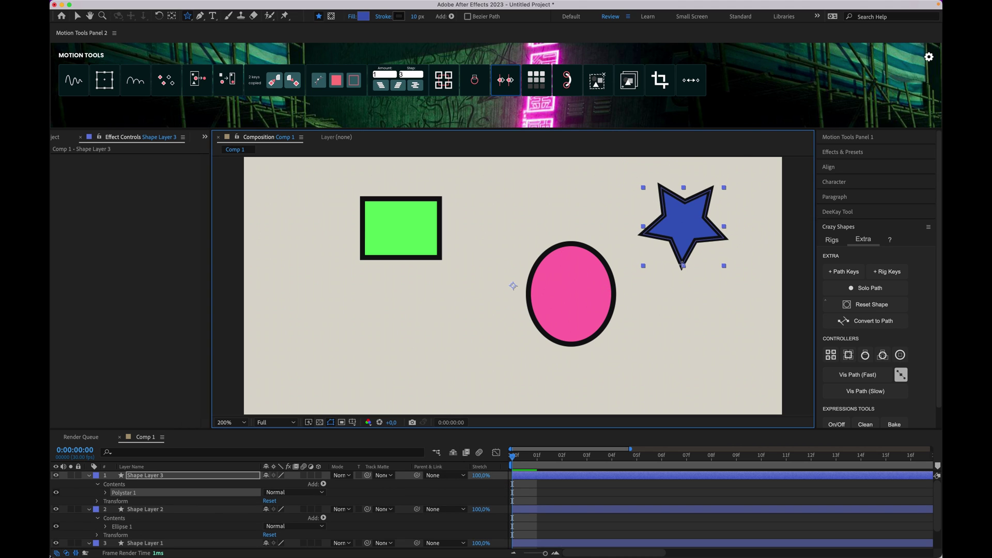
Step: Select all three shape layers and add a Motion Tools style controller linking their colours
{"action": "left_click", "coordinate": [89, 476]}
{"action": "left_click", "coordinate": [90, 485]}
{"action": "left_click", "coordinate": [90, 485]}
{"action": "left_click", "coordinate": [129, 492]}
{"action": "left_click", "coordinate": [138, 478], "text": "shift"}
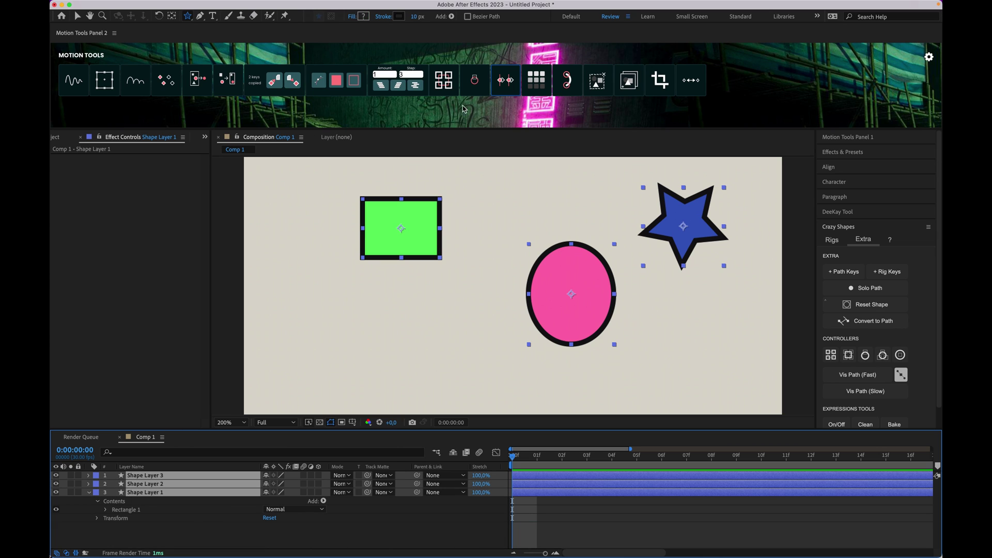
{"action": "left_click", "coordinate": [537, 80]}
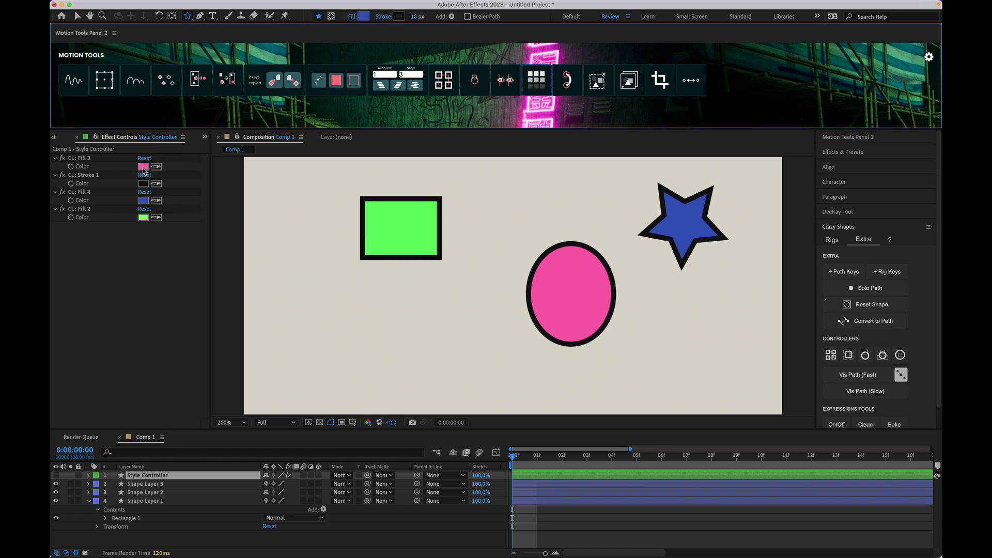
Step: Recolour Fill 2 purple and Fill 3 green, and darken the shared stroke to navy
{"action": "left_click_drag", "start_coordinate": [85, 180], "coordinate": [94, 233]}
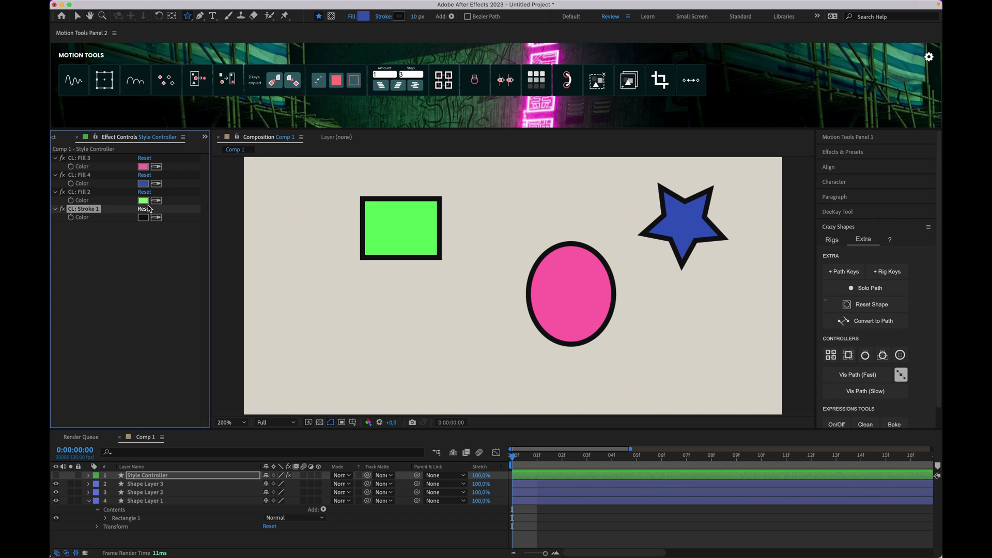
{"action": "left_click", "coordinate": [143, 201]}
{"action": "left_click", "coordinate": [342, 389]}
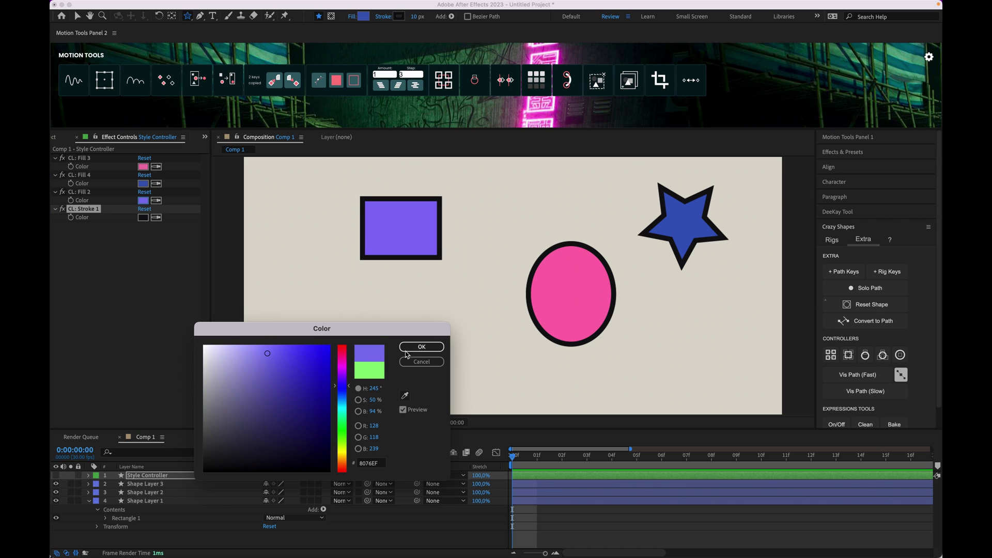
{"action": "left_click", "coordinate": [422, 347]}
{"action": "left_click", "coordinate": [143, 166]}
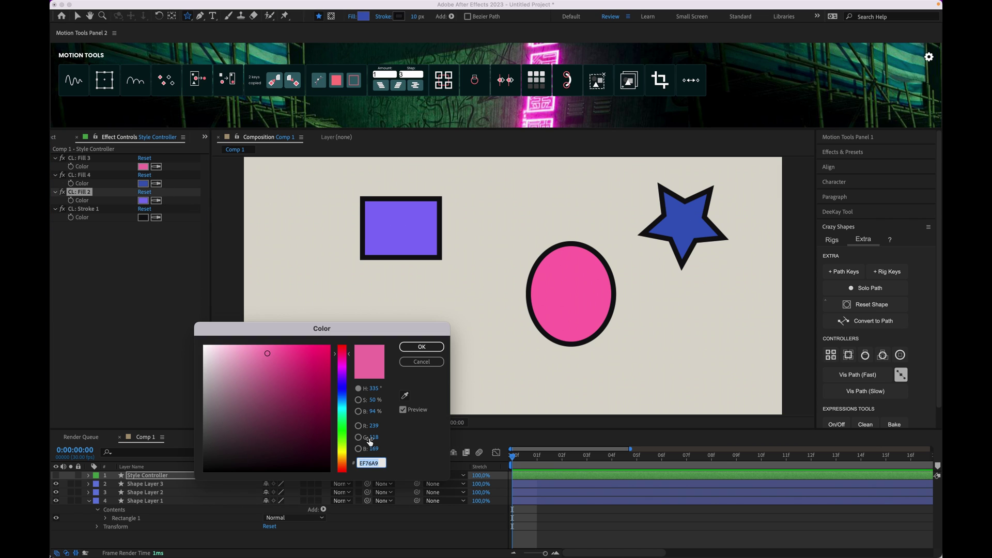
{"action": "left_click", "coordinate": [343, 434]}
{"action": "left_click", "coordinate": [422, 347]}
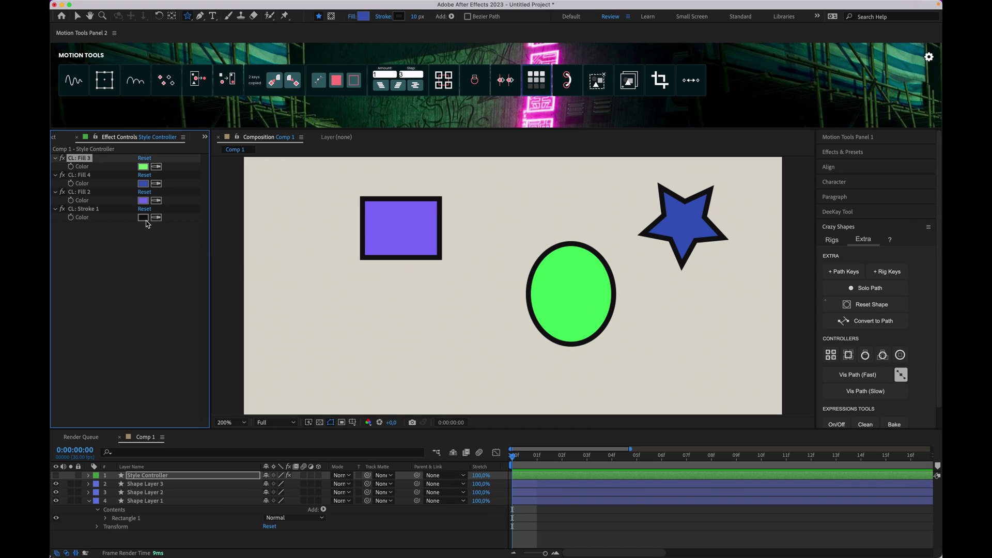
{"action": "left_click", "coordinate": [145, 220]}
{"action": "mouse_move", "coordinate": [283, 405]}
{"action": "left_mouse_down"}
{"action": "mouse_move", "coordinate": [279, 355]}
{"action": "mouse_move", "coordinate": [301, 453]}
{"action": "left_mouse_up"}
{"action": "left_click", "coordinate": [422, 347]}
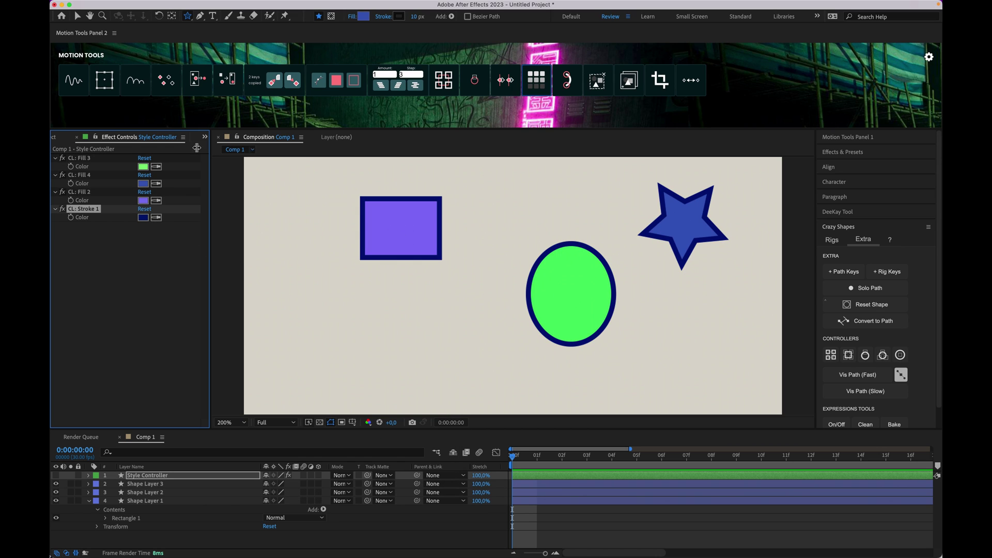
Step: Select all four layers in the timeline and delete them
{"action": "left_click", "coordinate": [534, 505]}
{"action": "key", "text": "ctrl+a"}
{"action": "left_click", "coordinate": [550, 515]}
{"action": "left_click", "coordinate": [537, 501]}
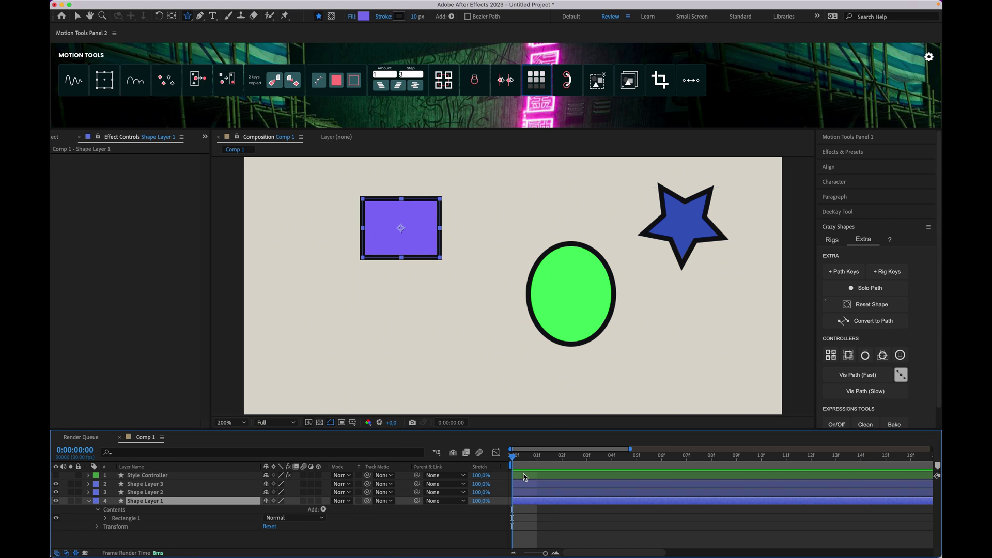
{"action": "left_click", "coordinate": [525, 476], "text": "shift"}
{"action": "key", "text": "Delete"}
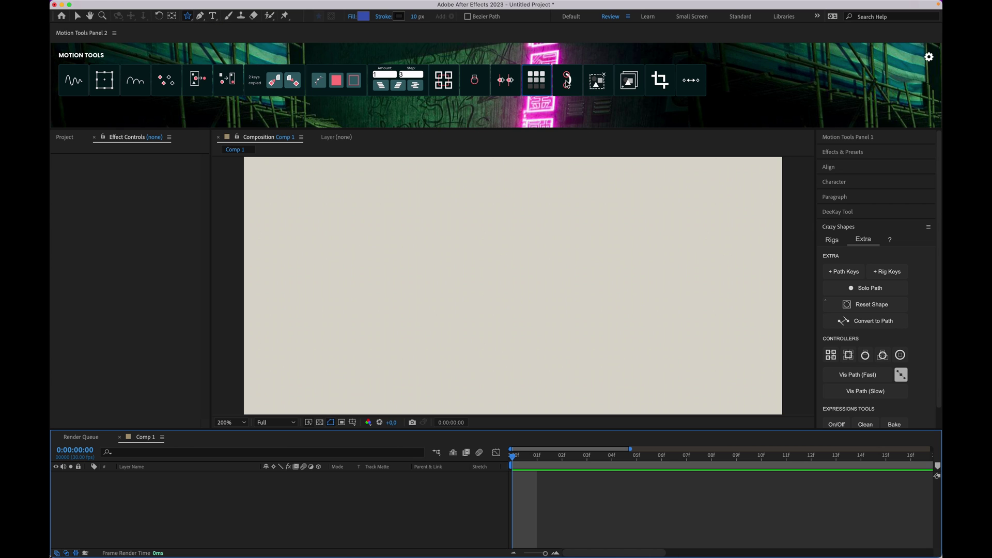
{"action": "left_click", "coordinate": [574, 88]}
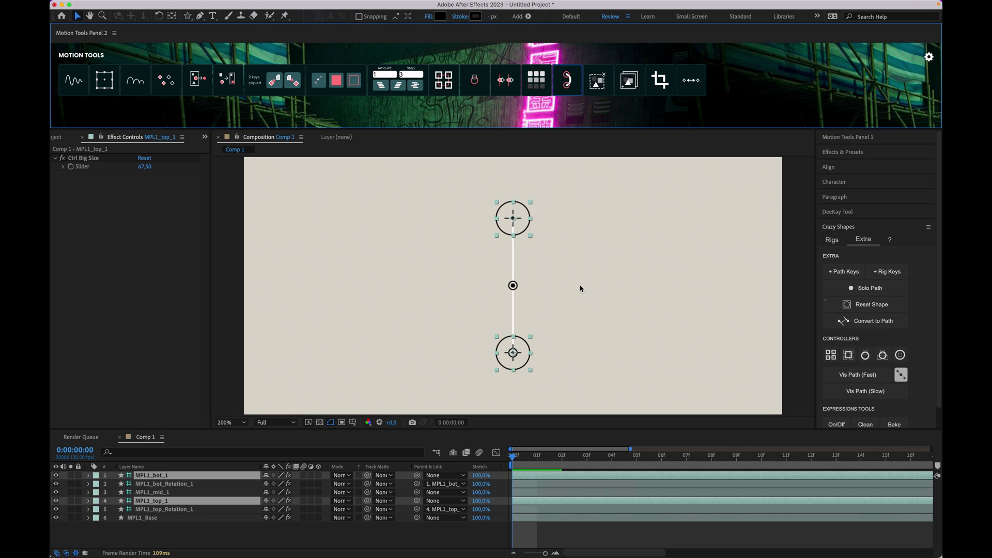
{"action": "left_click", "coordinate": [562, 532]}
{"action": "left_click_drag", "start_coordinate": [516, 363], "coordinate": [577, 357]}
{"action": "left_click_drag", "start_coordinate": [585, 322], "coordinate": [498, 281]}
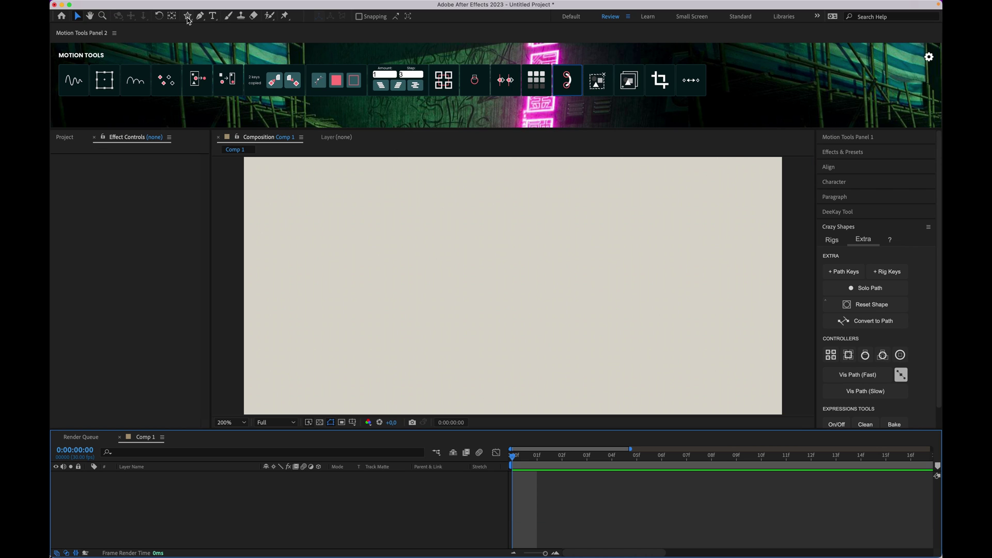
Step: Draw three blue stars: a large one upper left, a smaller centre one, a small upper-right one
{"action": "left_click", "coordinate": [194, 16]}
{"action": "left_click_drag", "start_coordinate": [309, 241], "coordinate": [375, 325]}
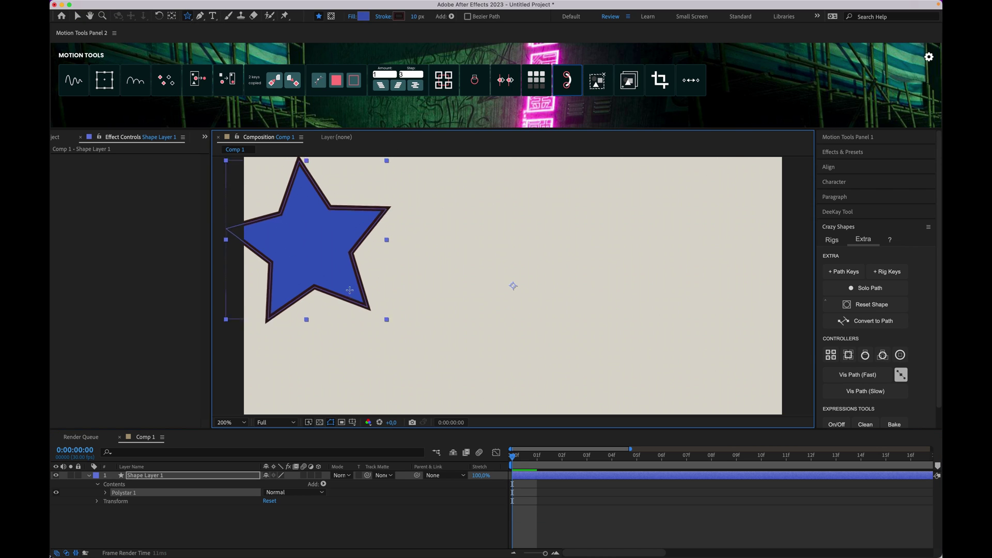
{"action": "left_click", "coordinate": [548, 501]}
{"action": "left_click_drag", "start_coordinate": [445, 316], "coordinate": [476, 352]}
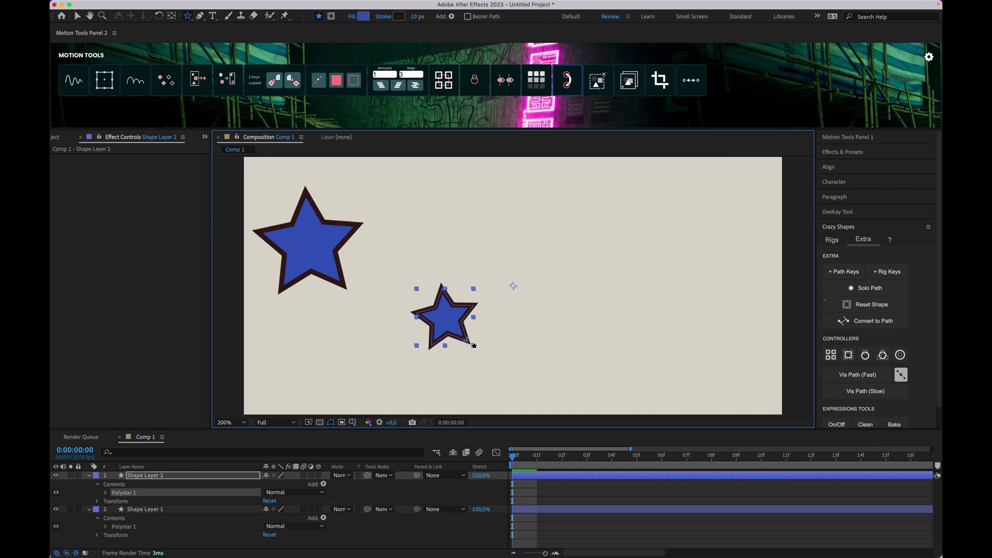
{"action": "left_click", "coordinate": [560, 500]}
{"action": "left_click_drag", "start_coordinate": [528, 226], "coordinate": [552, 248]}
Step: Pre-compose the three star layers and unpack the pre-comp into a parent null
{"action": "left_click", "coordinate": [535, 543], "text": "shift"}
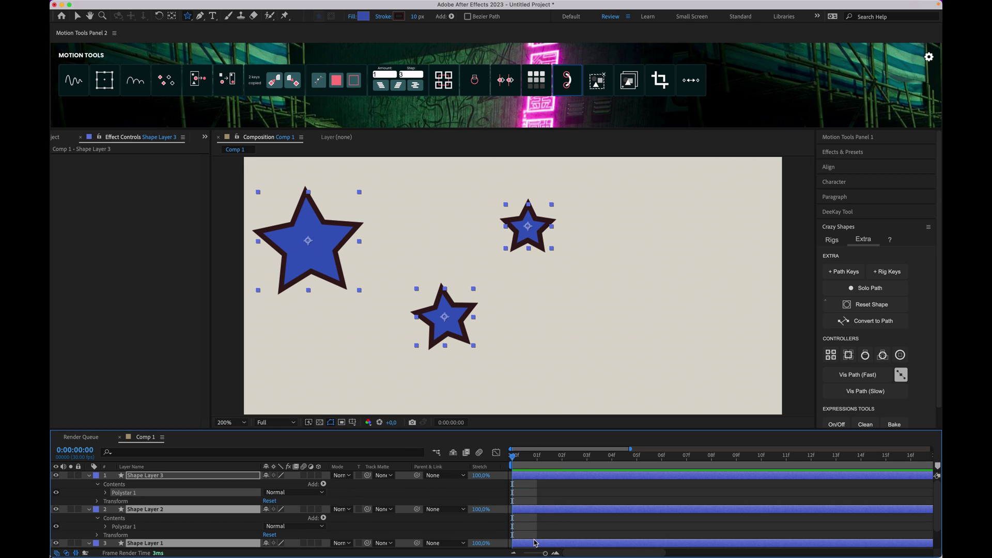
{"action": "key", "text": "super+shift+c"}
{"action": "left_click", "coordinate": [590, 347]}
{"action": "left_click", "coordinate": [599, 83]}
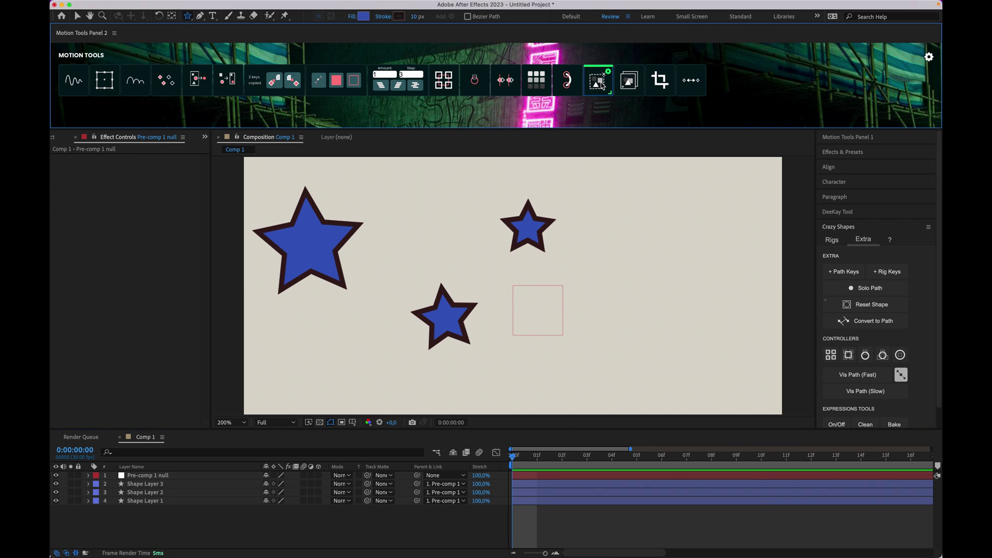
Step: Nudge the null and stars sideways, then undo the nudges and unpacking
{"action": "left_click", "coordinate": [524, 483]}
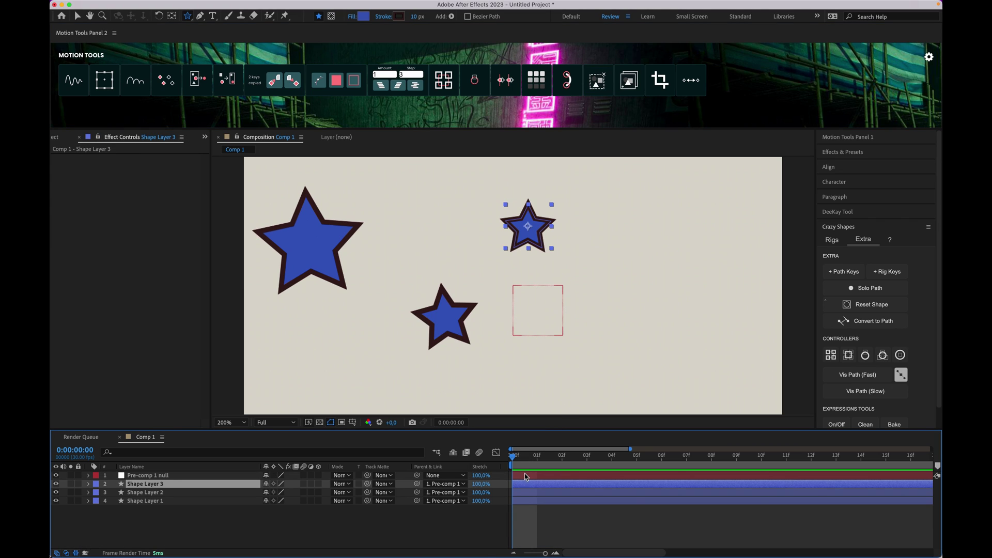
{"action": "left_click", "coordinate": [525, 475]}
{"action": "key", "text": "Right"}
{"action": "key", "text": "Right"}
{"action": "key", "text": "Right"}
{"action": "key", "text": "shift+Right"}
Step: Keyframe Pre-comp 1's Position at frame 0 and, nudged right, at frame 5
{"action": "key", "text": "shift+Right"}
{"action": "key", "text": "Left"}
{"action": "key", "text": "Left"}
{"action": "key", "text": "Left"}
{"action": "key", "text": "Left"}
{"action": "key", "text": "Left"}
{"action": "key", "text": "super+z"}
{"action": "key", "text": "super+z"}
{"action": "key", "text": "super+z"}
{"action": "key", "text": "super+z"}
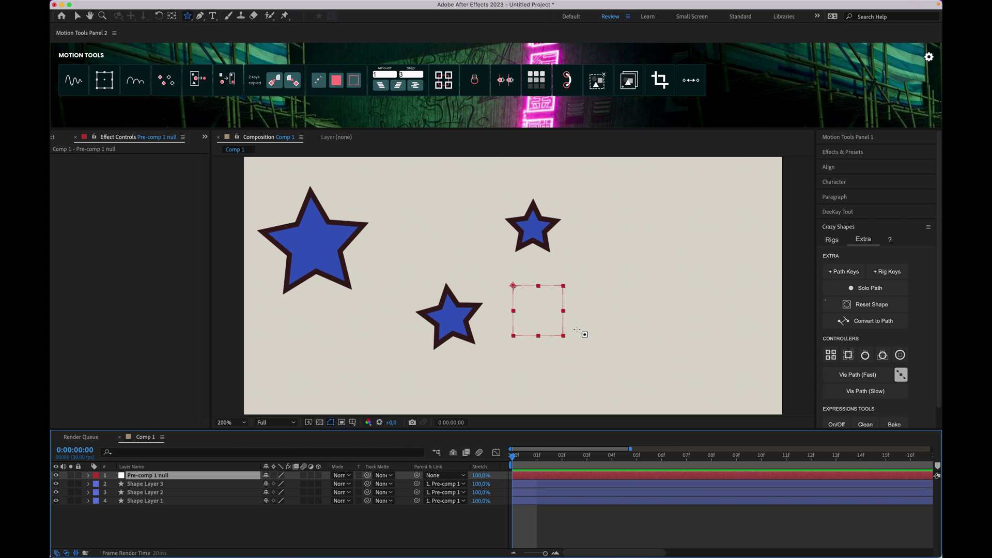
{"action": "key", "text": "p"}
{"action": "left_click", "coordinate": [114, 485]}
{"action": "left_click_drag", "start_coordinate": [562, 457], "coordinate": [647, 459]}
{"action": "key", "text": "shift+Right"}
{"action": "key", "text": "shift+Right"}
{"action": "key", "text": "shift+Right"}
{"action": "key", "text": "shift+Right"}
{"action": "key", "text": "shift+Right"}
{"action": "key", "text": "shift+Right"}
{"action": "key", "text": "shift+Right"}
{"action": "key", "text": "shift+Right"}
{"action": "key", "text": "shift+Right"}
{"action": "key", "text": "shift+Right"}
{"action": "key", "text": "shift+Right"}
{"action": "key", "text": "shift+Right"}
{"action": "key", "text": "shift+Right"}
{"action": "key", "text": "shift+Right"}
{"action": "key", "text": "shift+Right"}
{"action": "key", "text": "shift+Right"}
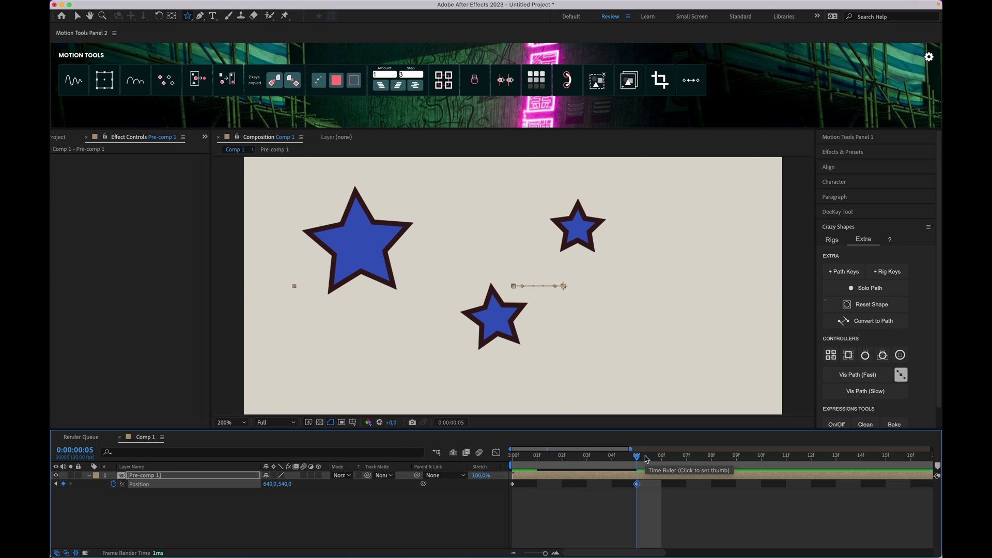
{"action": "left_click", "coordinate": [589, 486]}
{"action": "left_click", "coordinate": [578, 476]}
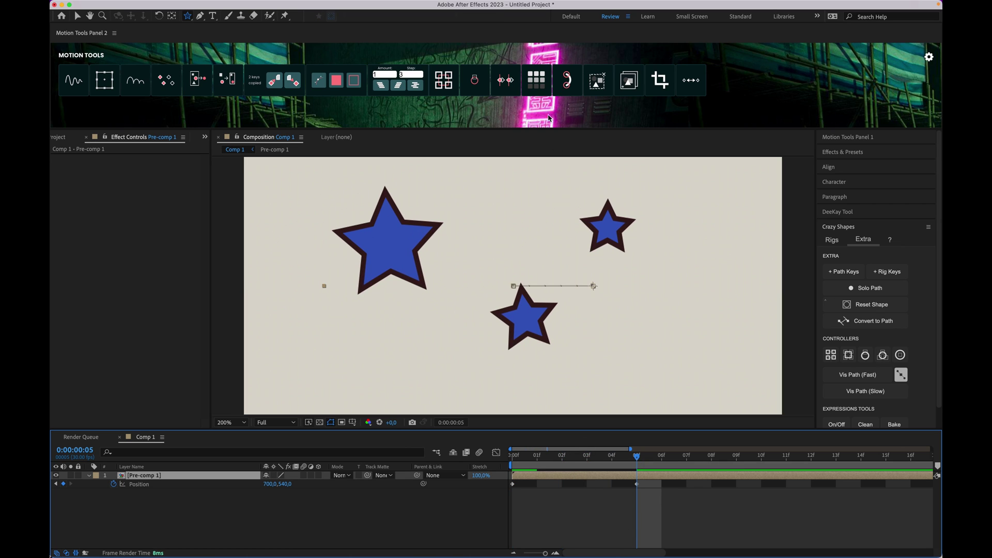
Step: Explode Pre-comp 1 into a null with star layers, preview its keyframes, and select all layers
{"action": "left_click", "coordinate": [594, 79]}
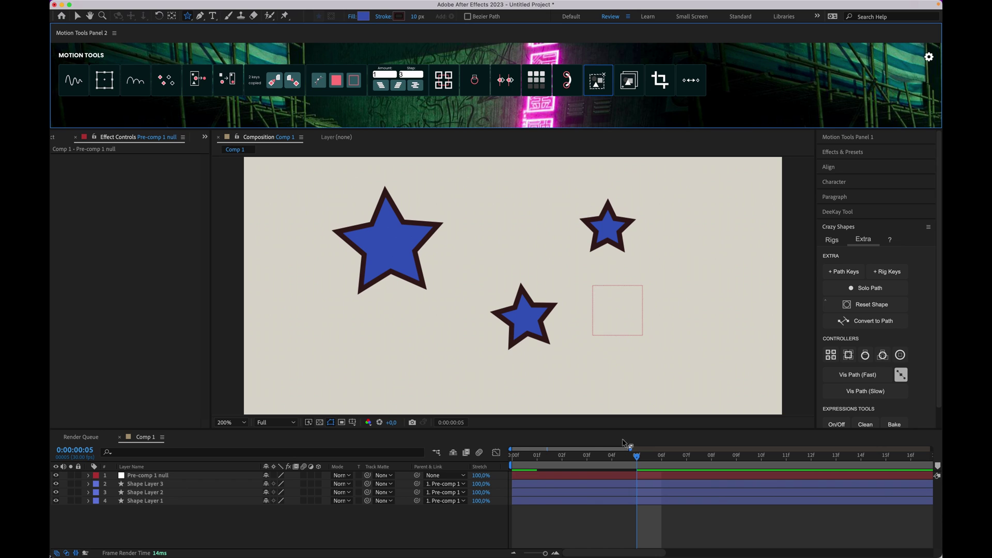
{"action": "left_click_drag", "start_coordinate": [626, 450], "coordinate": [514, 454]}
{"action": "left_click", "coordinate": [523, 477]}
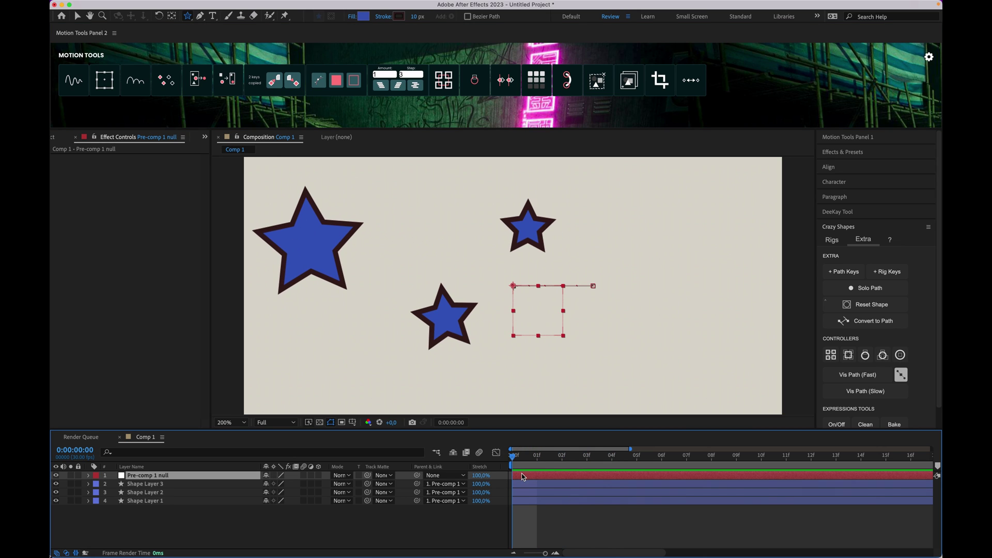
{"action": "key", "text": "p"}
{"action": "key", "text": "space"}
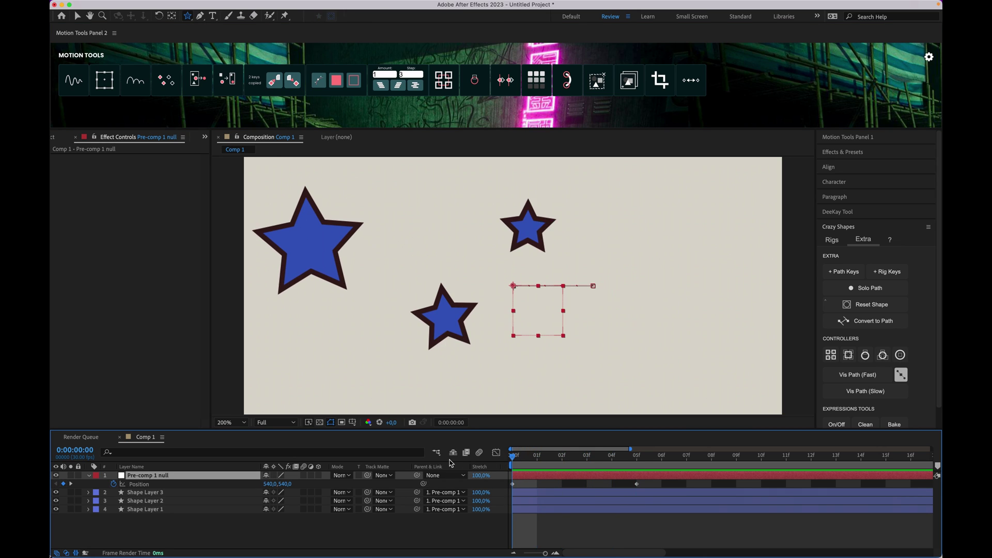
{"action": "left_click", "coordinate": [158, 511], "text": "shift"}
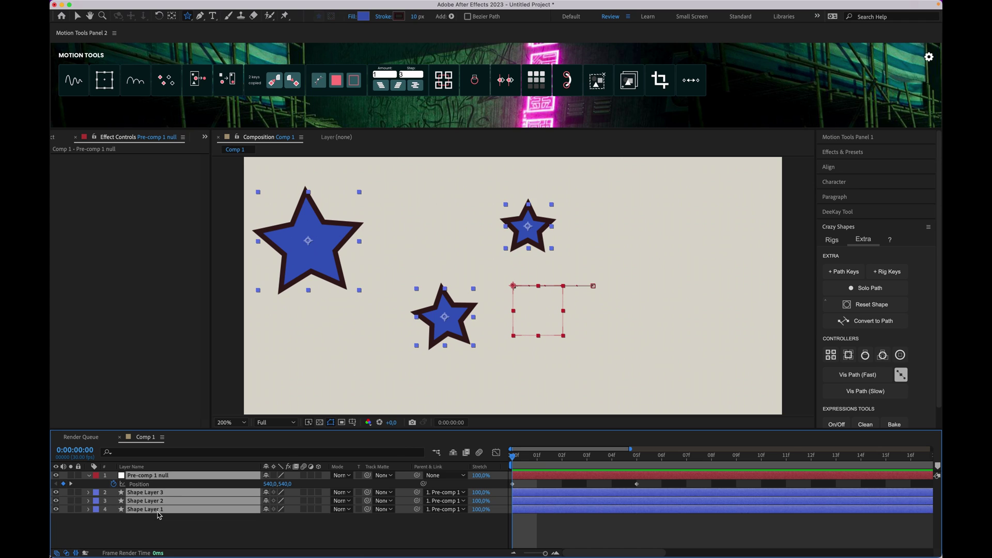
Step: Delete the four selected layers and draw a blue circle at the comp centre
{"action": "key", "text": "Delete"}
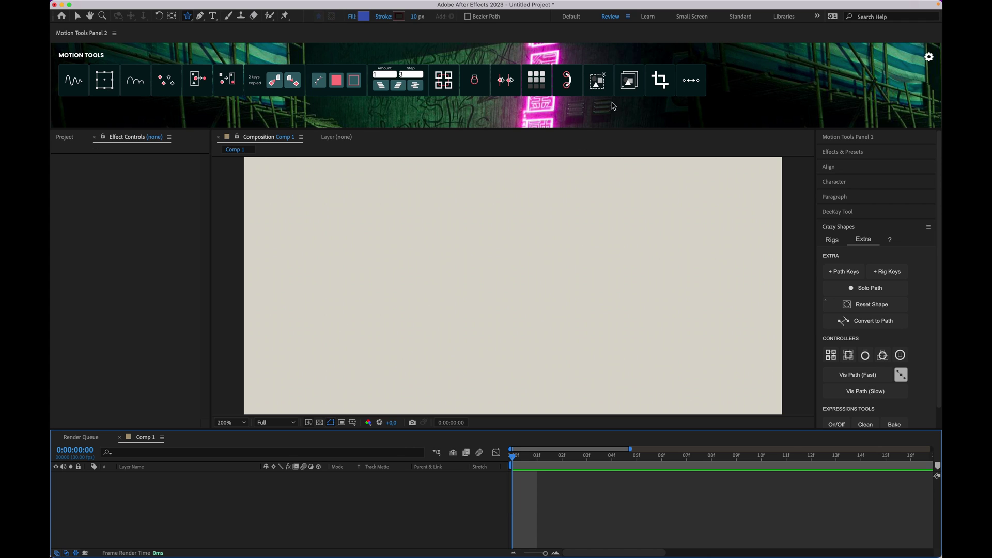
{"action": "key", "text": "q"}
{"action": "key", "text": "q"}
{"action": "key", "text": "q"}
{"action": "mouse_move", "coordinate": [429, 252]}
{"action": "left_mouse_down"}
{"action": "mouse_move", "coordinate": [561, 372]}
{"action": "mouse_move", "coordinate": [550, 370]}
{"action": "left_mouse_up"}
{"action": "left_click", "coordinate": [536, 483]}
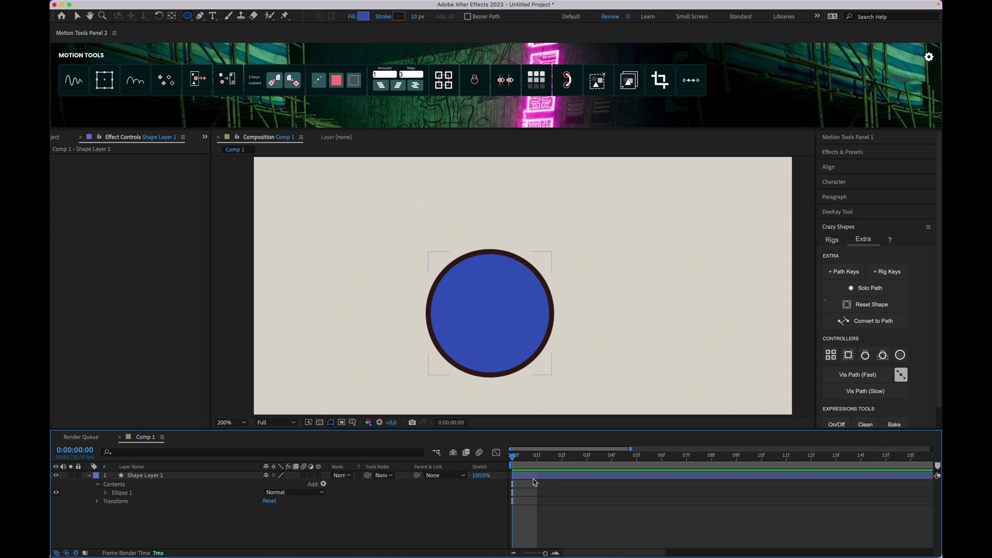
Step: Pre-compose the circle layer as Shape Layer 1 Comp 3
{"action": "left_click", "coordinate": [532, 477]}
{"action": "key", "text": "super+shift+c"}
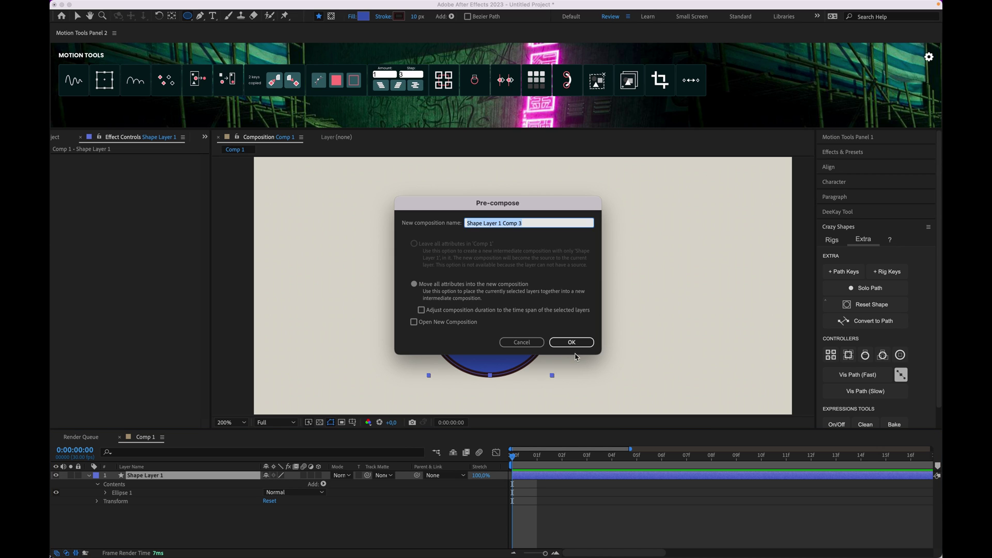
{"action": "left_click", "coordinate": [575, 344]}
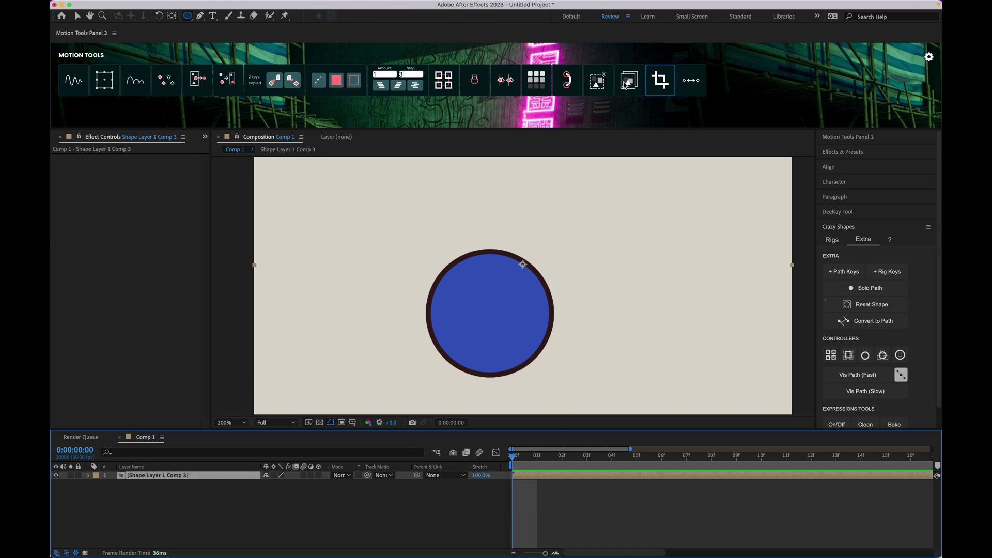
{"action": "left_click", "coordinate": [517, 495]}
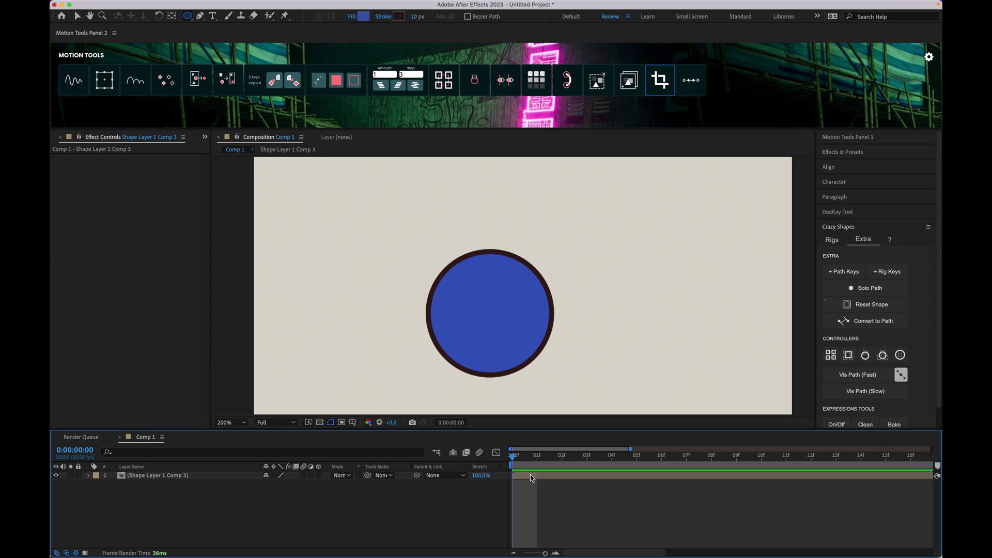
{"action": "left_click", "coordinate": [533, 476]}
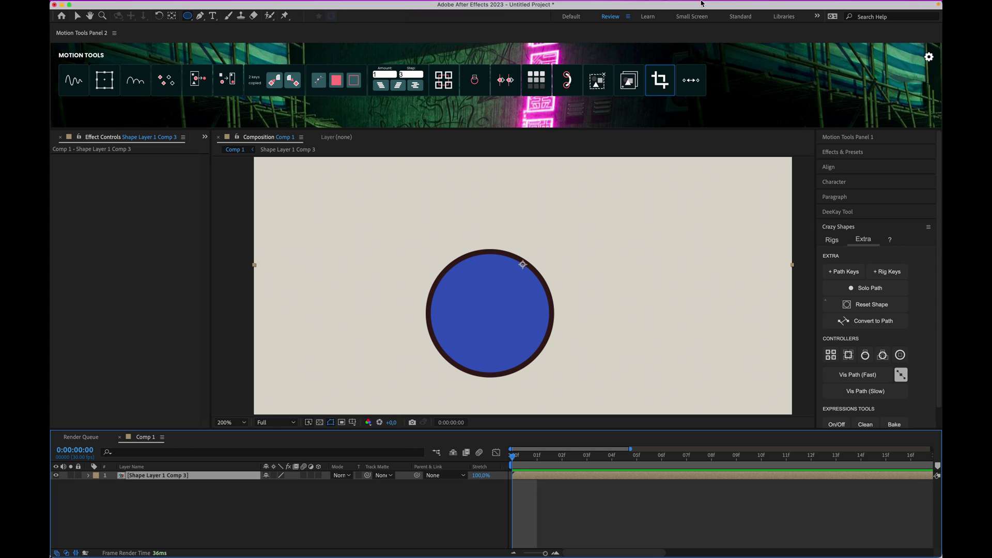
Step: Bring the Project panel to the front of its panel group
{"action": "left_click", "coordinate": [633, 84]}
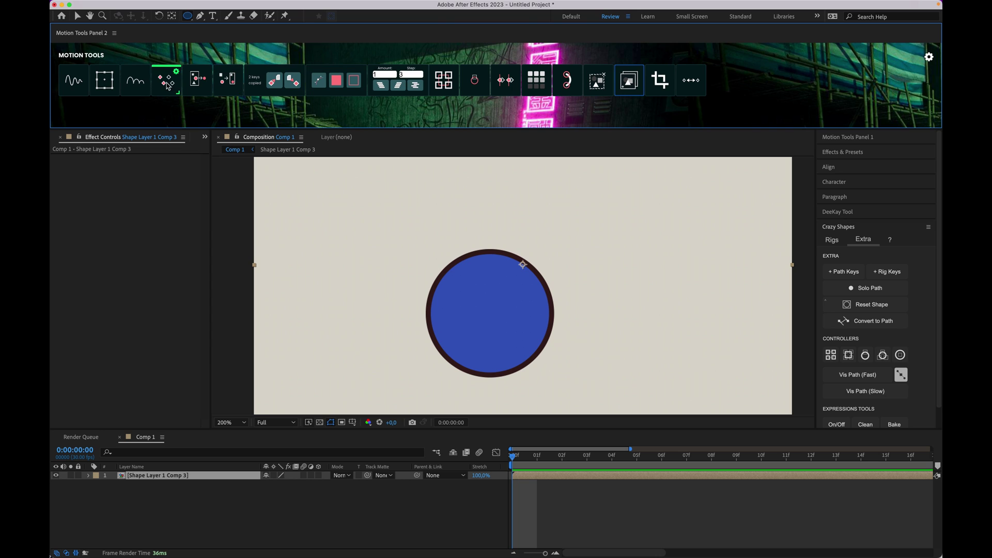
{"action": "left_click", "coordinate": [206, 138]}
{"action": "left_click", "coordinate": [218, 150]}
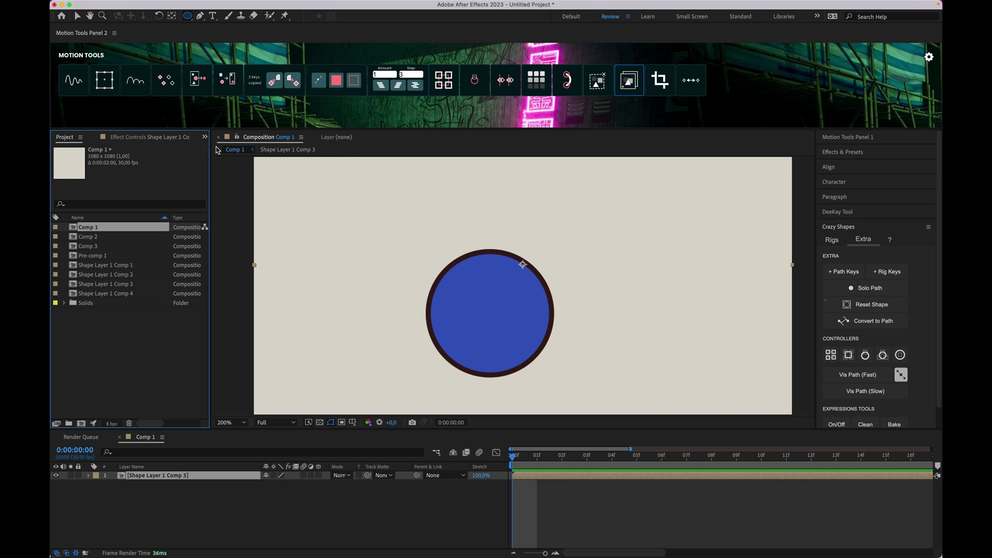
Step: Crop the circle precomp to its contents, then drag the circle right of the frame centre
{"action": "left_click", "coordinate": [96, 238]}
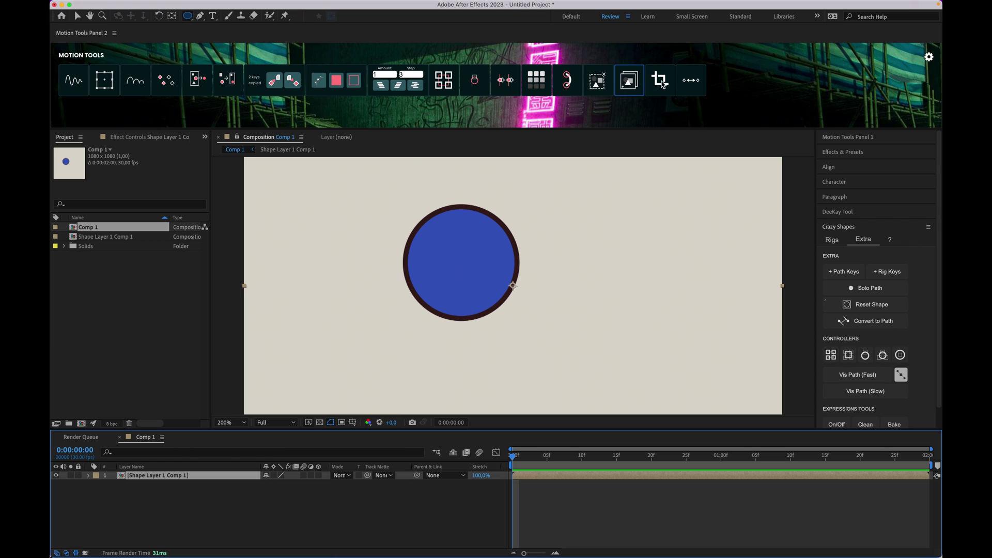
{"action": "left_click", "coordinate": [661, 80]}
{"action": "left_click", "coordinate": [540, 476]}
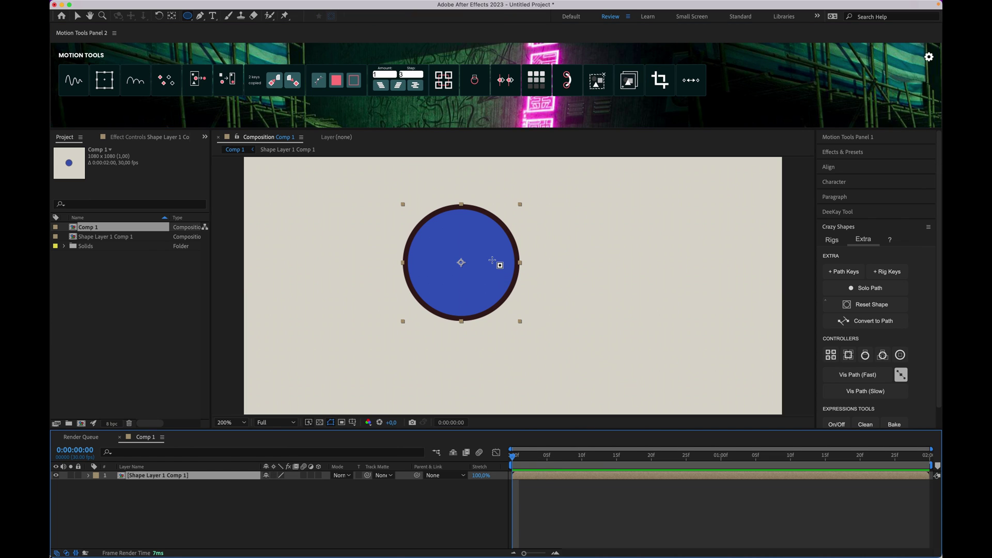
{"action": "key", "text": "v"}
{"action": "left_click_drag", "start_coordinate": [461, 280], "coordinate": [530, 288]}
Step: Delete the precomp and keyframe the circle's Position at 0f and 10f, sliding it right
{"action": "key", "text": "Delete"}
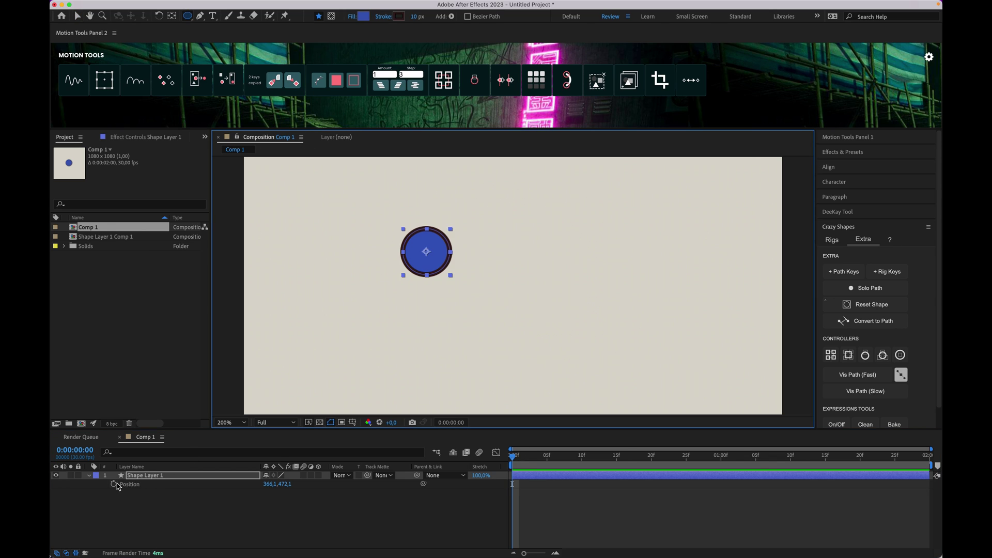
{"action": "left_click", "coordinate": [115, 484]}
{"action": "left_click_drag", "start_coordinate": [544, 457], "coordinate": [581, 459]}
{"action": "key", "text": "shift+Right"}
{"action": "key", "text": "shift+Right"}
{"action": "key", "text": "shift+Right"}
{"action": "key", "text": "shift+Right"}
{"action": "key", "text": "shift+Right"}
{"action": "key", "text": "shift+Right"}
{"action": "key", "text": "shift+Right"}
{"action": "key", "text": "shift+Right"}
{"action": "key", "text": "shift+Right"}
{"action": "key", "text": "shift+Right"}
{"action": "key", "text": "shift+Right"}
{"action": "key", "text": "shift+Right"}
{"action": "key", "text": "shift+Right"}
{"action": "key", "text": "shift+Right"}
{"action": "key", "text": "shift+Right"}
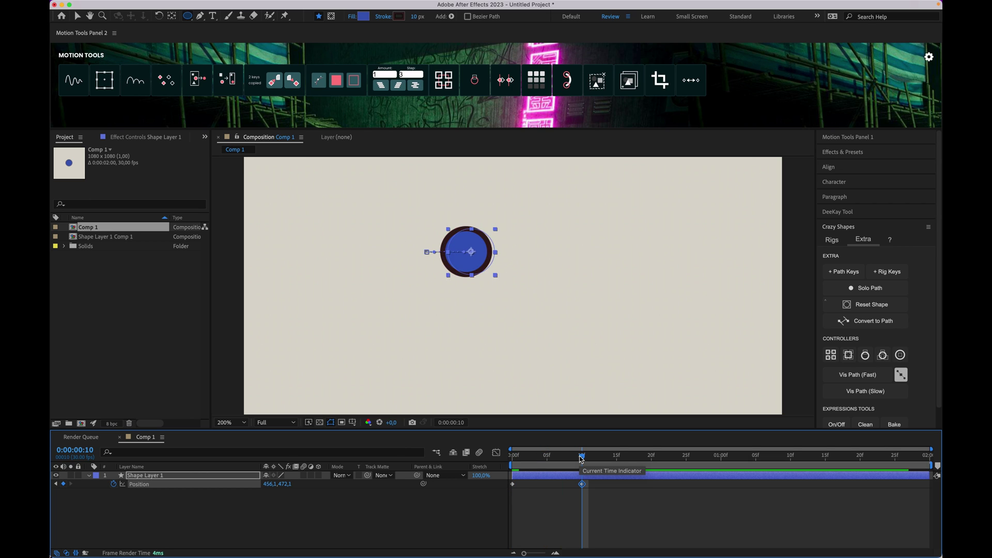
{"action": "left_click_drag", "start_coordinate": [626, 509], "coordinate": [481, 469]}
Step: Loop the Position animation, shift both keyframes about 8 frames later, and preview
{"action": "left_click", "coordinate": [698, 83]}
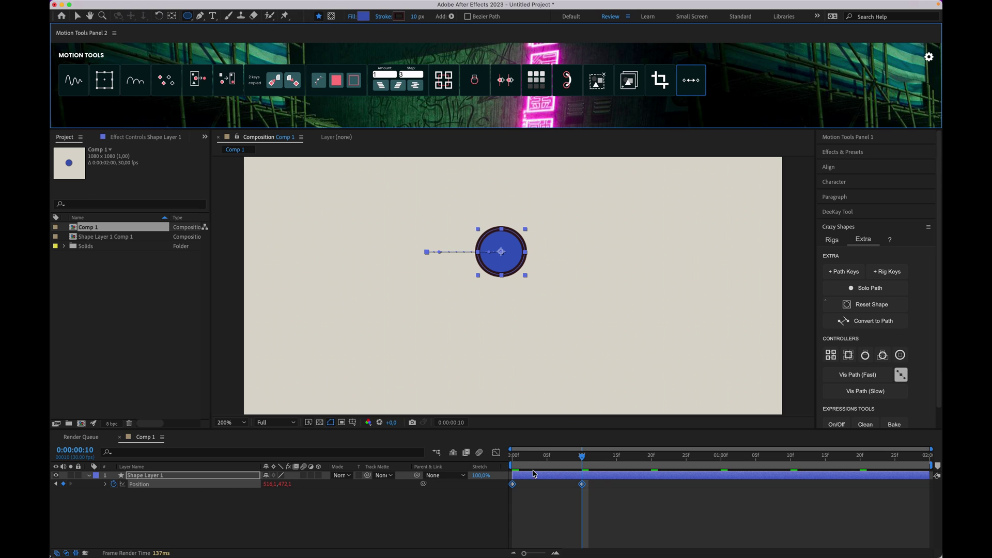
{"action": "left_click_drag", "start_coordinate": [514, 484], "coordinate": [568, 484]}
{"action": "left_click", "coordinate": [514, 454]}
{"action": "key", "text": "space"}
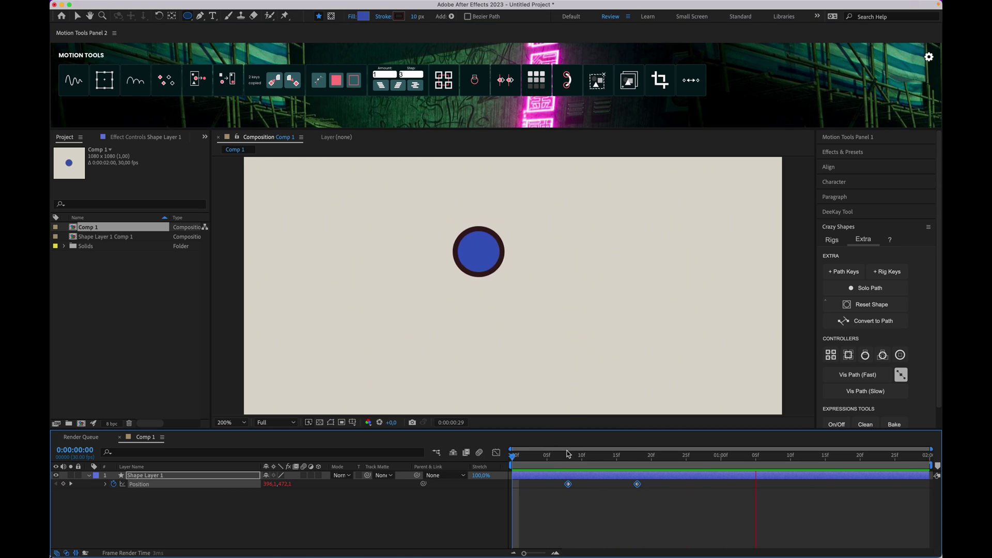
Step: Reapply the Motion Tools button at the first keyframe, preview again, then delete Shape Layer 1
{"action": "left_click", "coordinate": [576, 455]}
{"action": "left_click_drag", "start_coordinate": [575, 459], "coordinate": [568, 458]}
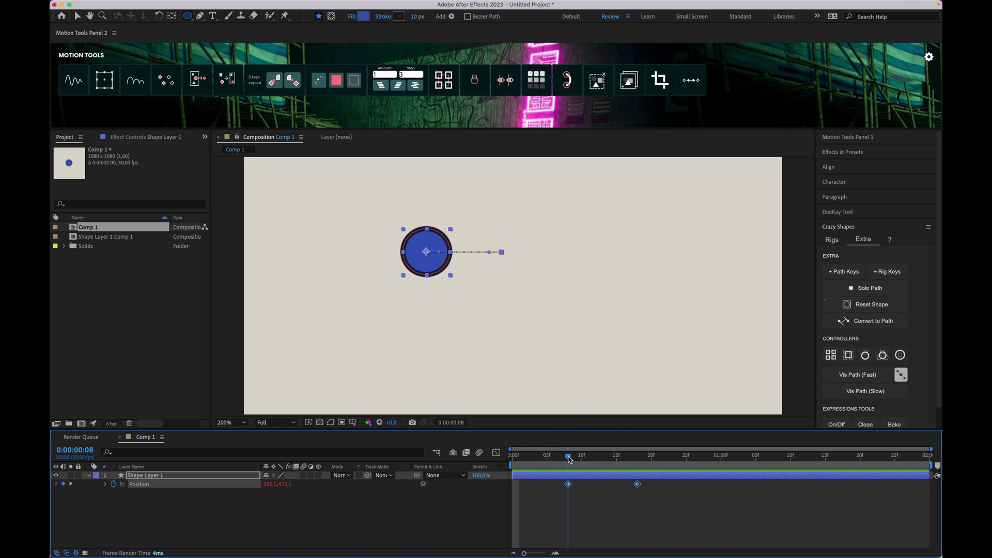
{"action": "left_click", "coordinate": [691, 84]}
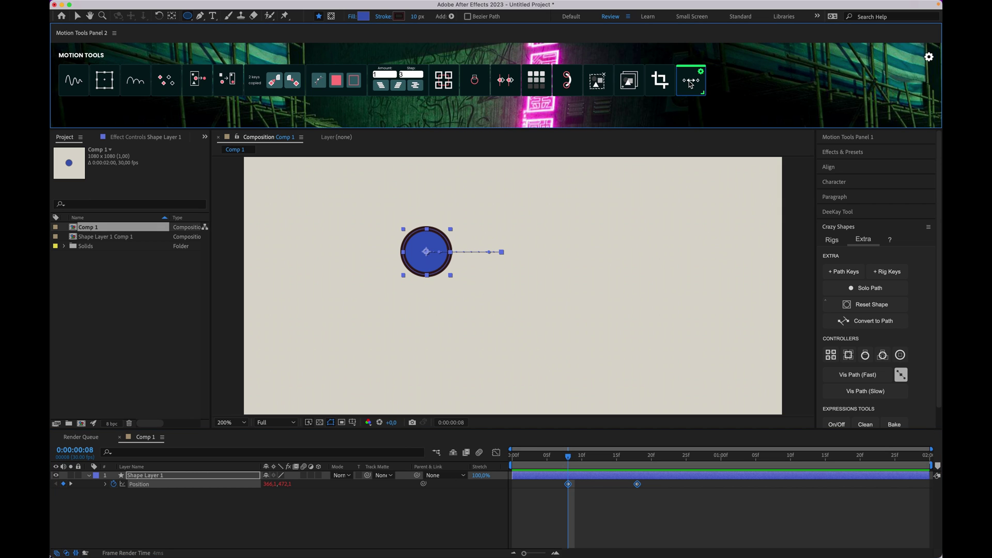
{"action": "left_click", "coordinate": [536, 465]}
{"action": "key", "text": "space"}
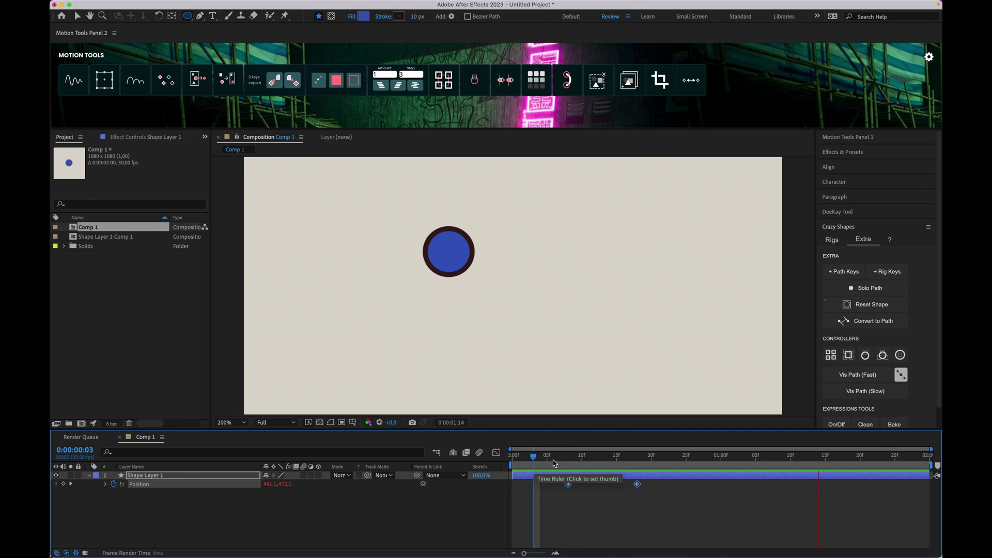
{"action": "left_click", "coordinate": [551, 475]}
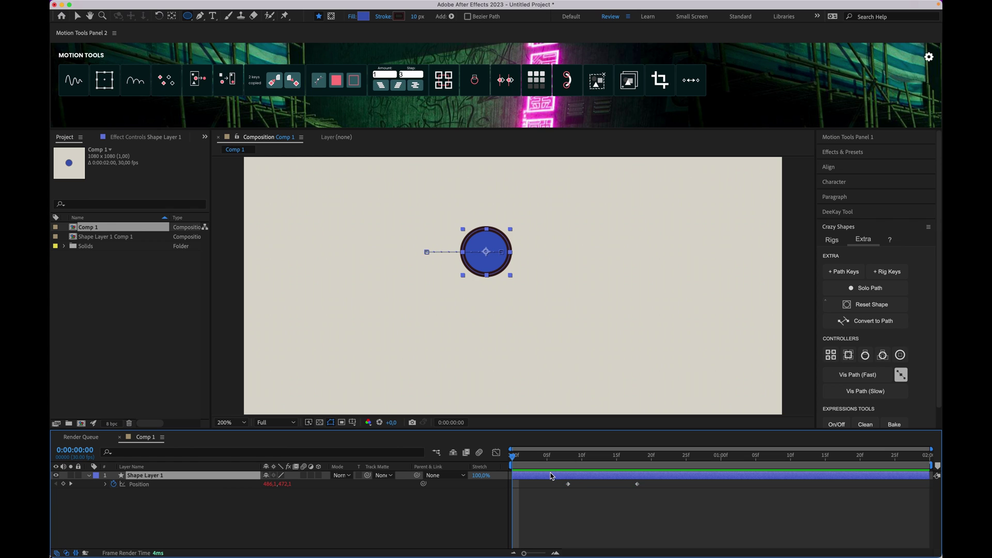
{"action": "key", "text": "Delete"}
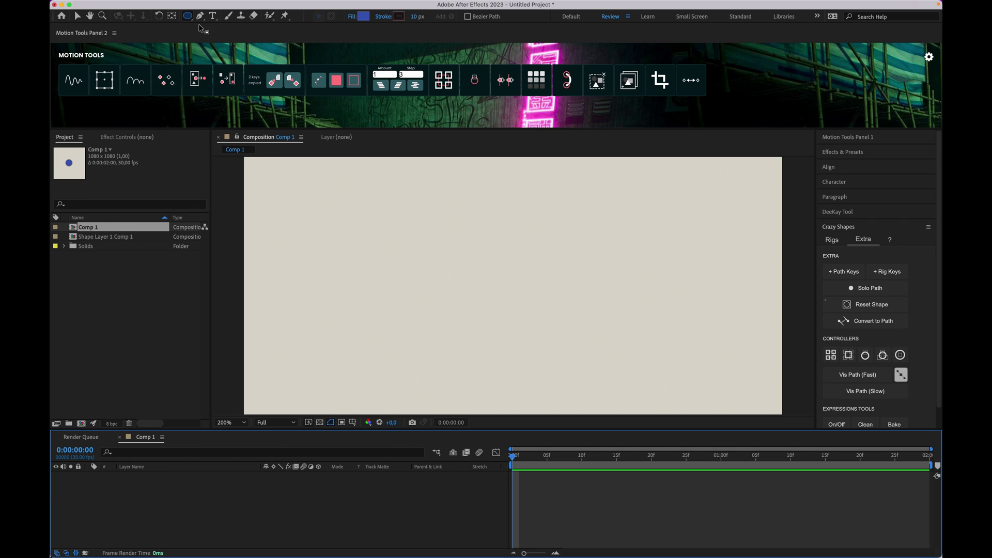
Step: Draw a blue rectangle in the comp with the Rectangle tool
{"action": "left_click_drag", "start_coordinate": [187, 16], "coordinate": [220, 18]}
{"action": "left_click_drag", "start_coordinate": [432, 233], "coordinate": [558, 337]}
{"action": "left_click", "coordinate": [618, 521]}
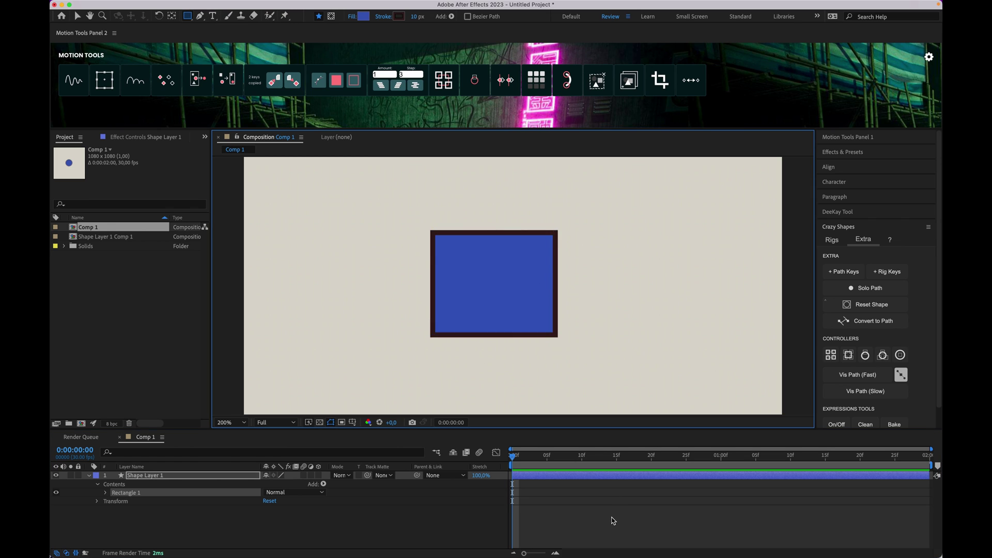
Step: Collapse Crazy Shapes, expand Motion Tools Panel 1, and select the shape layer
{"action": "left_click", "coordinate": [840, 228]}
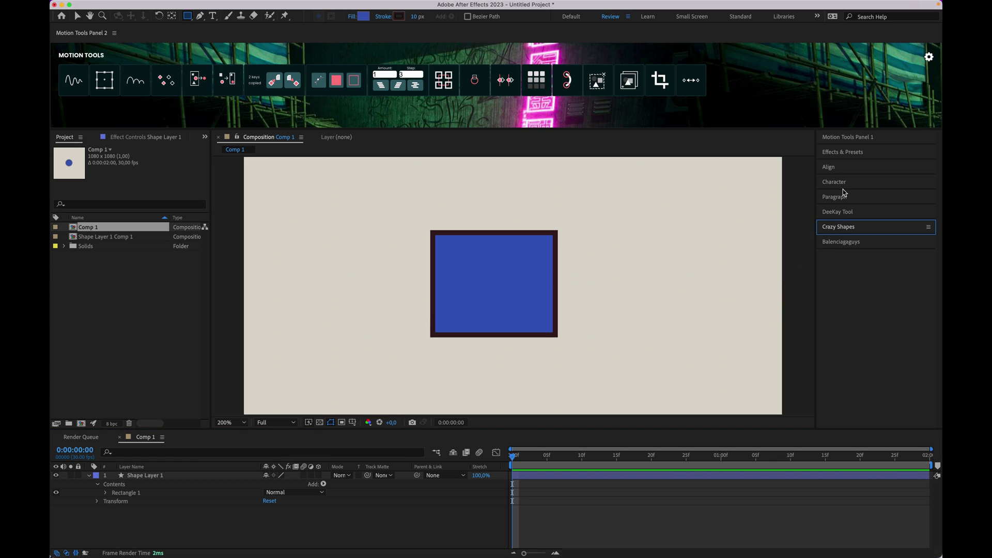
{"action": "left_click", "coordinate": [846, 137]}
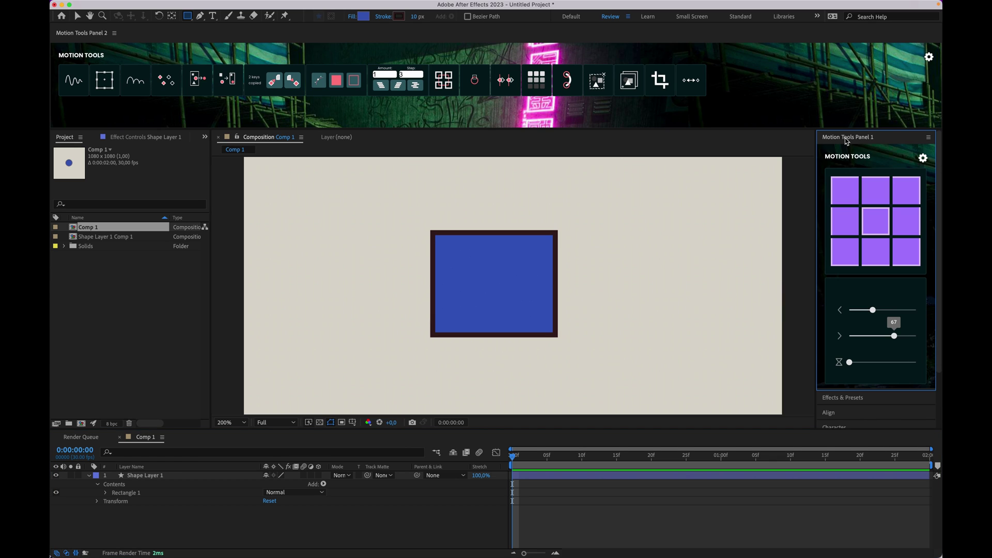
{"action": "left_click", "coordinate": [854, 197]}
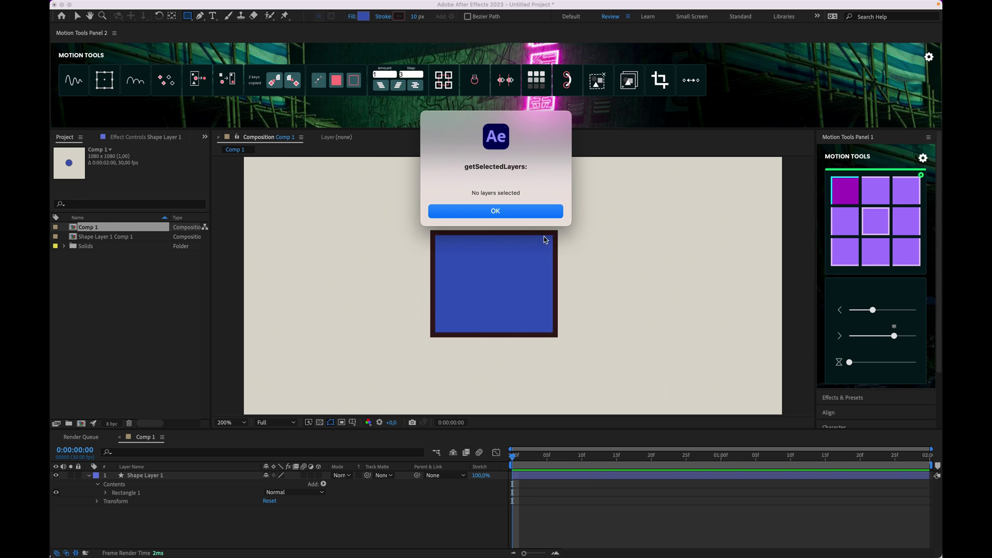
{"action": "left_click", "coordinate": [519, 212]}
{"action": "left_click", "coordinate": [554, 457]}
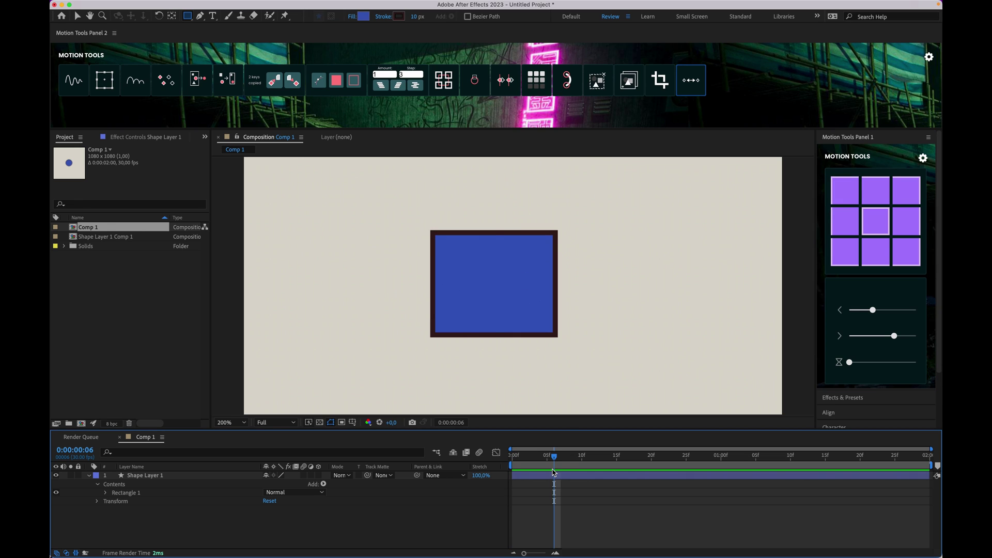
{"action": "left_click", "coordinate": [545, 475]}
Step: Move the anchor point top-left, top-right, bottom-right, right-middle, centre, then left side
{"action": "left_click", "coordinate": [843, 187]}
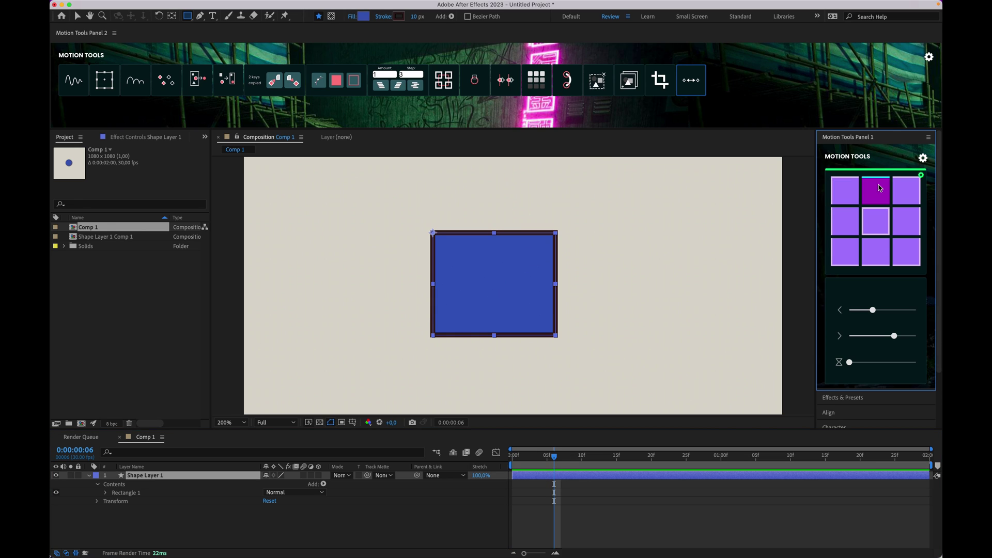
{"action": "left_click", "coordinate": [907, 190]}
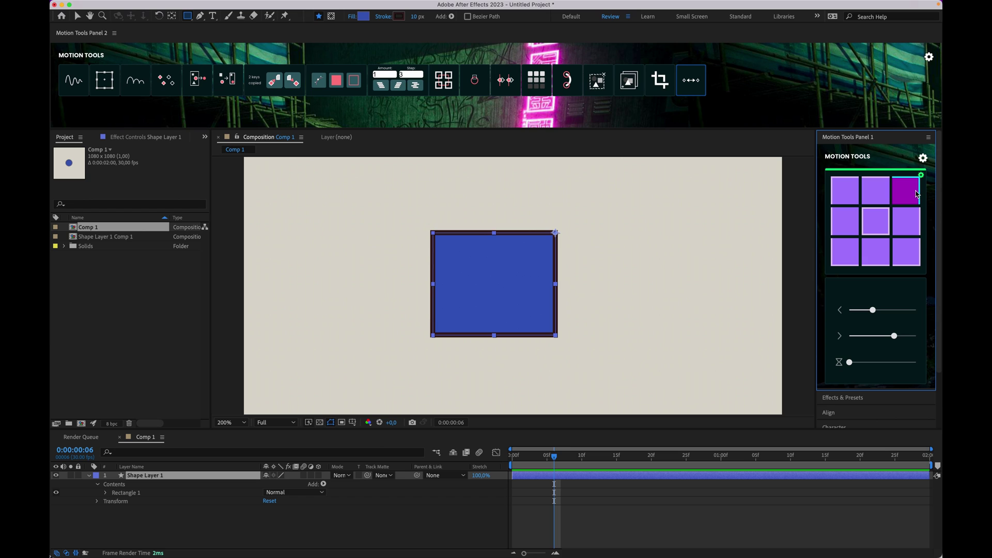
{"action": "left_click", "coordinate": [908, 252]}
{"action": "left_click", "coordinate": [906, 224]}
{"action": "left_click", "coordinate": [877, 222]}
{"action": "left_click", "coordinate": [845, 221]}
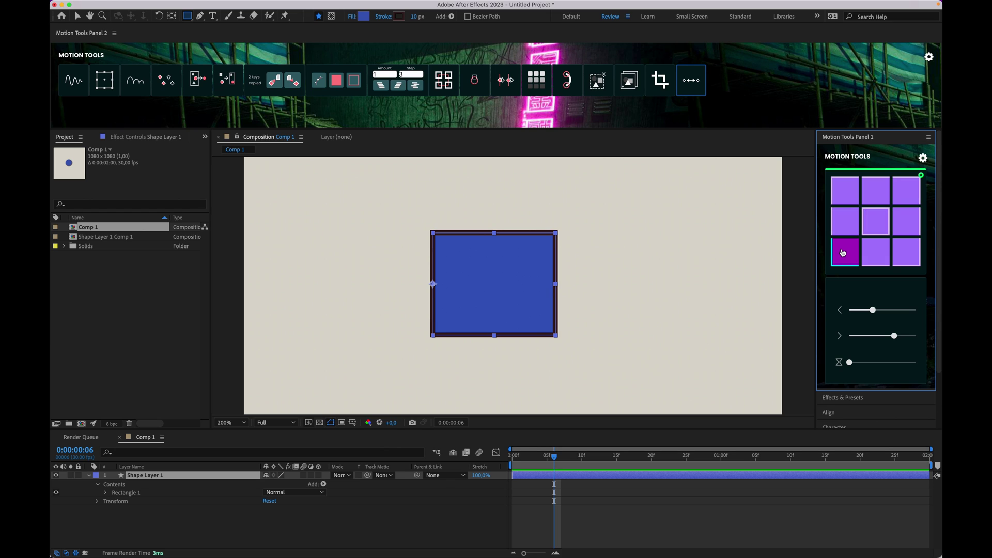
Step: Reselect Shape Layer 1 and twirl open its Rectangle 1 group
{"action": "left_click", "coordinate": [537, 493]}
{"action": "left_click", "coordinate": [533, 478]}
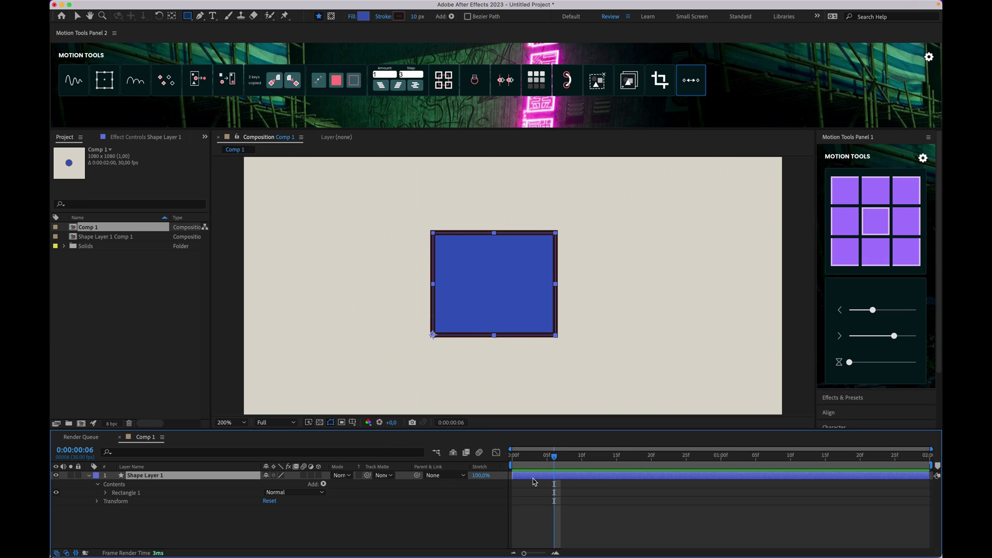
{"action": "left_click", "coordinate": [104, 495]}
{"action": "left_click", "coordinate": [130, 494]}
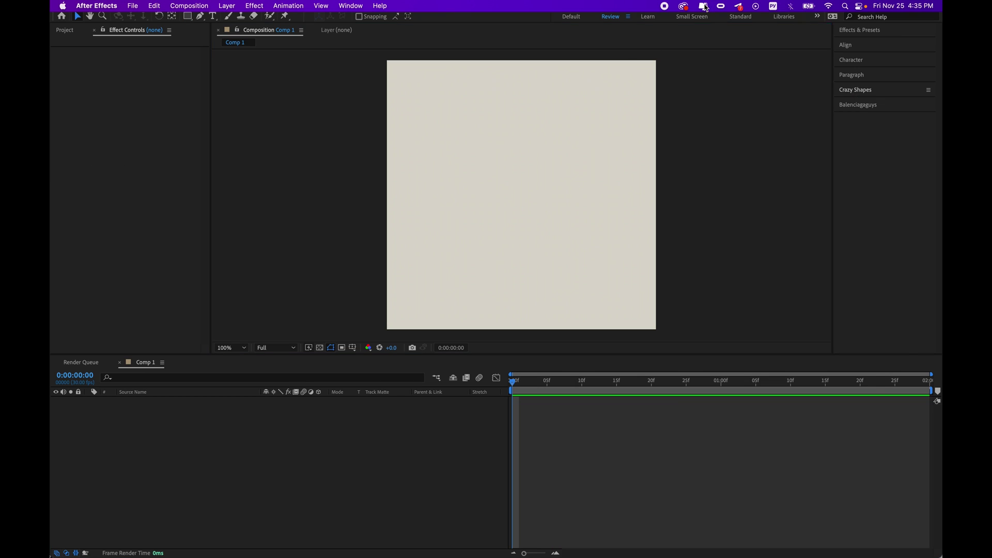
Step: Dock Motion Tools Panel 1 from Window > Extensions after dismissing the system monitor popup
{"action": "left_click", "coordinate": [708, 6]}
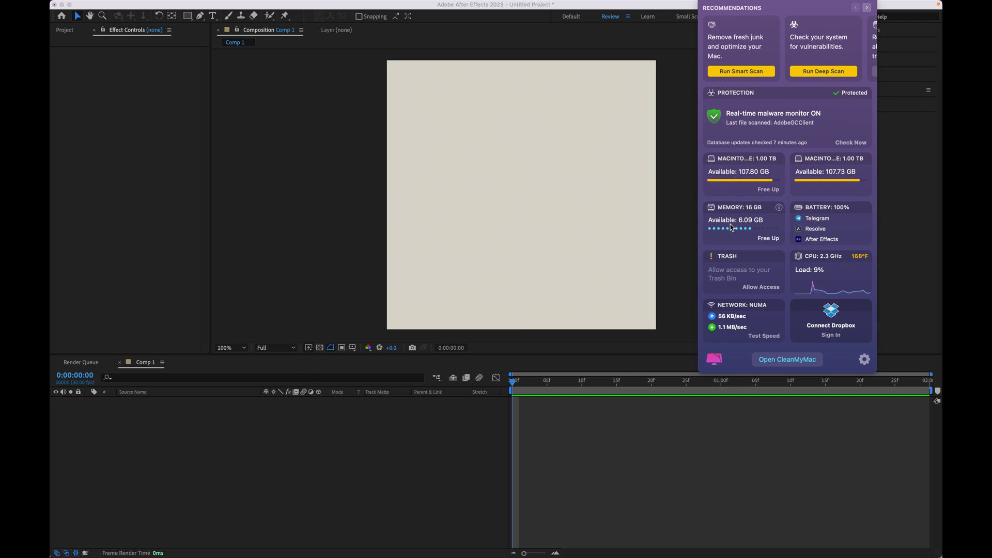
{"action": "left_click", "coordinate": [537, 213]}
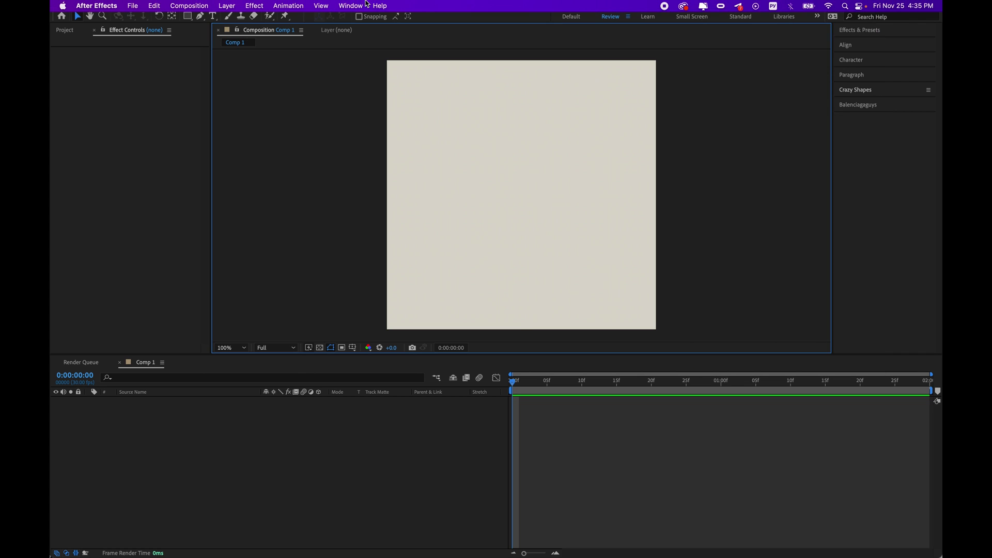
{"action": "left_click", "coordinate": [351, 5]}
{"action": "mouse_move", "coordinate": [405, 71]}
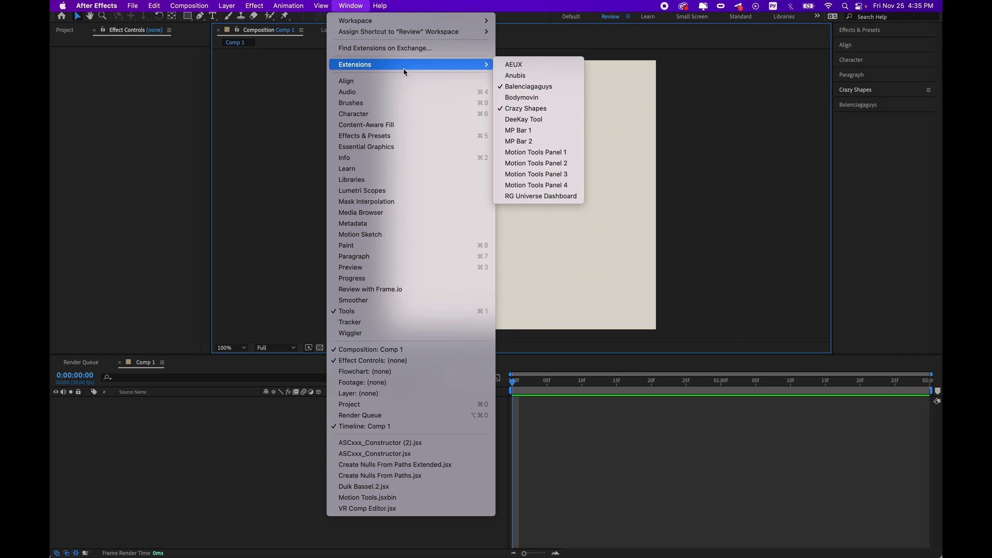
{"action": "left_click", "coordinate": [536, 152]}
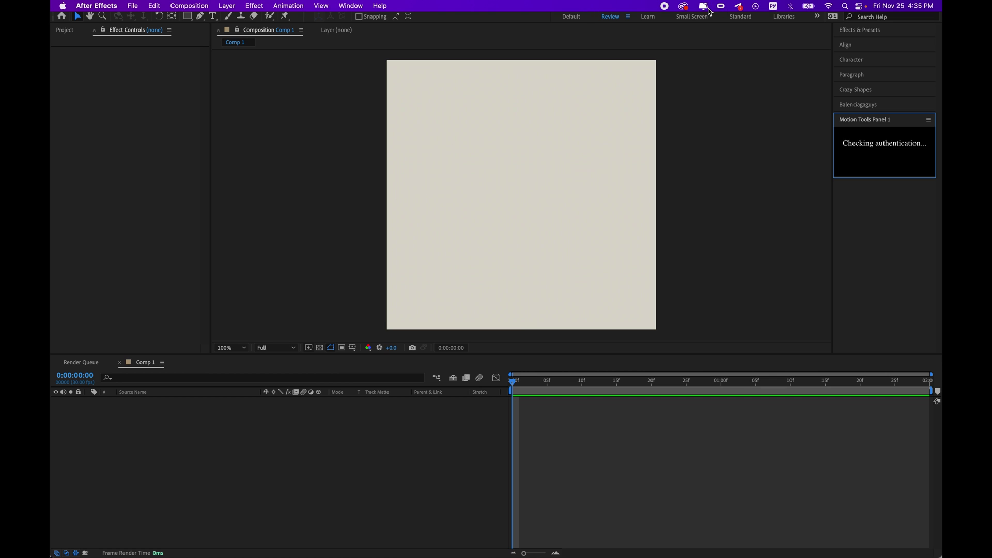
{"action": "left_click", "coordinate": [704, 6]}
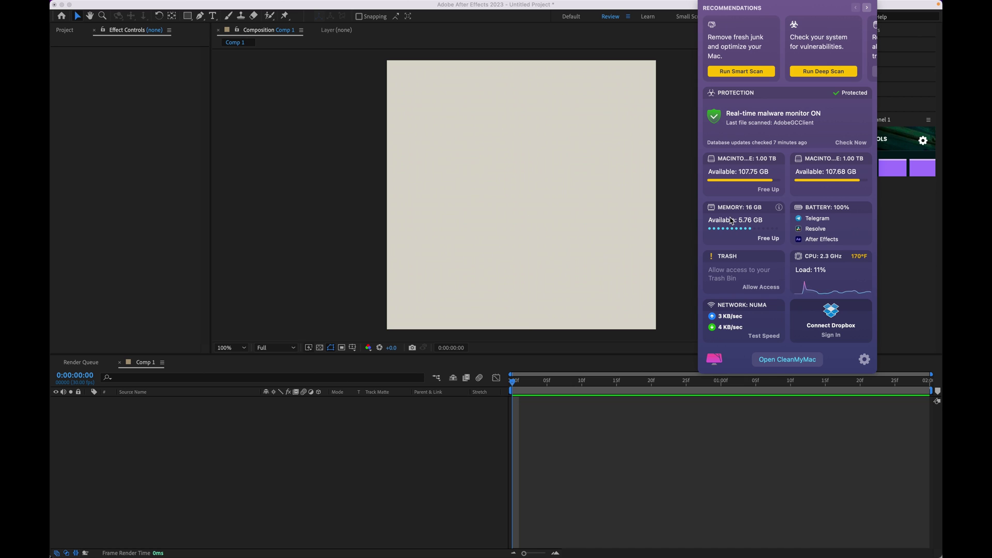
Step: Open Motion Tools Panel 4 as a floating window and nudge it slightly down-right
{"action": "left_click", "coordinate": [351, 6]}
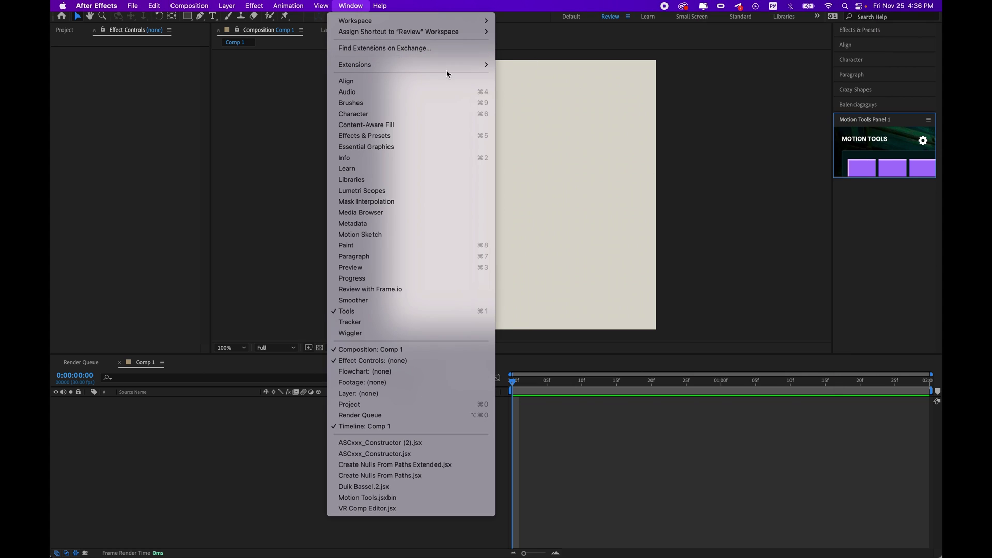
{"action": "mouse_move", "coordinate": [460, 71]}
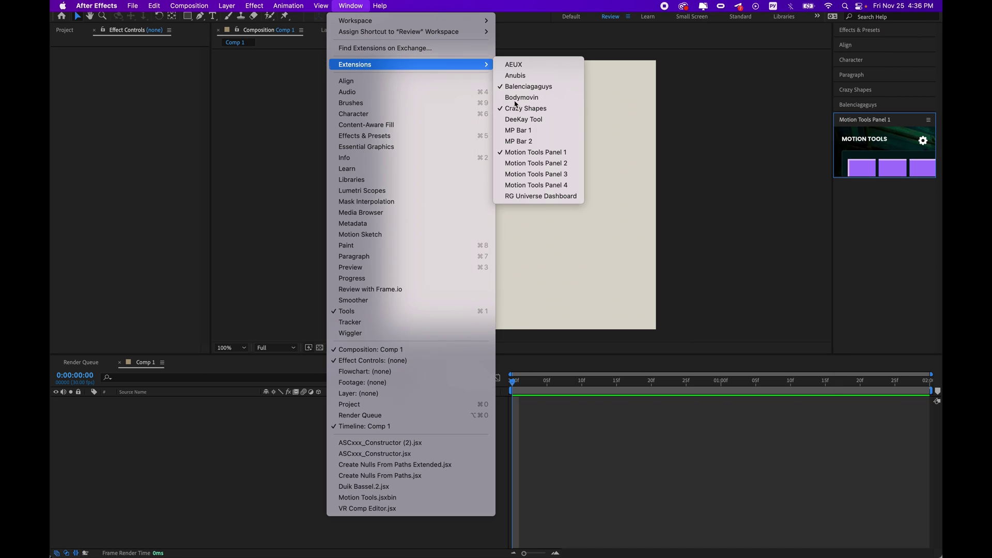
{"action": "left_click", "coordinate": [550, 186]}
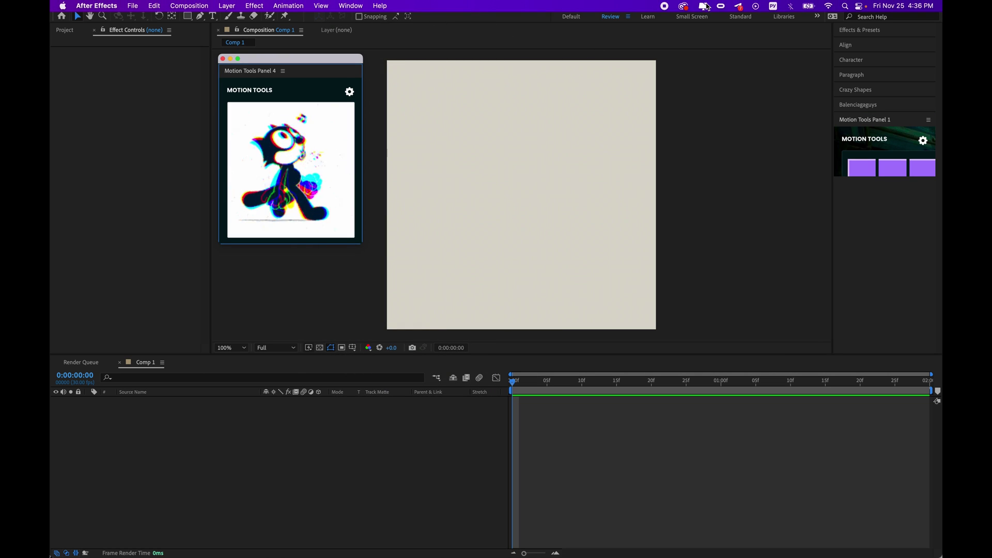
{"action": "left_click", "coordinate": [709, 6]}
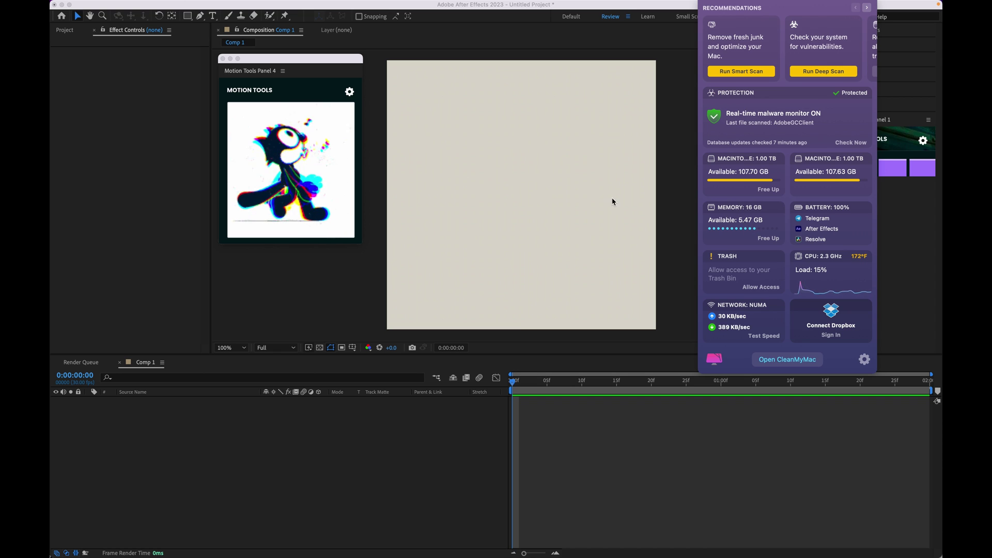
{"action": "left_click", "coordinate": [418, 148]}
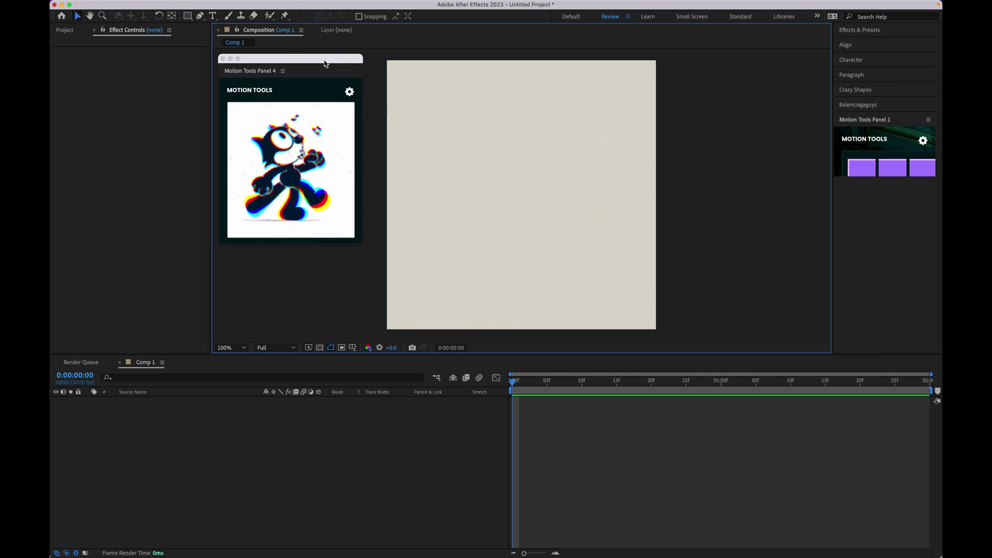
{"action": "left_click_drag", "start_coordinate": [325, 60], "coordinate": [333, 67]}
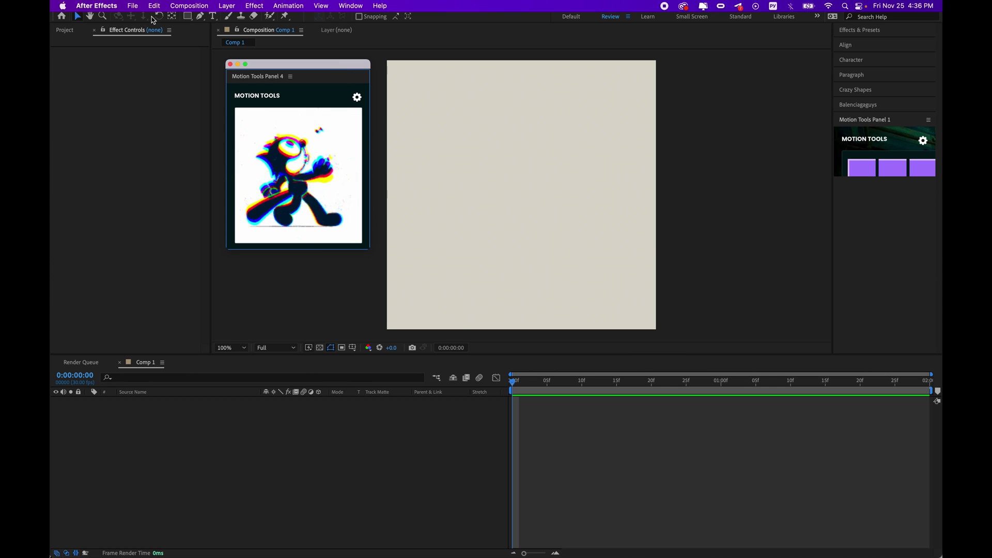
Step: Draw a yellow rectangle in the upper middle of Comp 1
{"action": "left_click", "coordinate": [243, 42]}
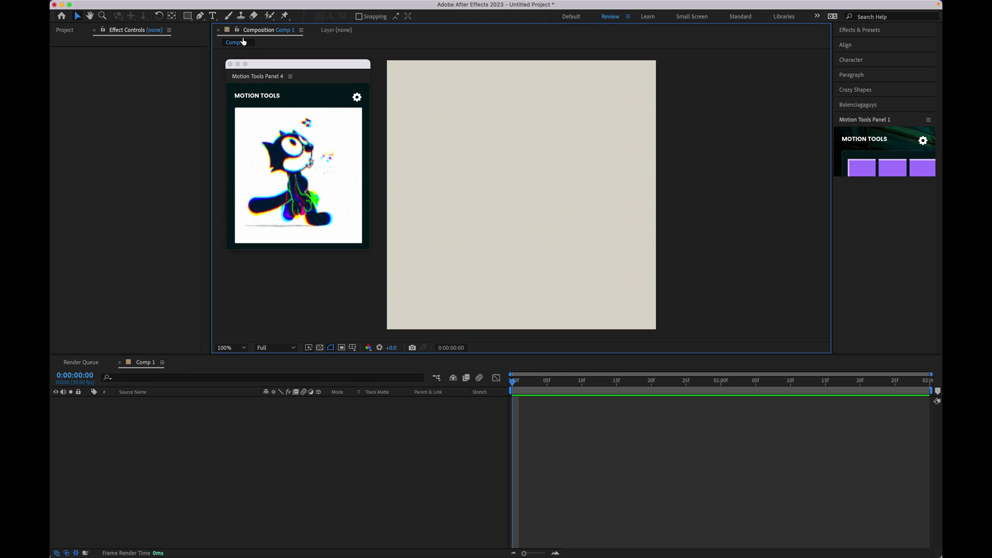
{"action": "left_click", "coordinate": [193, 19]}
{"action": "left_click", "coordinate": [454, 147]}
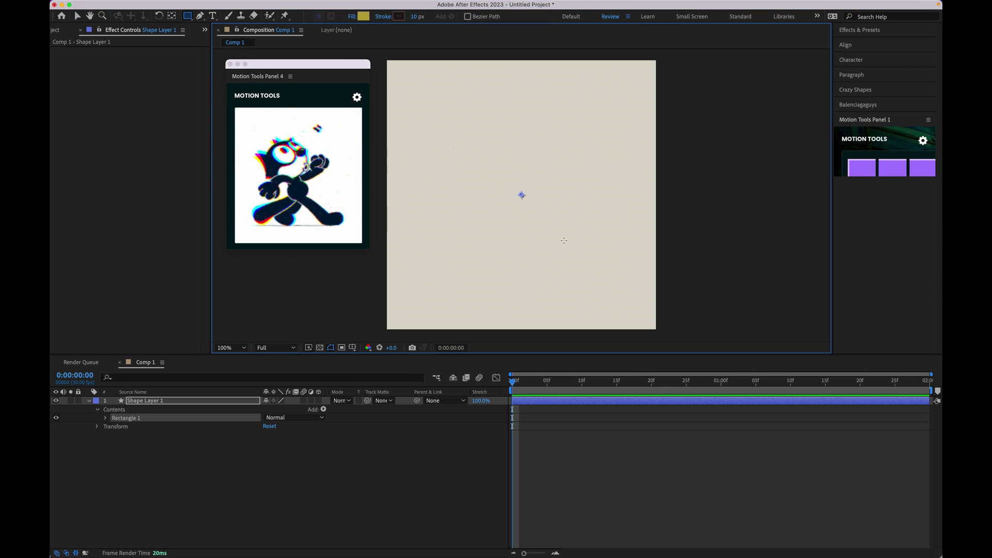
{"action": "left_click_drag", "start_coordinate": [564, 240], "coordinate": [567, 229]}
{"action": "left_click", "coordinate": [552, 453]}
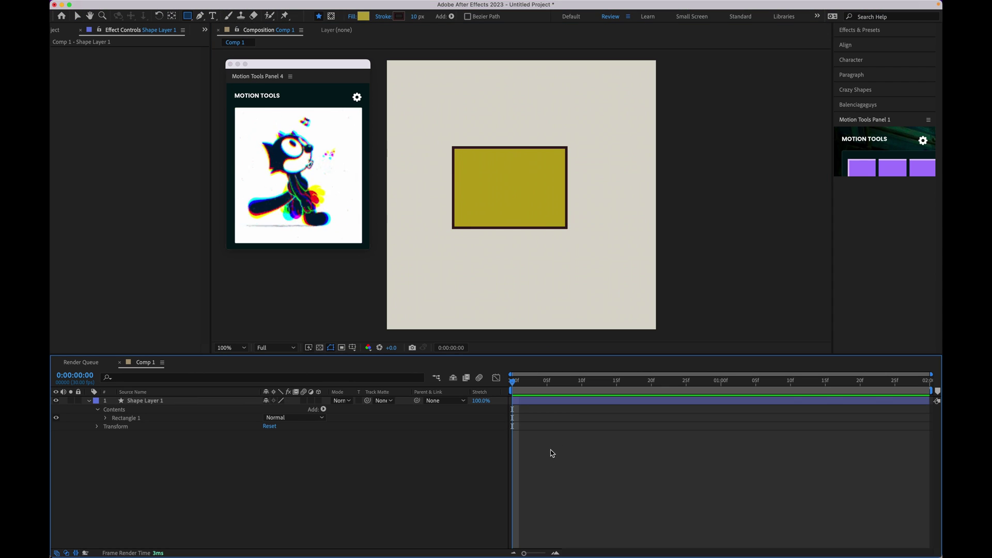
{"action": "left_click", "coordinate": [532, 403]}
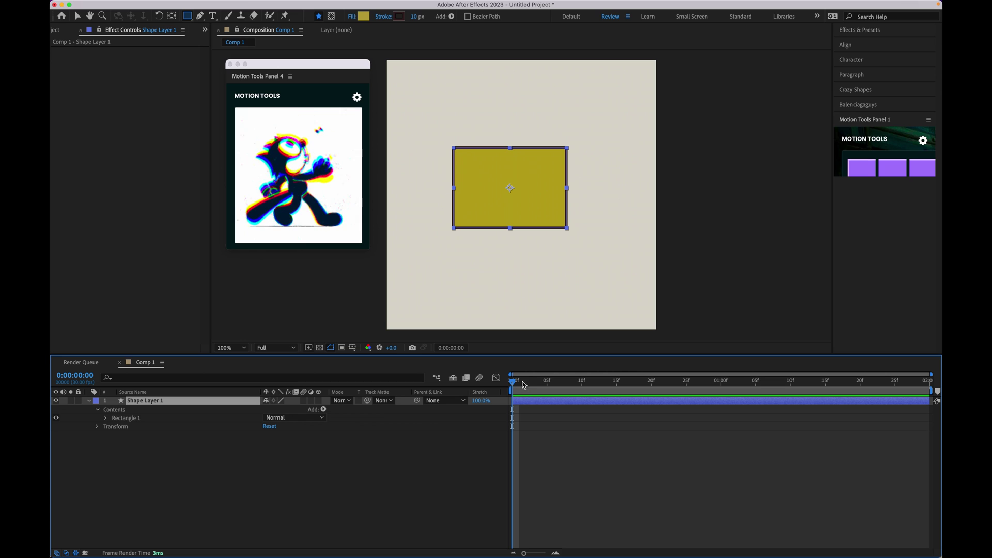
{"action": "left_click", "coordinate": [535, 421]}
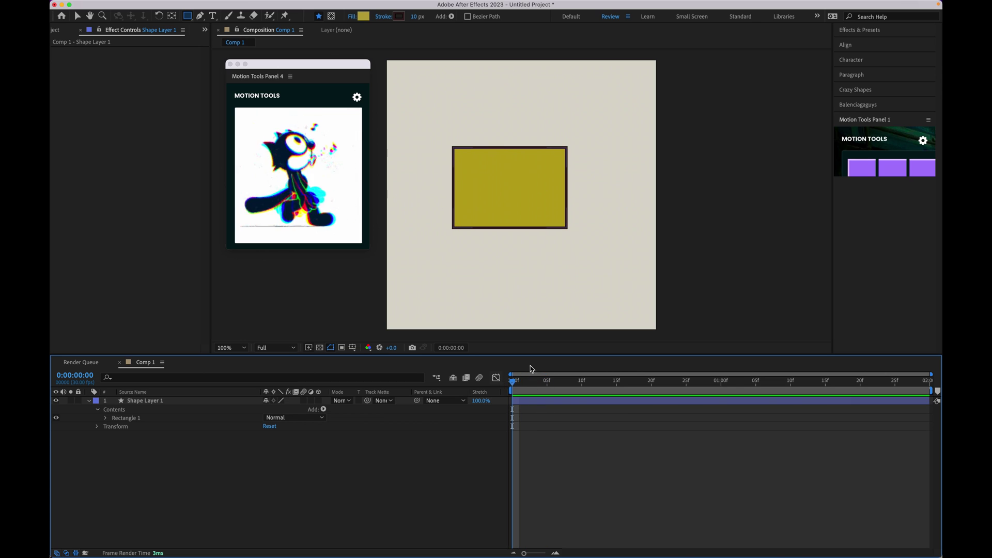
Step: Keyframe the rectangle's Position, nudging it right at frame 5, and preview the animation
{"action": "key", "text": "v"}
{"action": "left_click", "coordinate": [509, 161]}
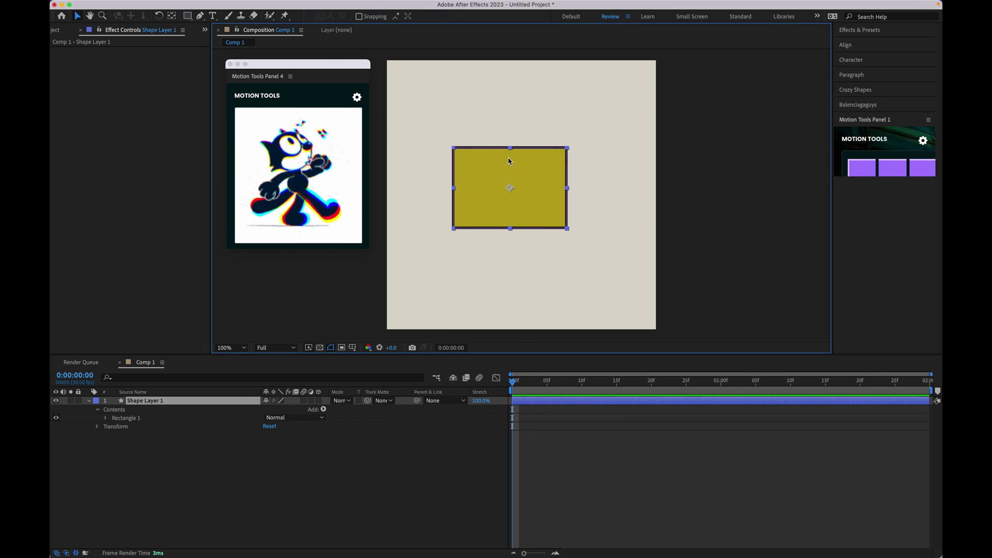
{"action": "key", "text": "p"}
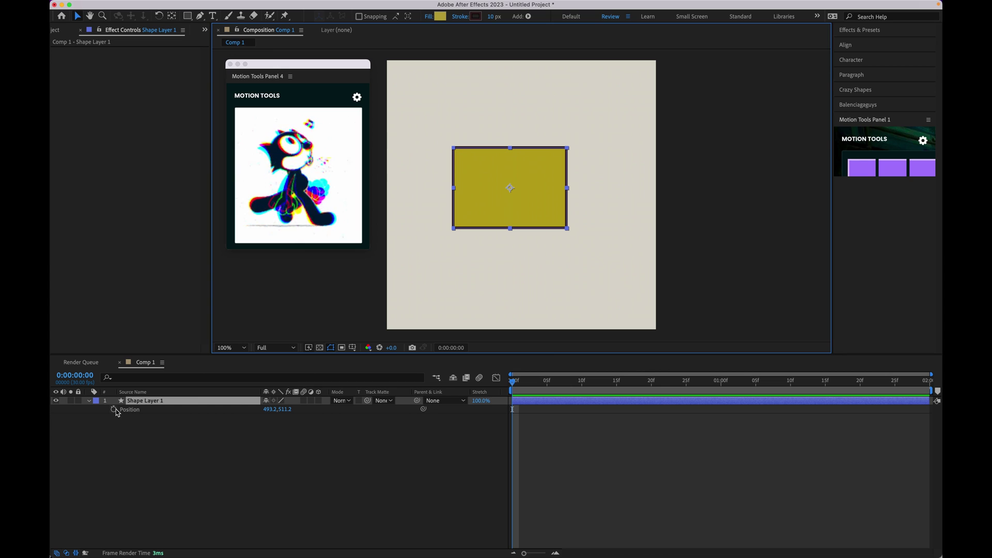
{"action": "left_click", "coordinate": [115, 409]}
{"action": "left_click", "coordinate": [546, 390]}
{"action": "key", "text": "shift+Right"}
{"action": "key", "text": "shift+Right"}
{"action": "key", "text": "shift+Right"}
{"action": "key", "text": "shift+Right"}
{"action": "key", "text": "shift+Right"}
{"action": "key", "text": "shift+Right"}
{"action": "key", "text": "shift+Right"}
{"action": "key", "text": "shift+Right"}
{"action": "key", "text": "shift+Right"}
{"action": "key", "text": "shift+Right"}
{"action": "key", "text": "shift+Right"}
{"action": "key", "text": "shift+Right"}
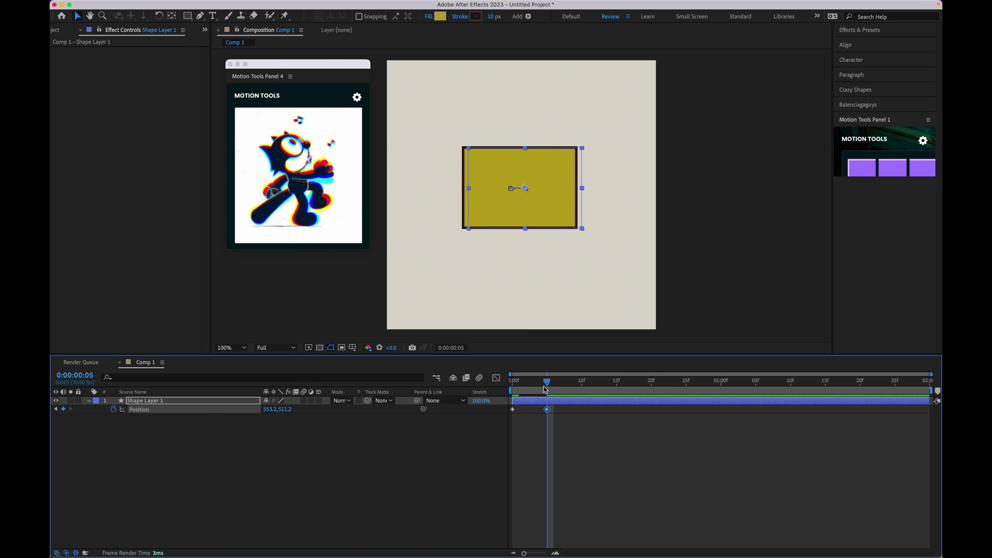
{"action": "left_click", "coordinate": [527, 396]}
{"action": "key", "text": "Home"}
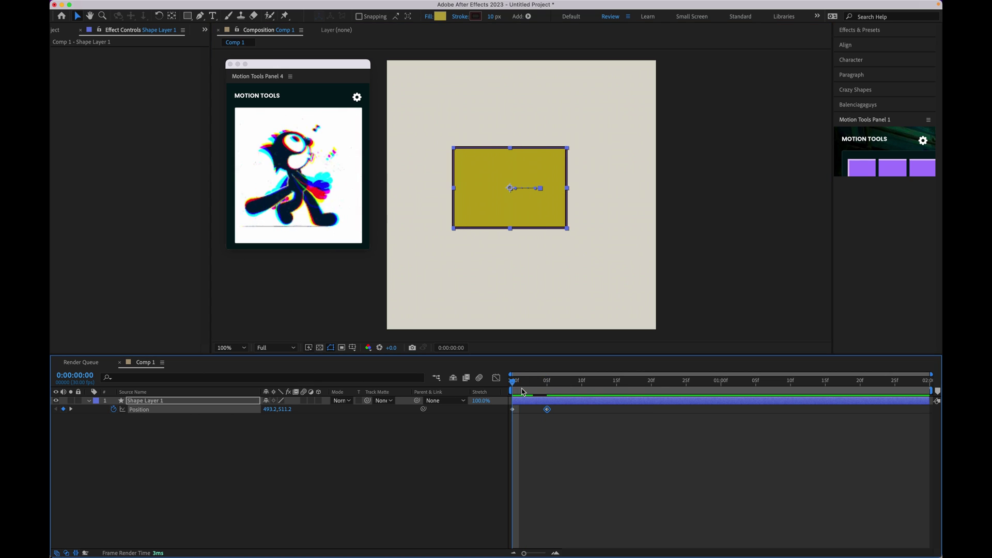
{"action": "key", "text": "space"}
{"action": "key", "text": "space"}
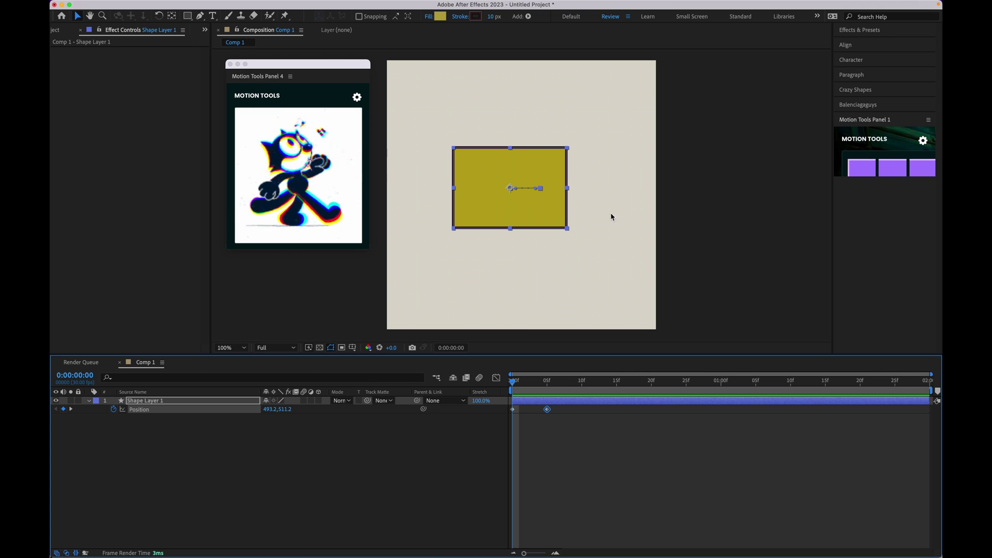
{"action": "mouse_move", "coordinate": [724, 3]}
Step: Delete the animated layer and draw a new yellow rectangle in the upper middle
{"action": "key", "text": "Delete"}
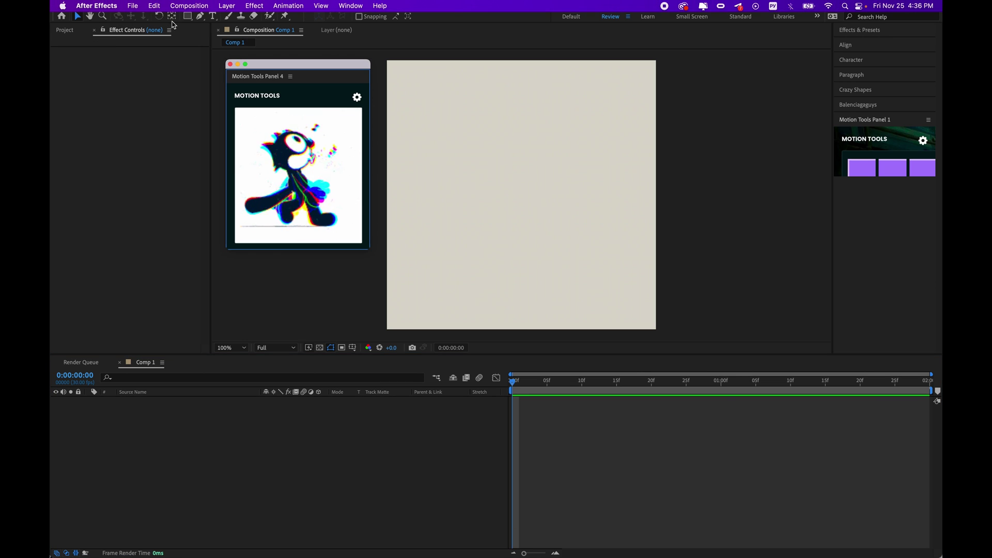
{"action": "left_click", "coordinate": [219, 31]}
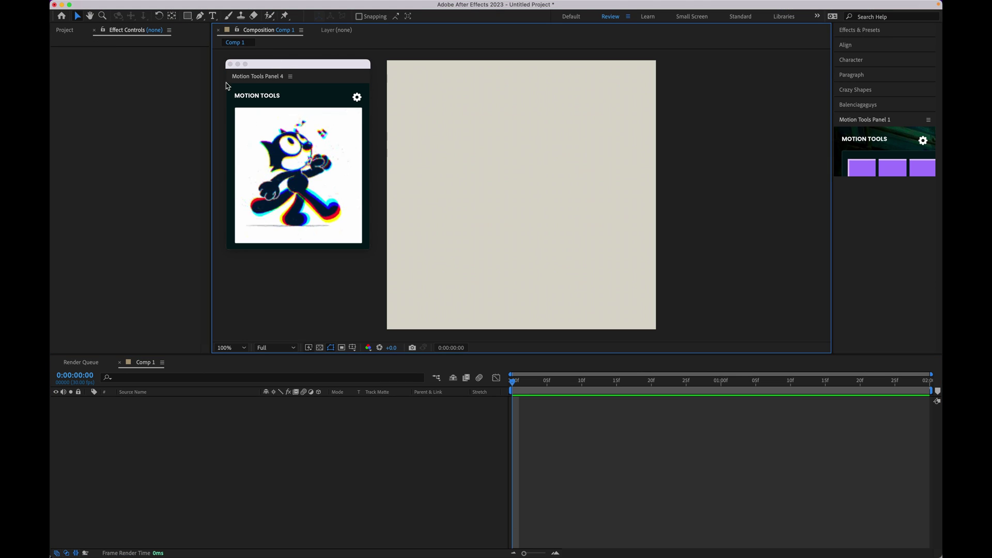
{"action": "key", "text": "q"}
{"action": "mouse_move", "coordinate": [453, 148]}
{"action": "left_mouse_down"}
{"action": "mouse_move", "coordinate": [567, 244]}
{"action": "mouse_move", "coordinate": [568, 228]}
{"action": "left_mouse_up"}
{"action": "left_click", "coordinate": [549, 431]}
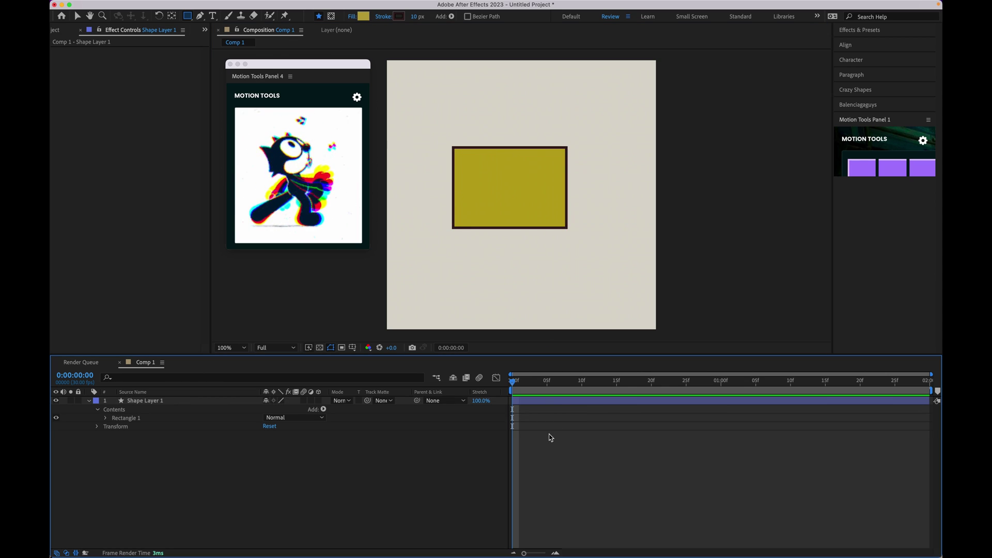
{"action": "left_click", "coordinate": [532, 403]}
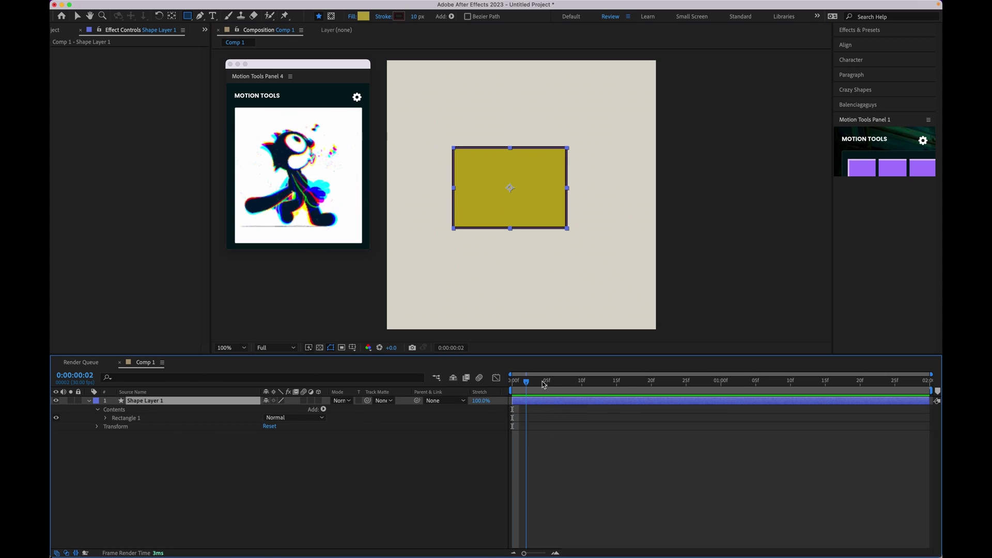